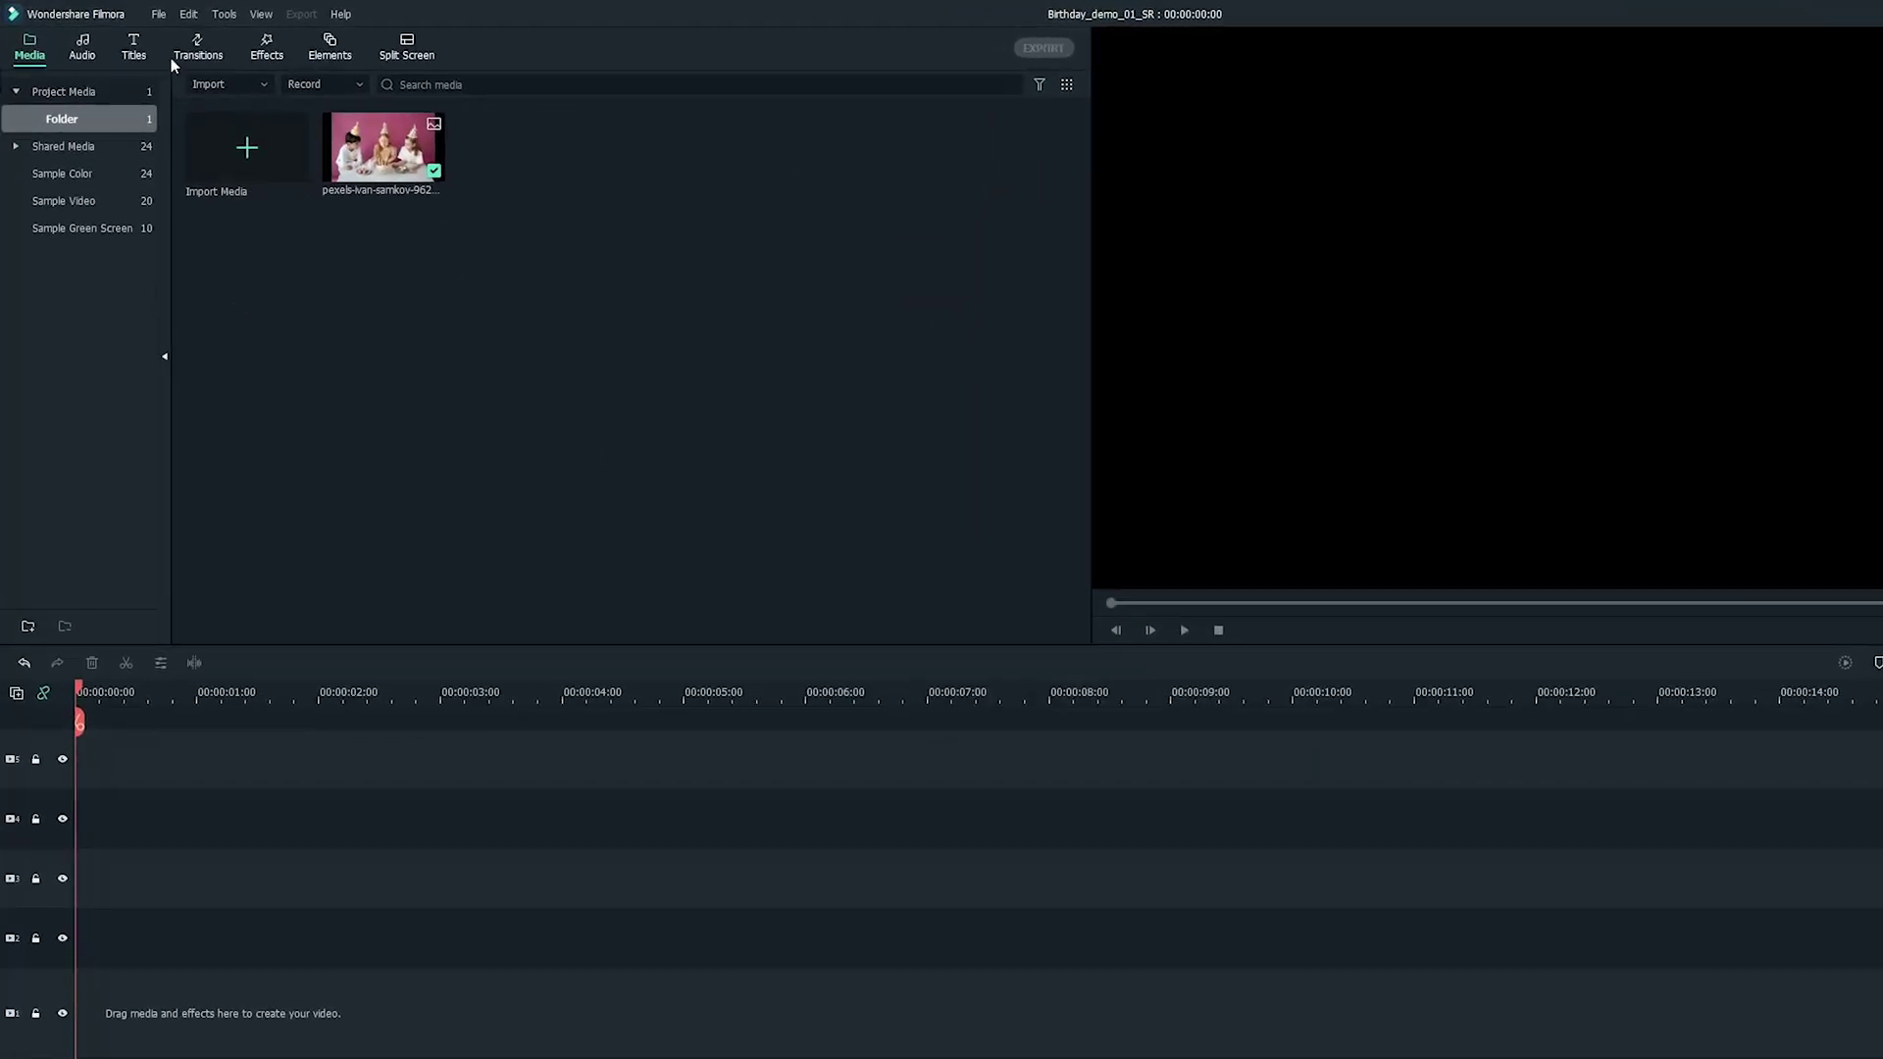
Add the Heroes Pack Openers 05 title at the start of track 2.
left_click(132, 51)
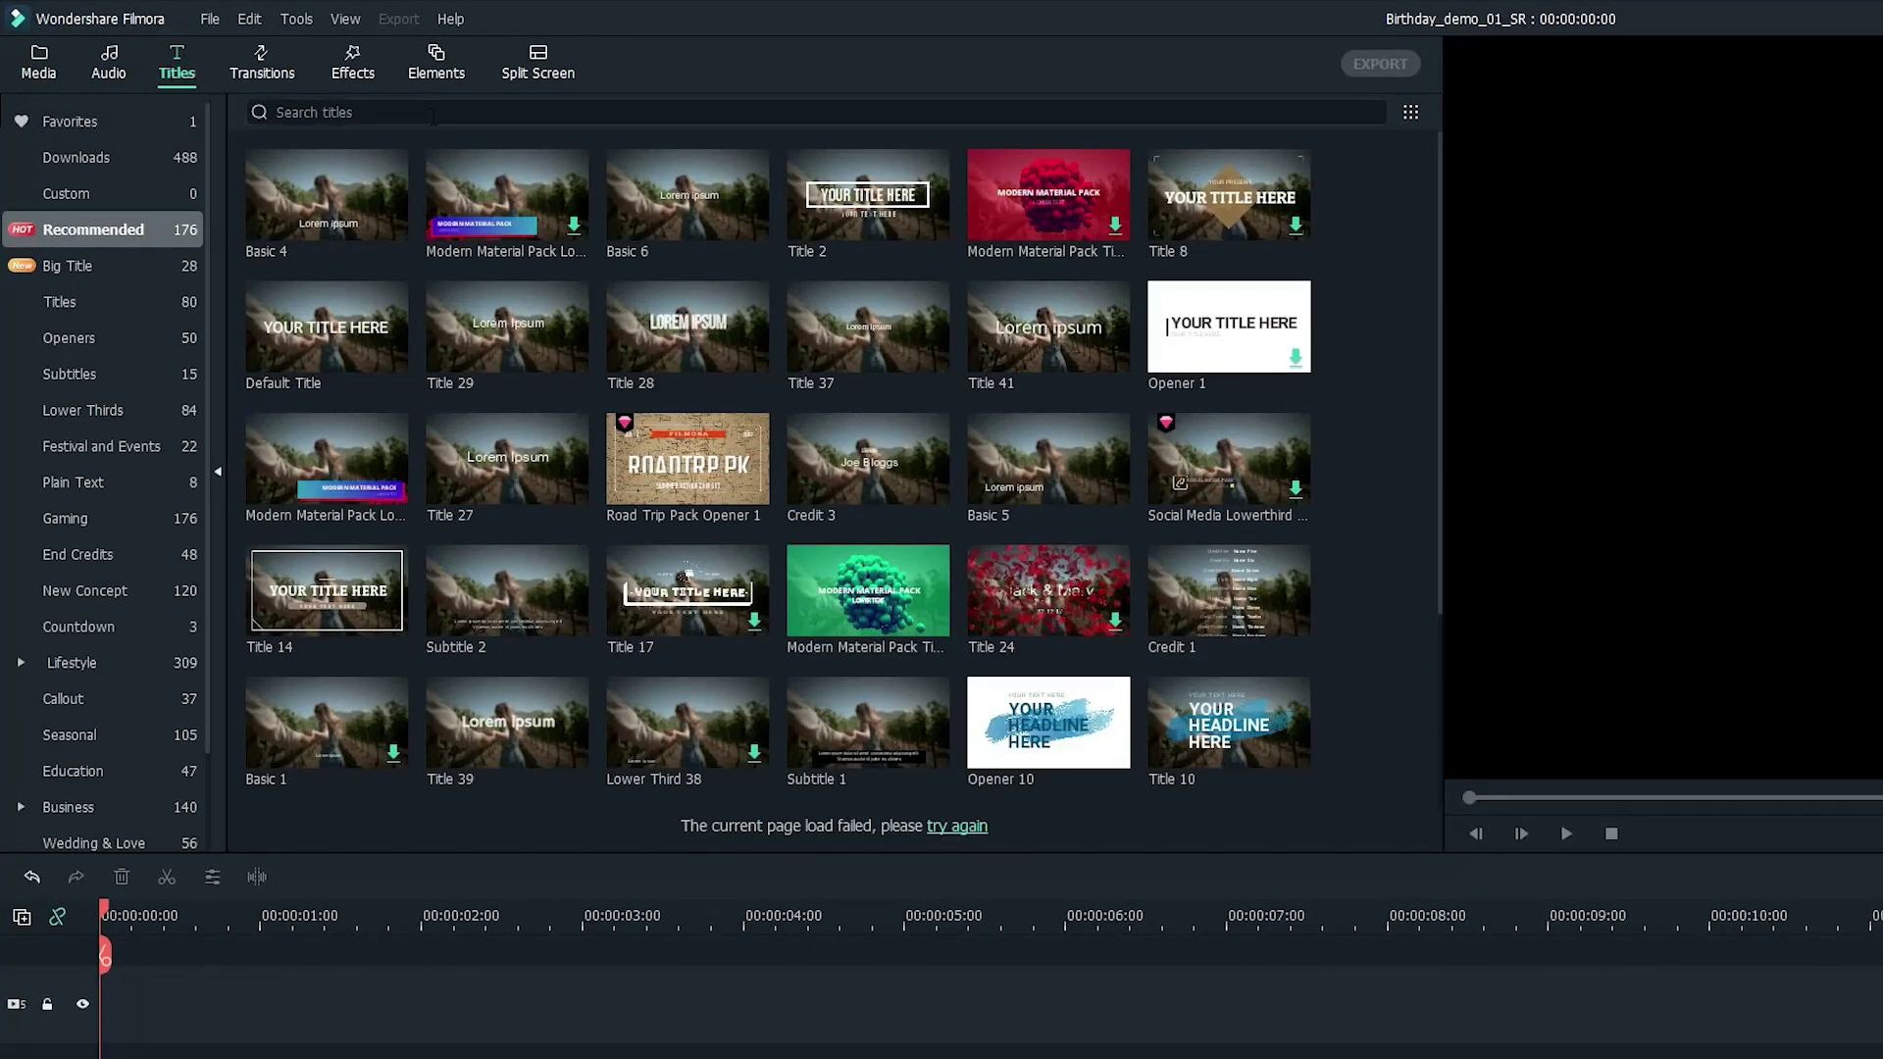
left_click(431, 114)
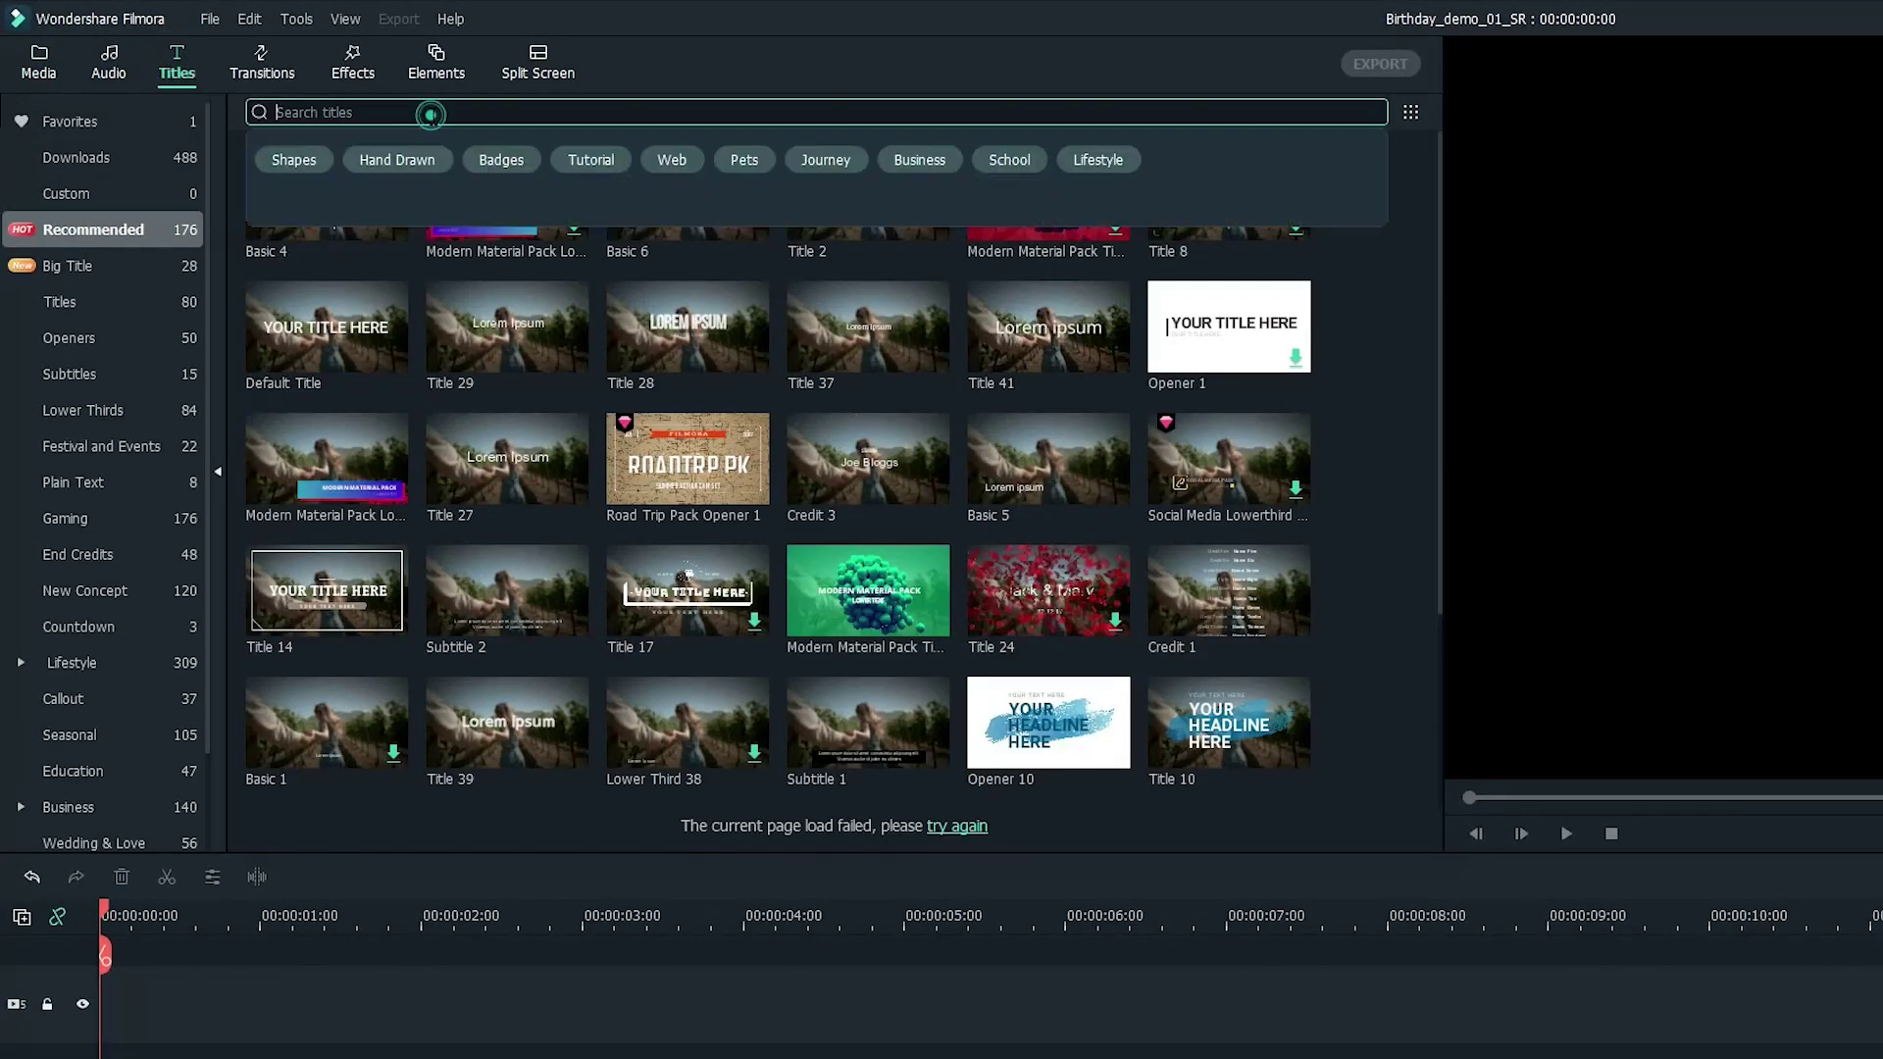
type("h")
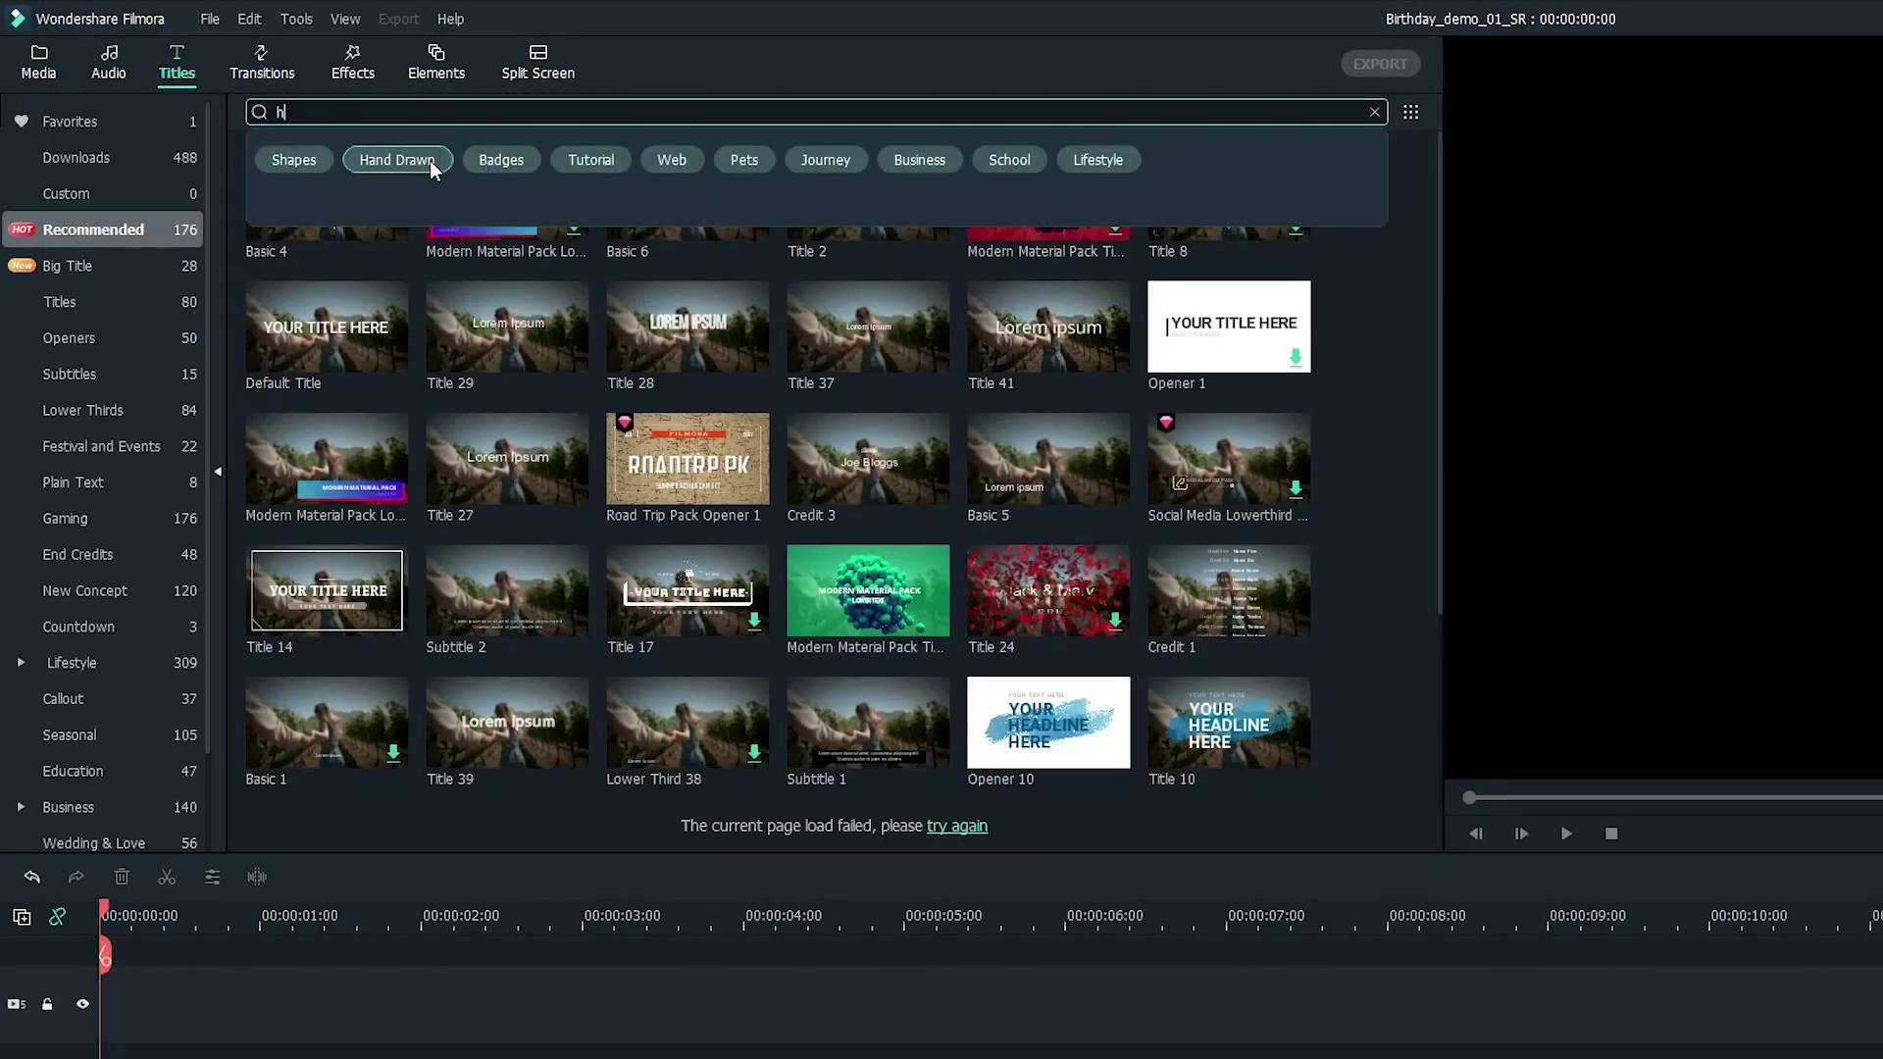
type("eroes")
key("Return")
left_click_drag(495, 204, 225, 1058)
left_click_drag(226, 936, 109, 995)
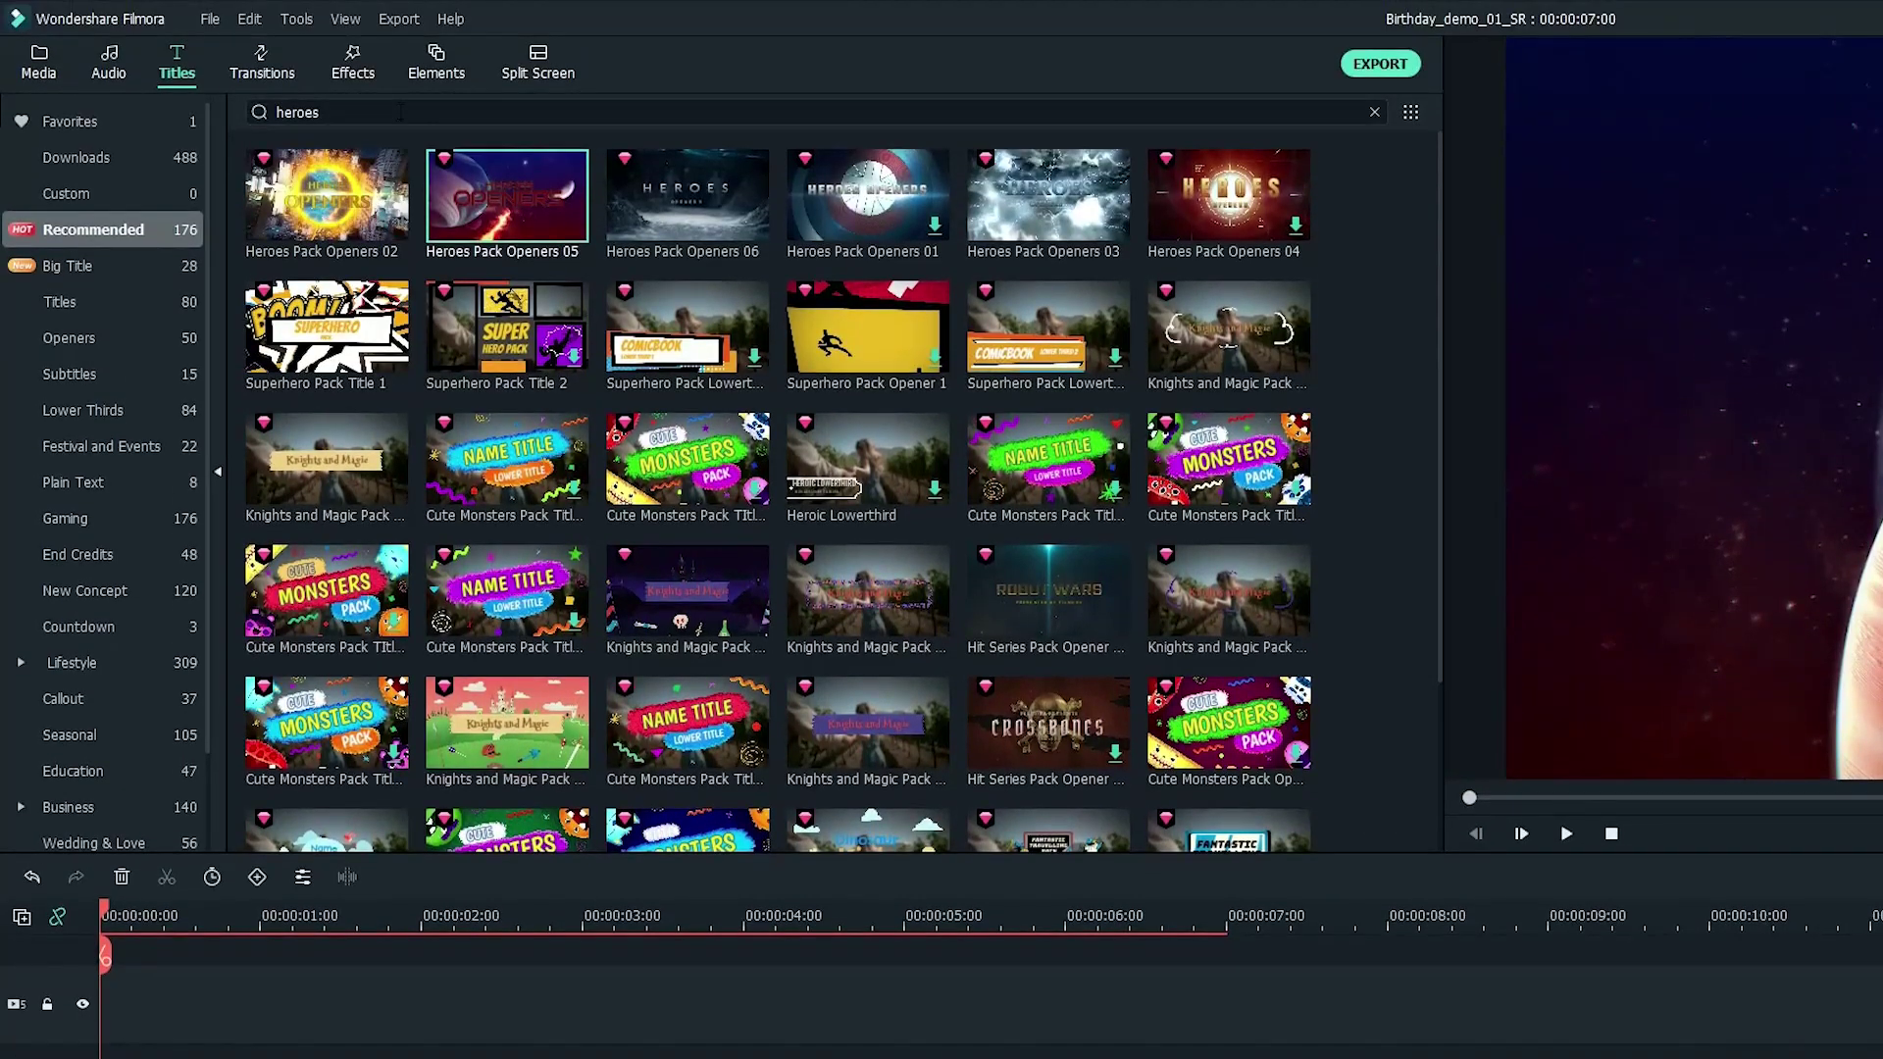
Add the Birthday Celebration Pack Lowerthird 03 title directly after the heroes opener.
left_click(397, 111)
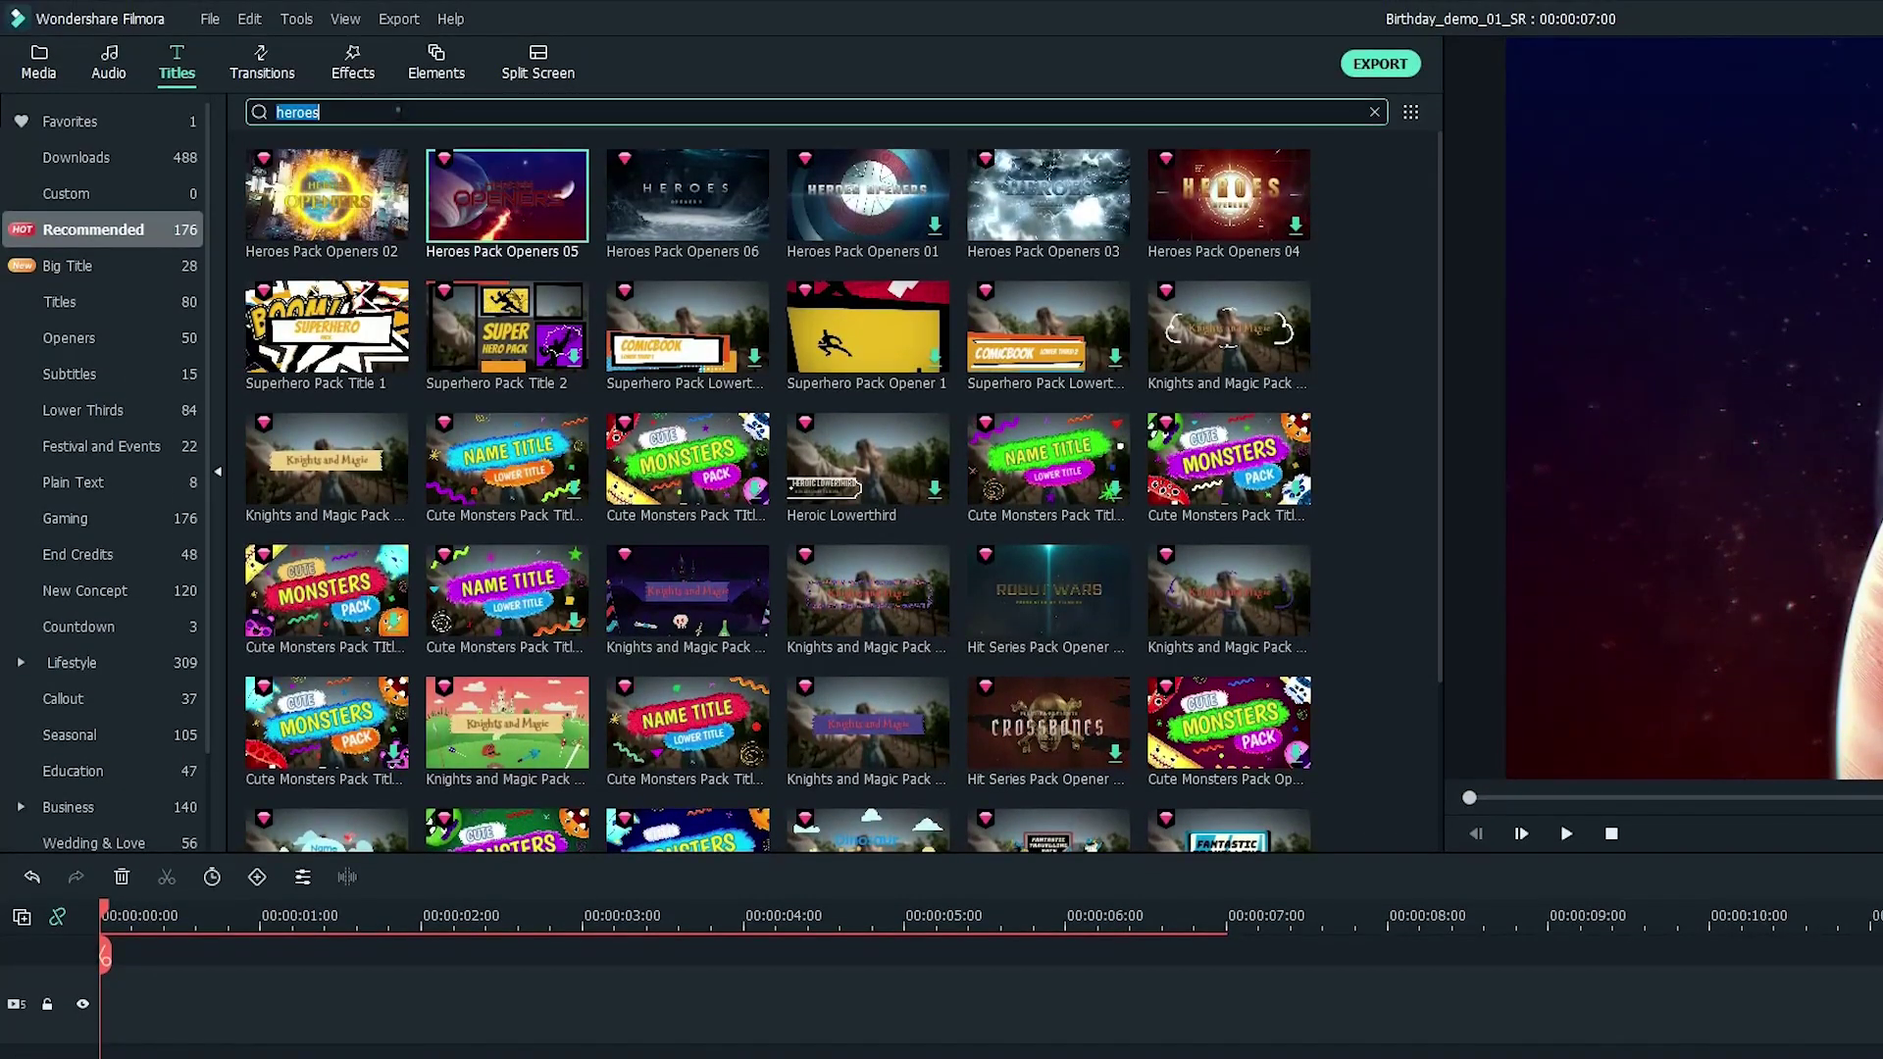
type("birthday")
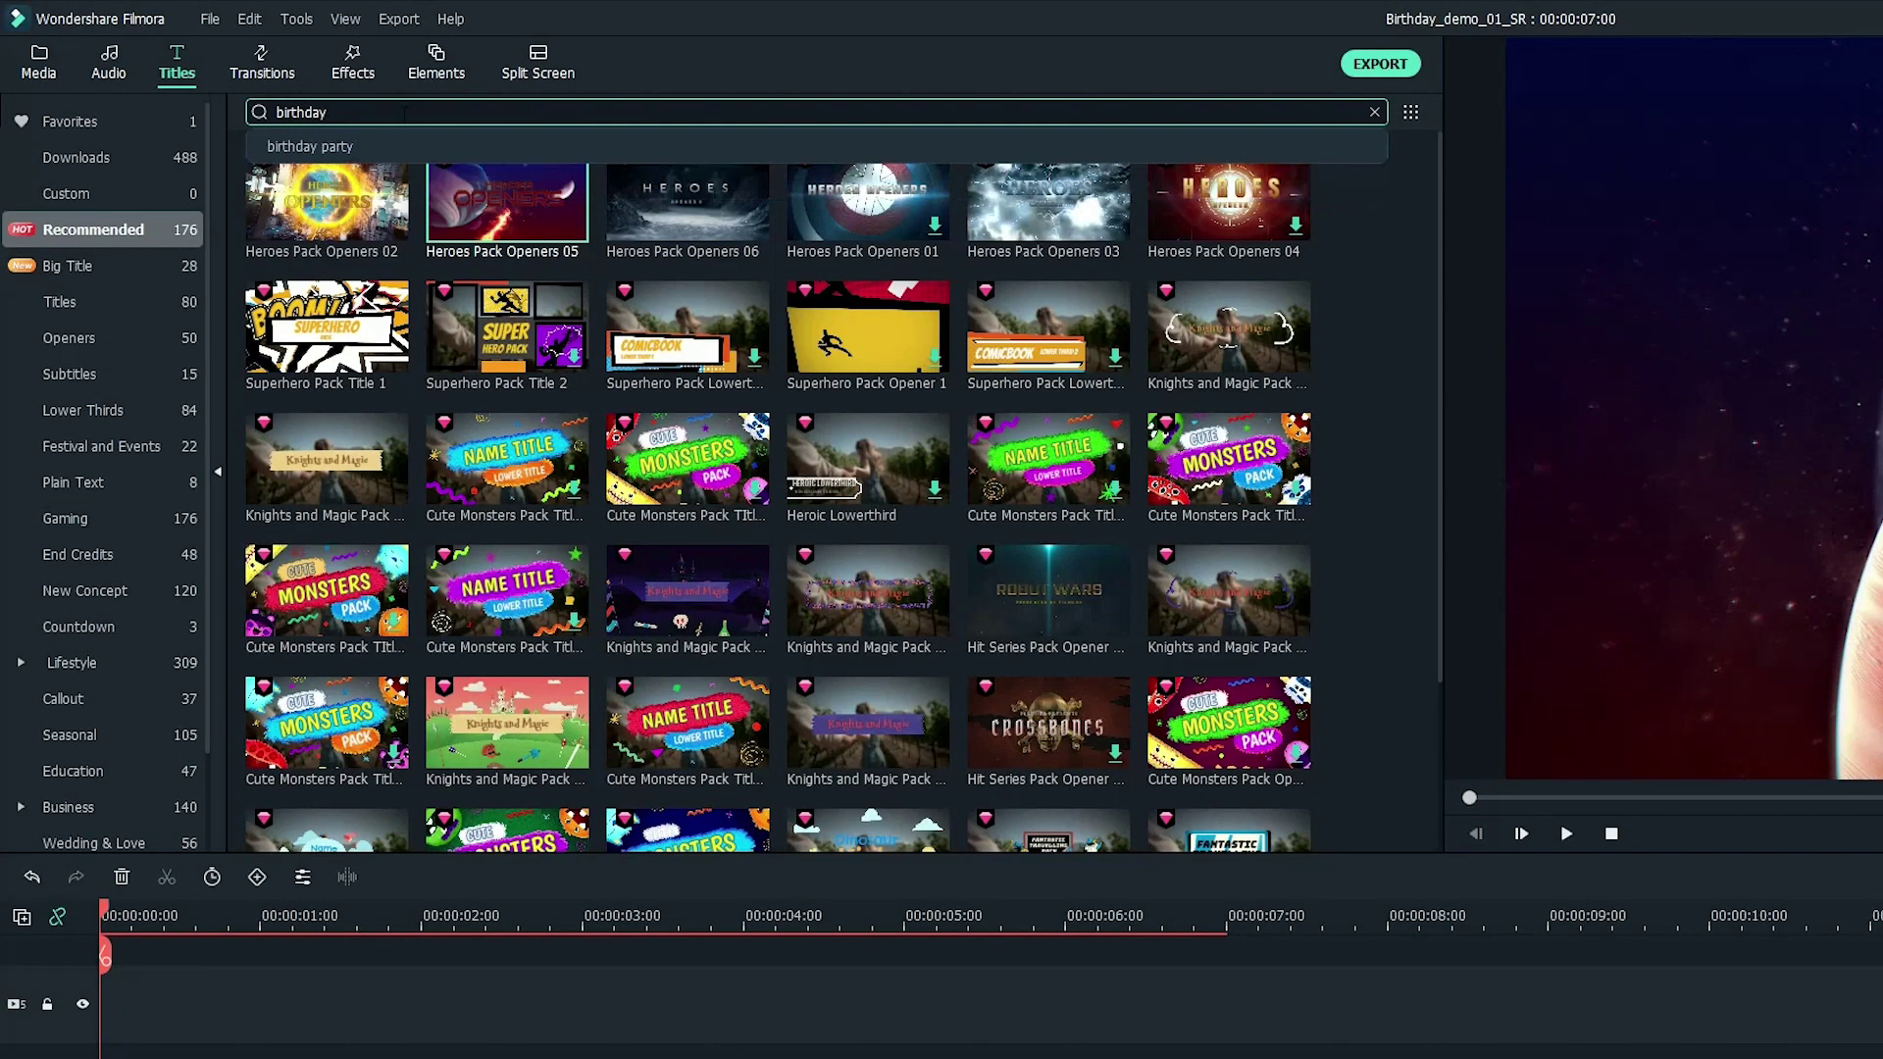
key("Return")
left_click_drag(1228, 333, 834, 818)
left_click(733, 618)
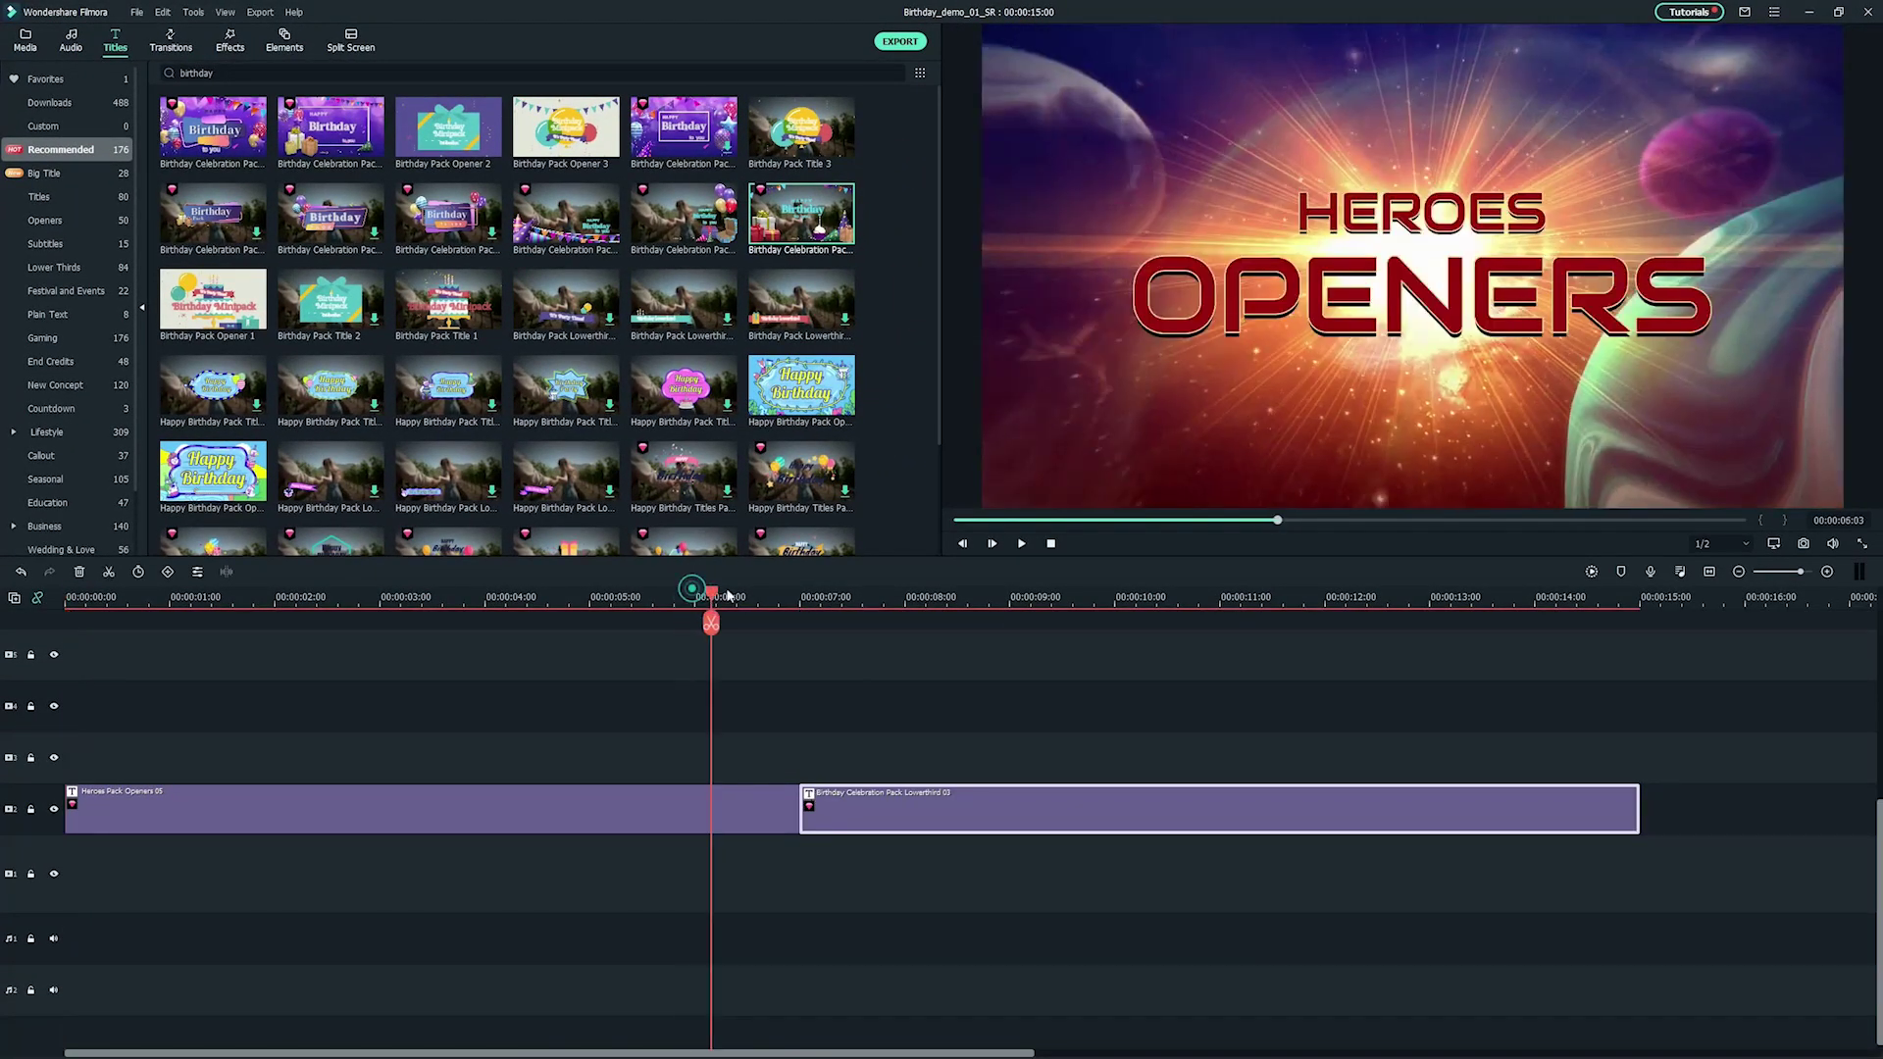
Delete the Birthday and HAPPY text layers from the Birthday Celebration title in the advanced editor.
left_click(1135, 598)
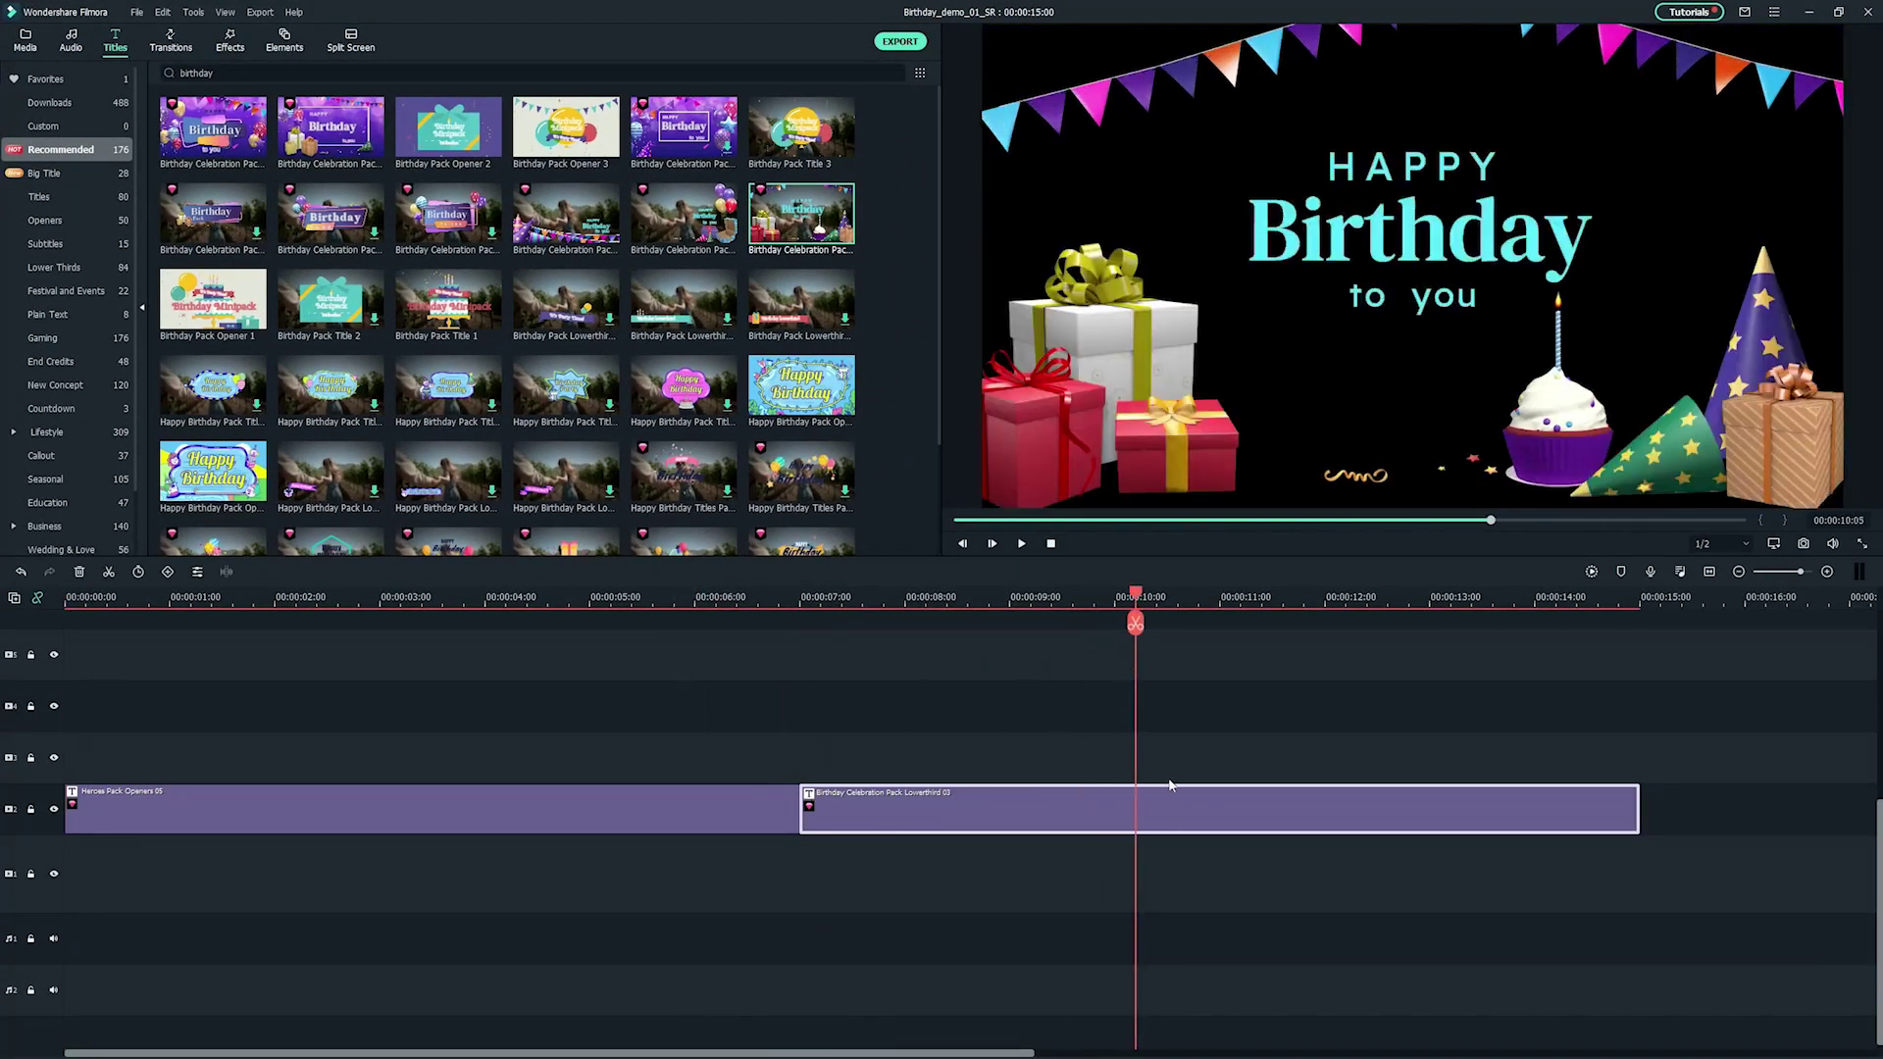
double_click(1220, 802)
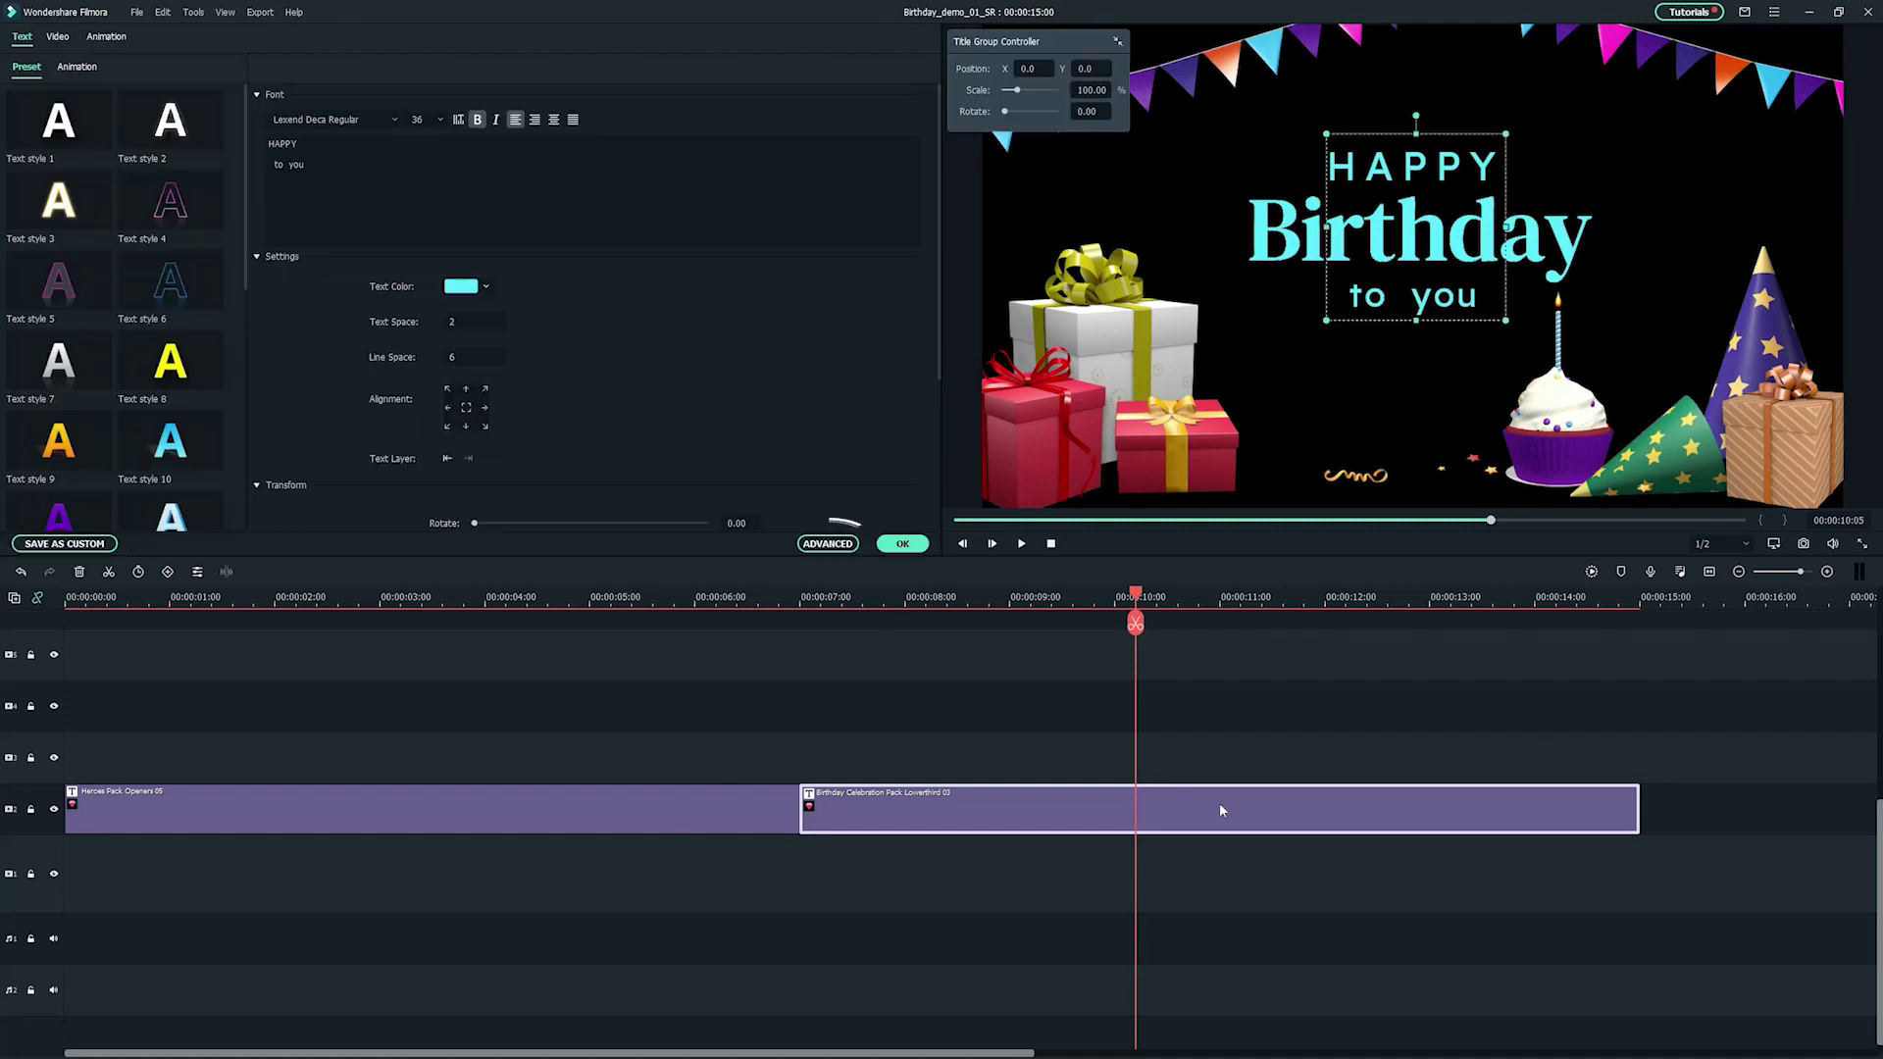
left_click(828, 545)
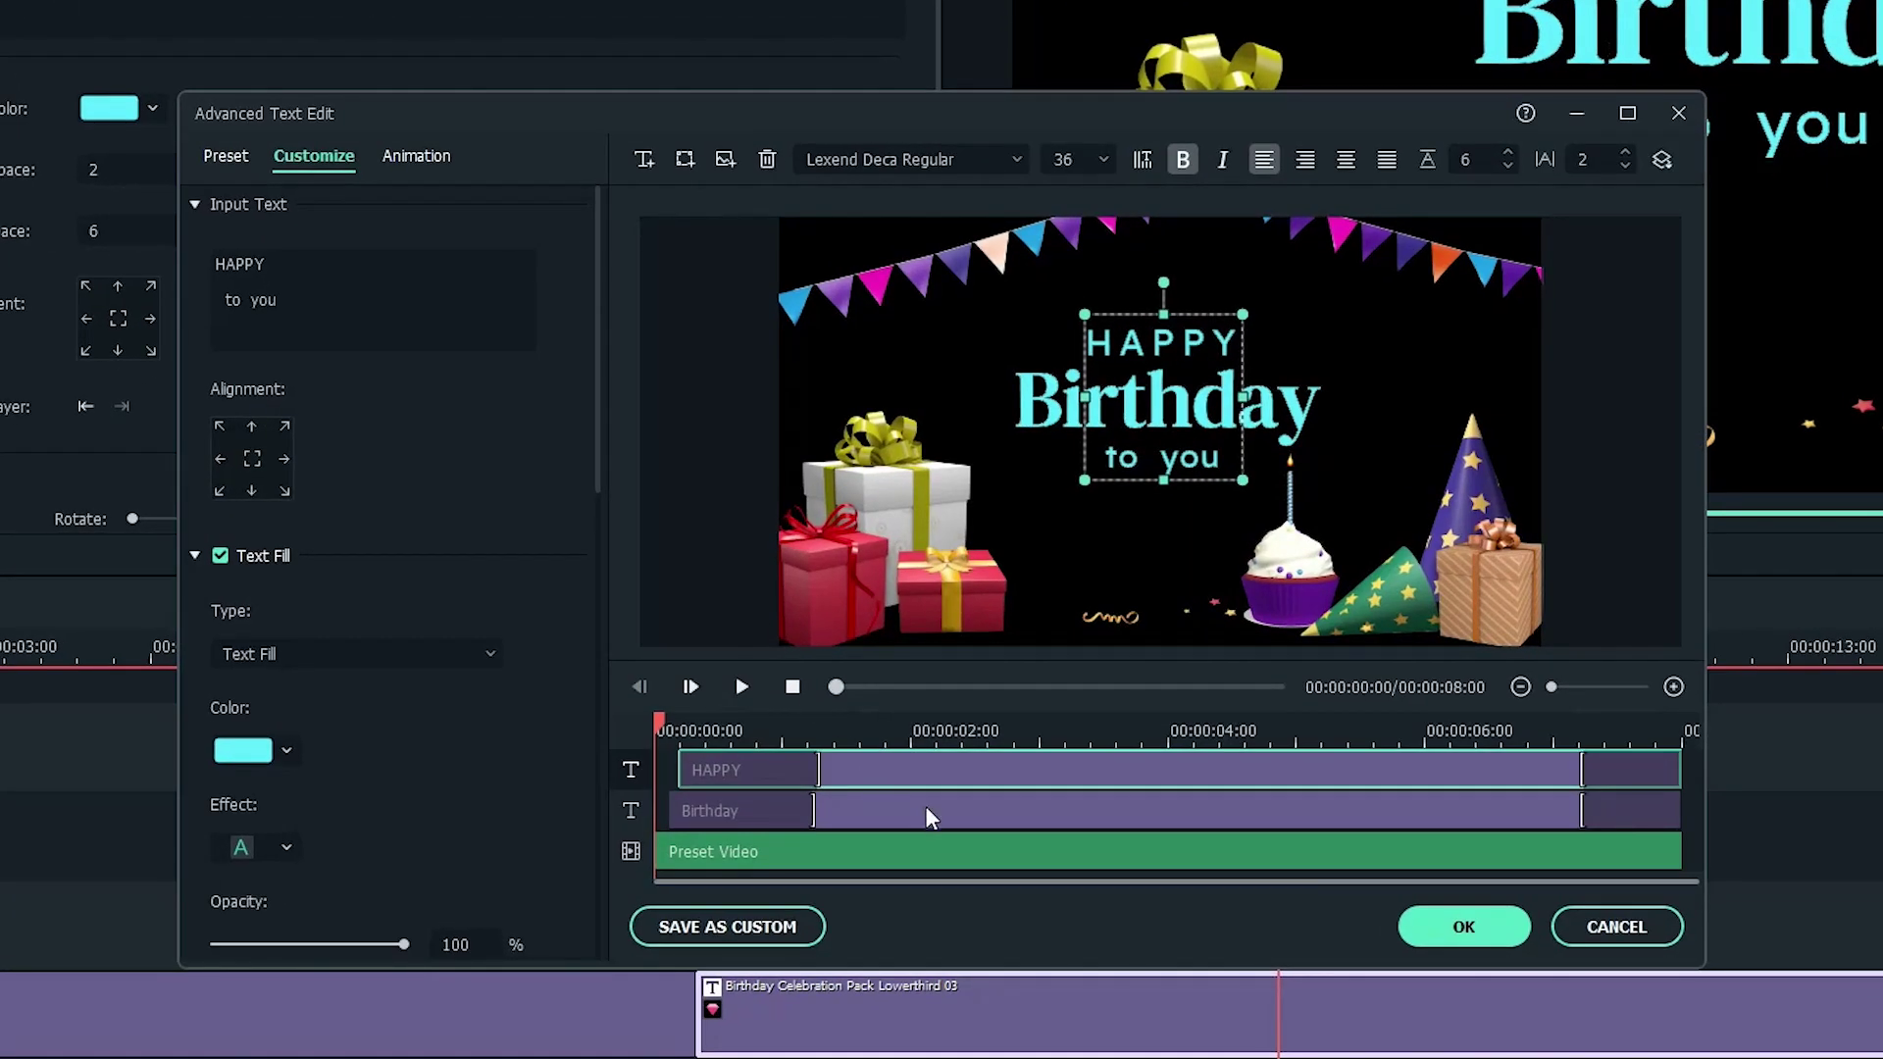
left_click(928, 814)
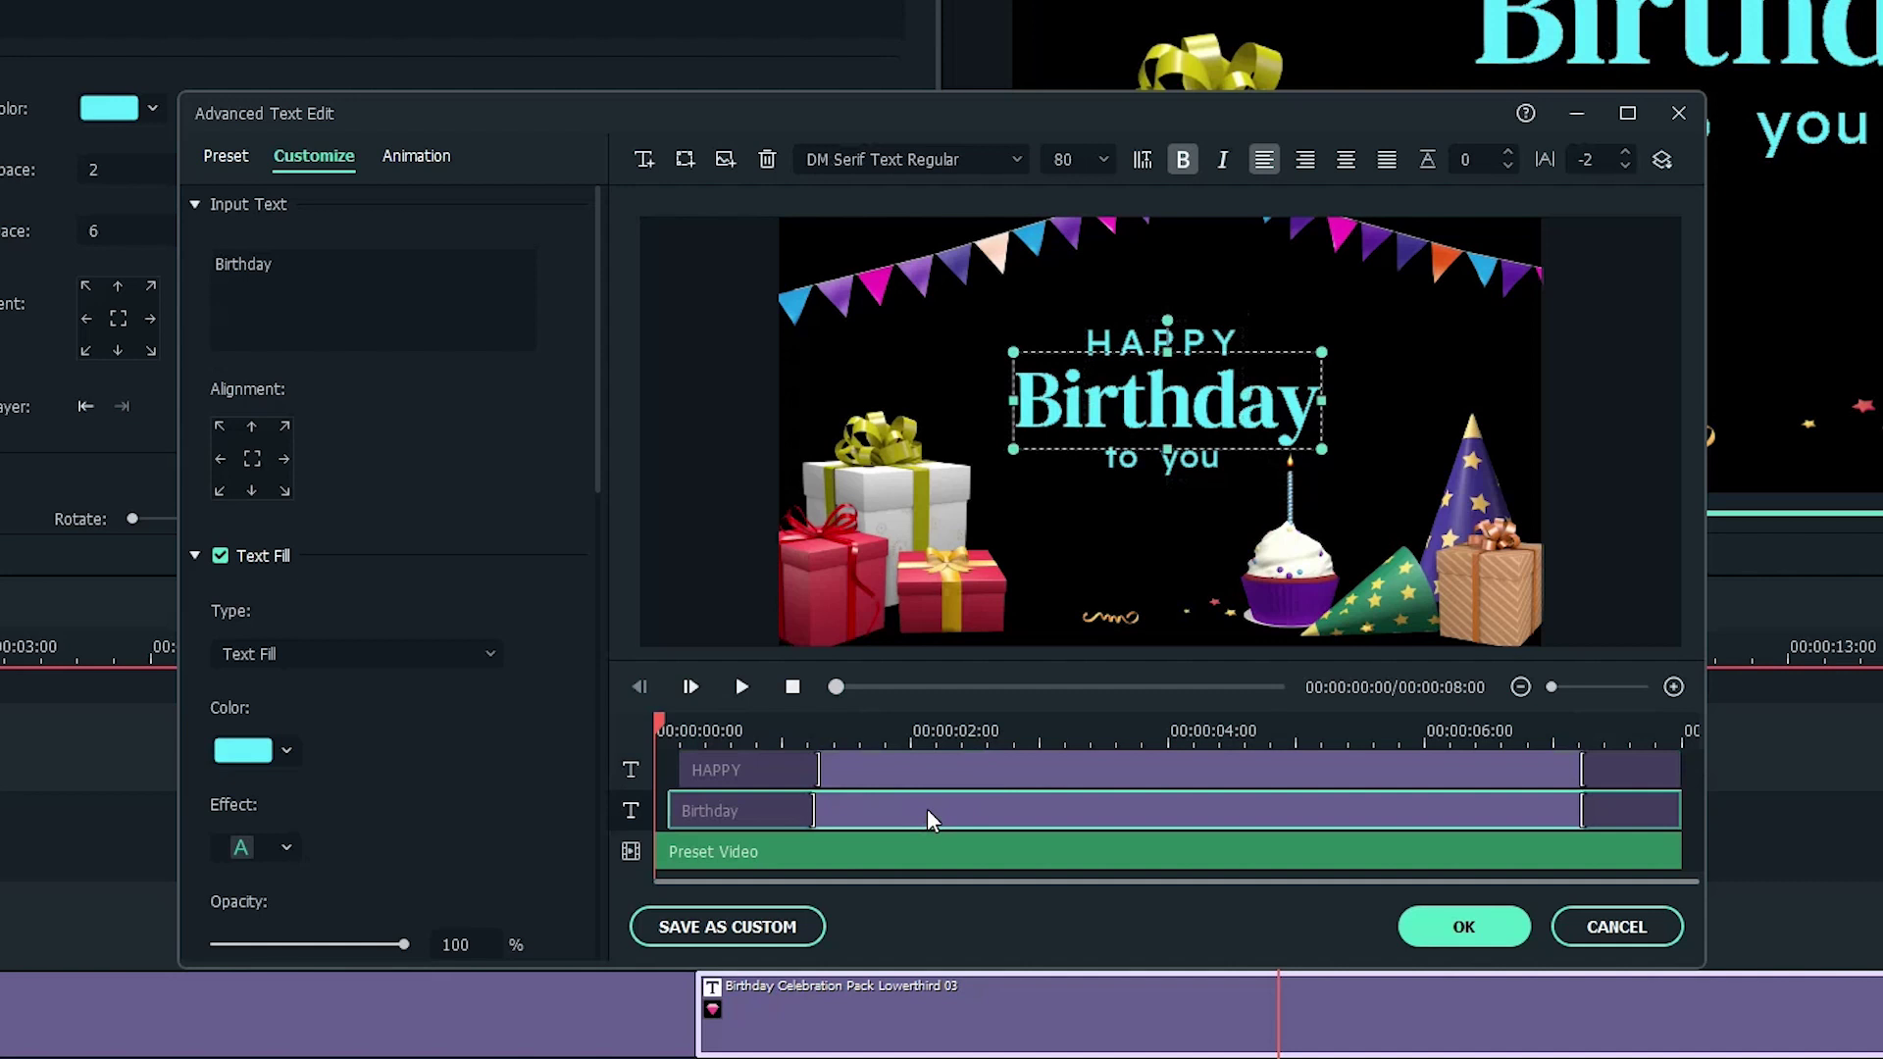
key("Delete")
left_click(928, 770)
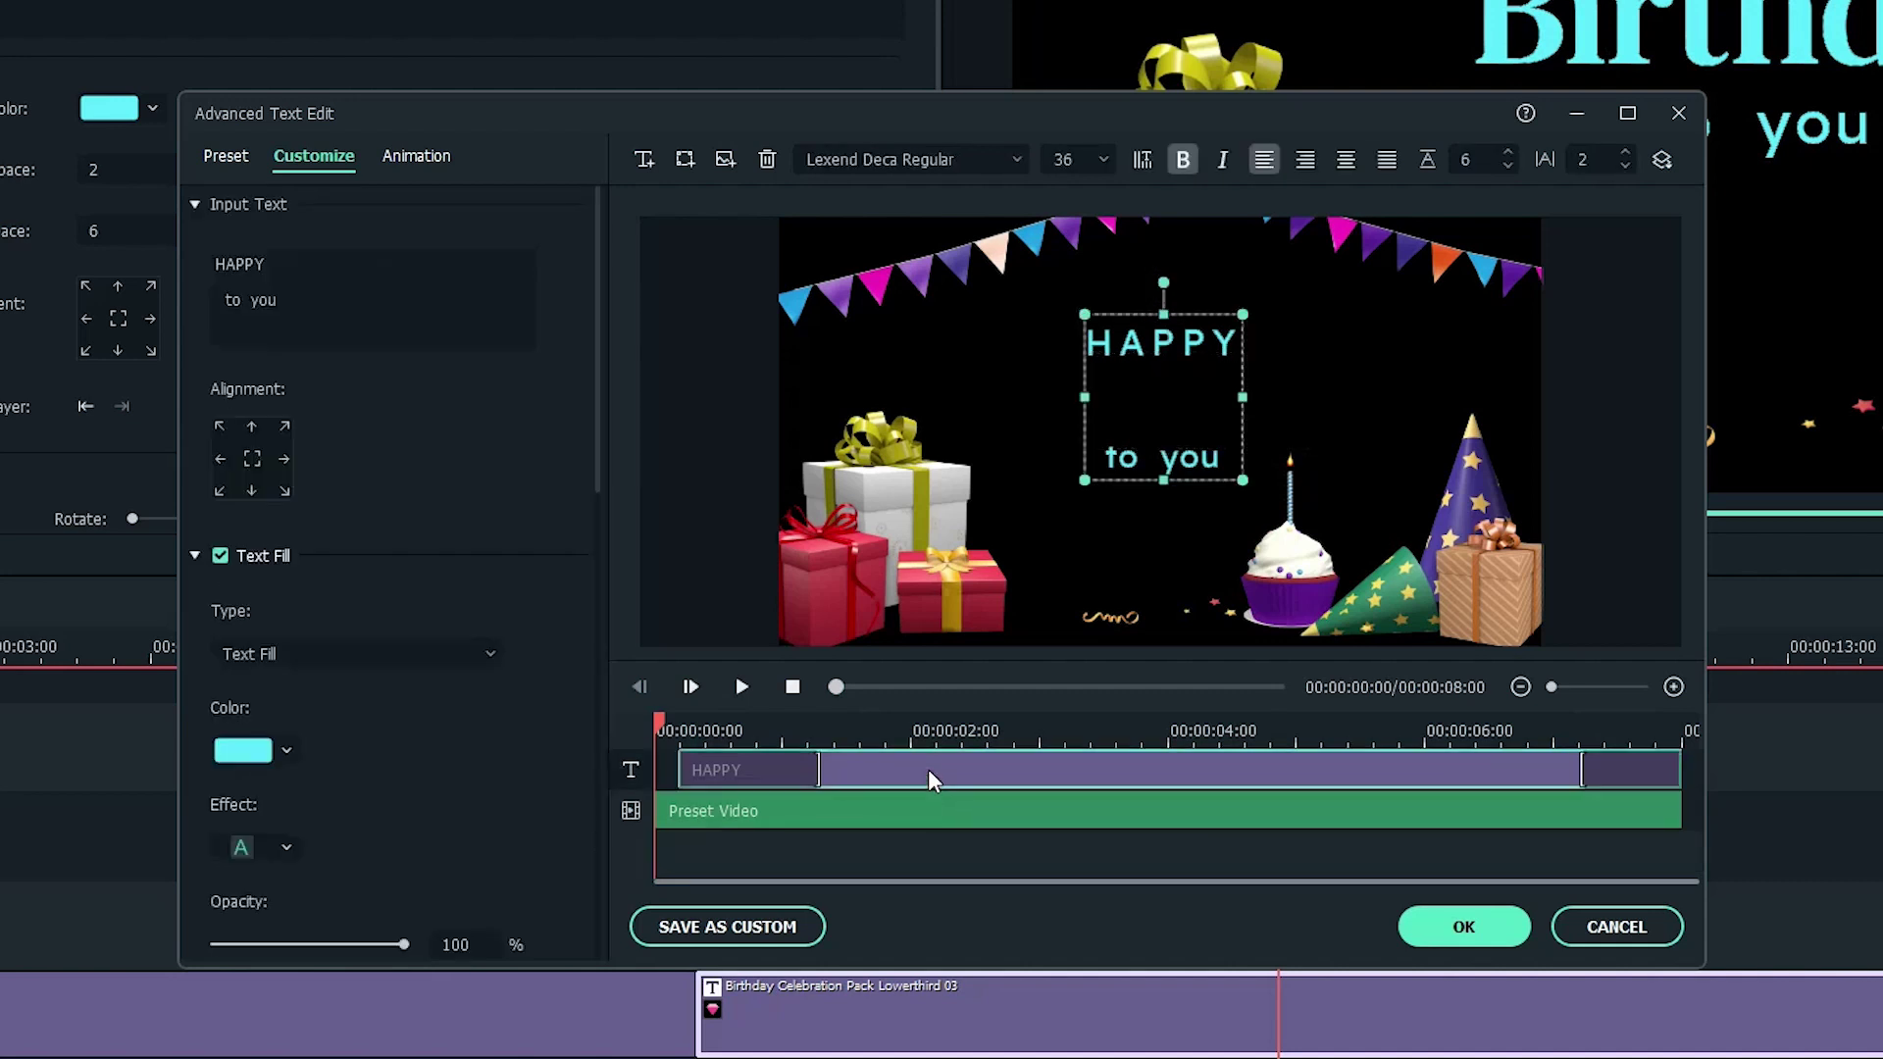
key("Delete")
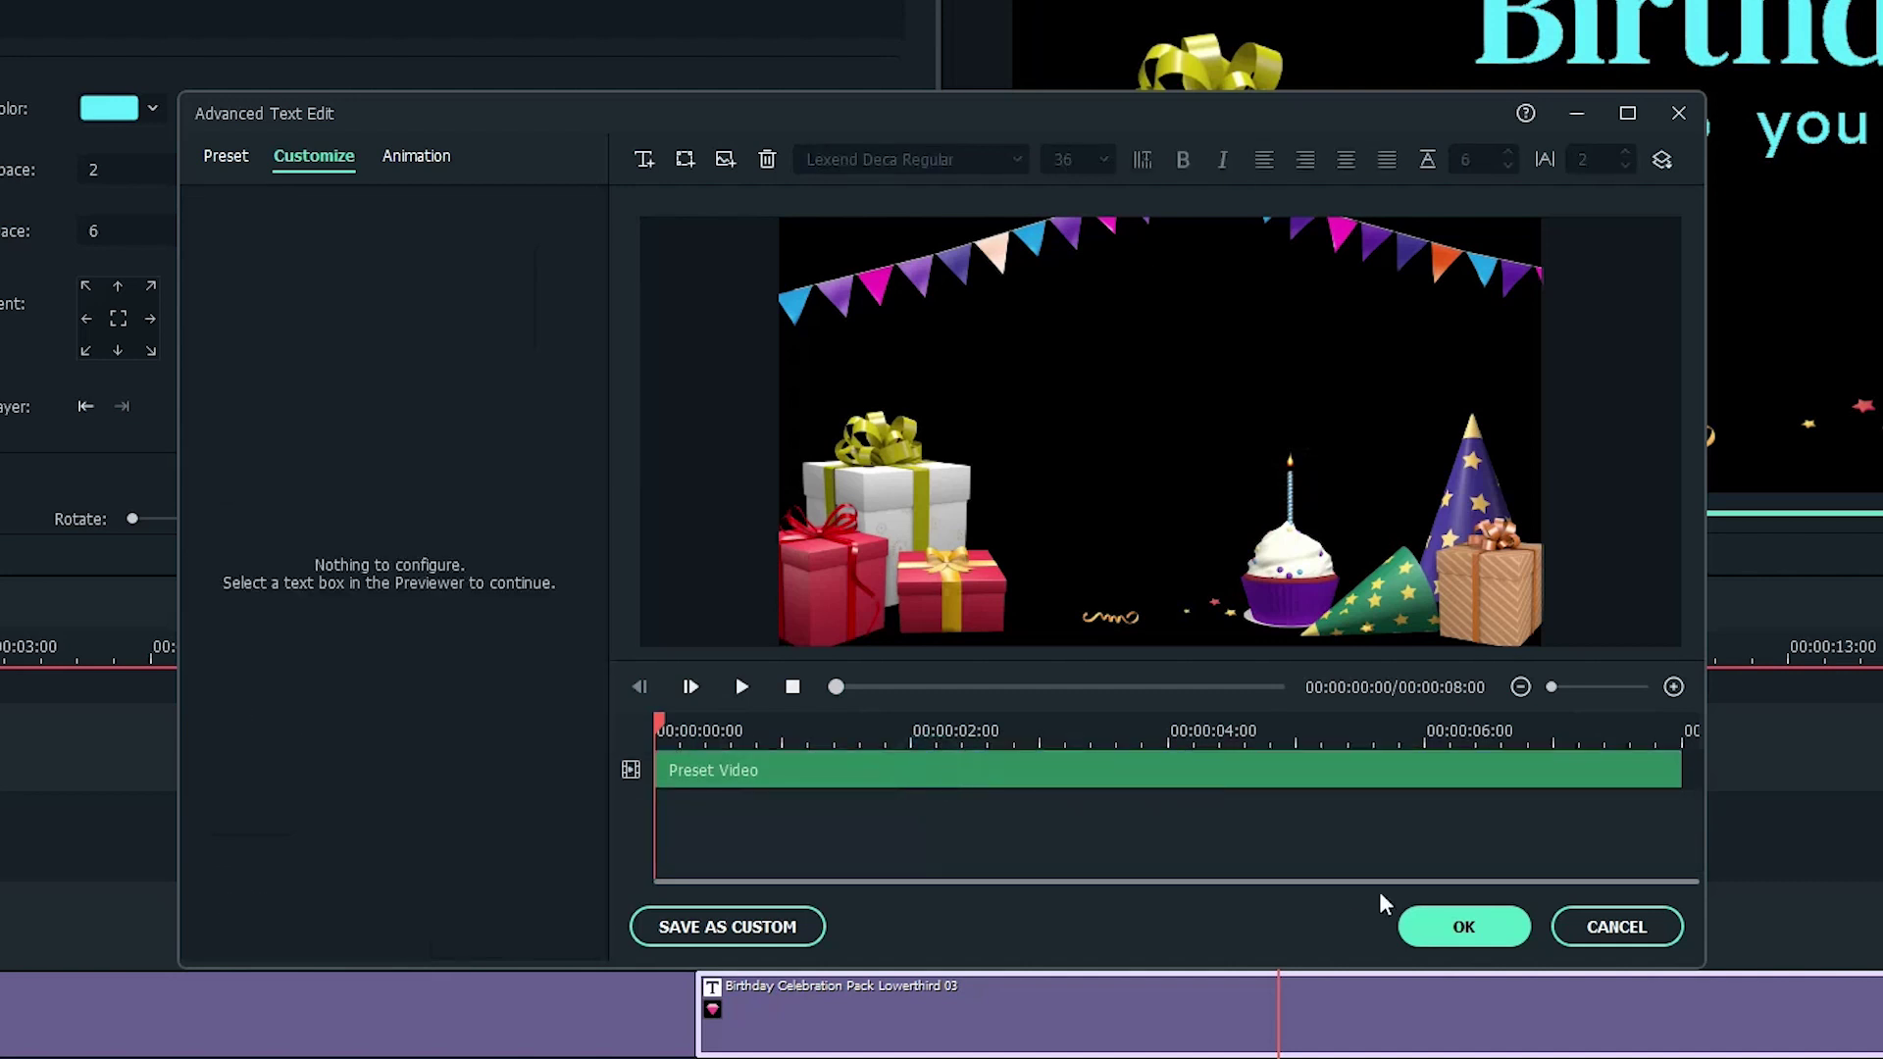
left_click(1476, 930)
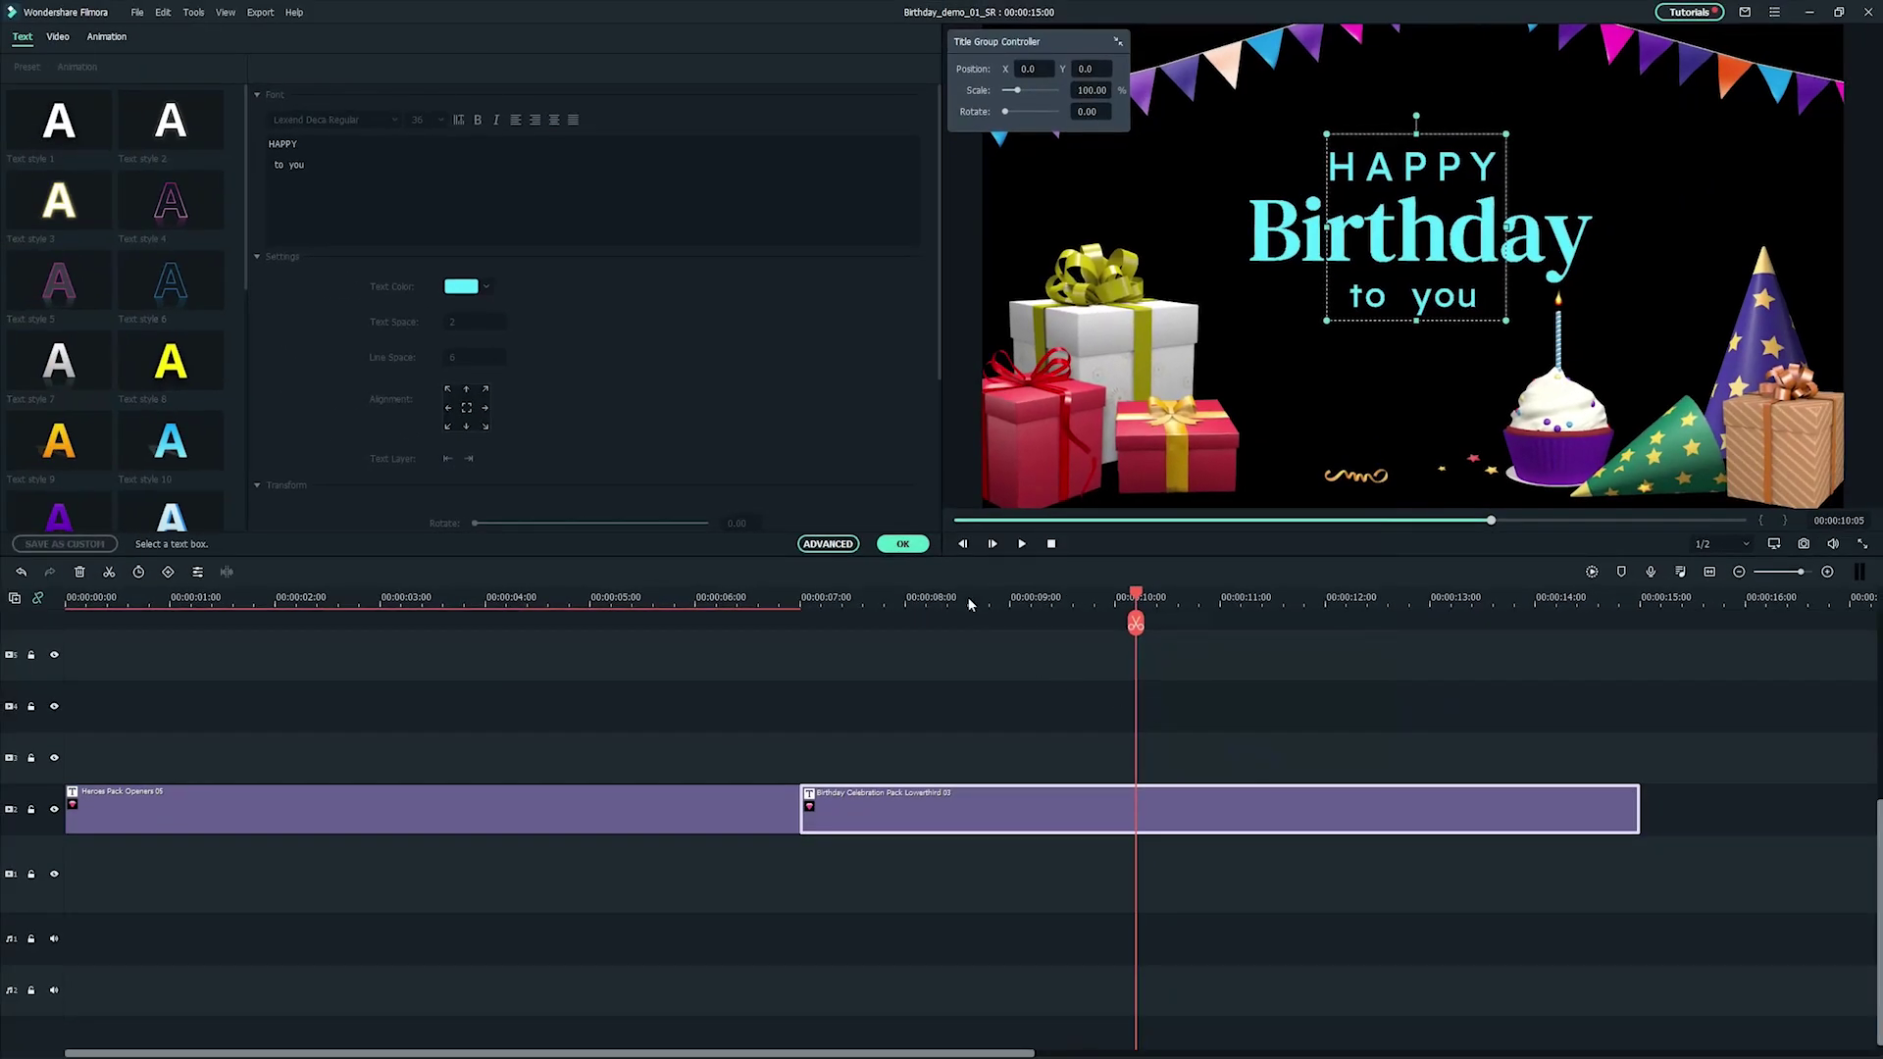
Place the party photo on track 1 at 7 s and extend it to end with the birthday title.
left_click(911, 547)
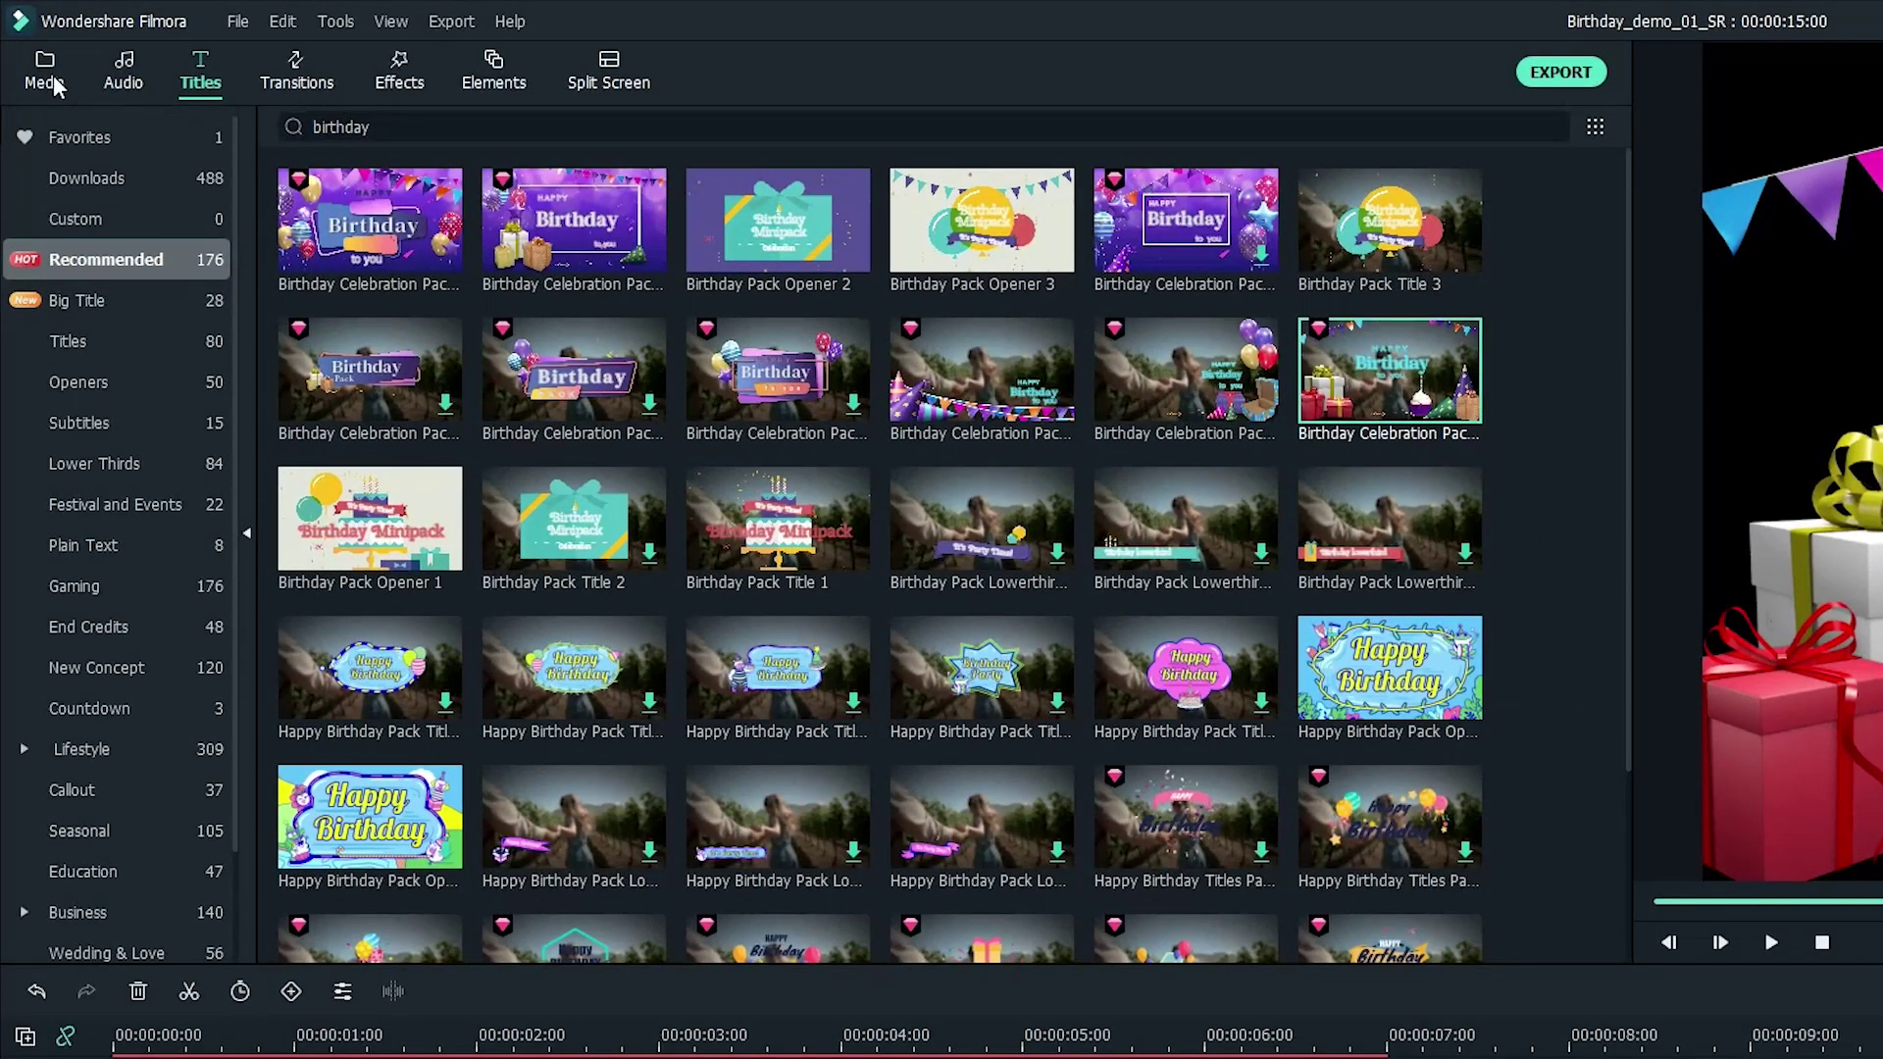
left_click(53, 77)
left_click_drag(549, 221, 1628, 1058)
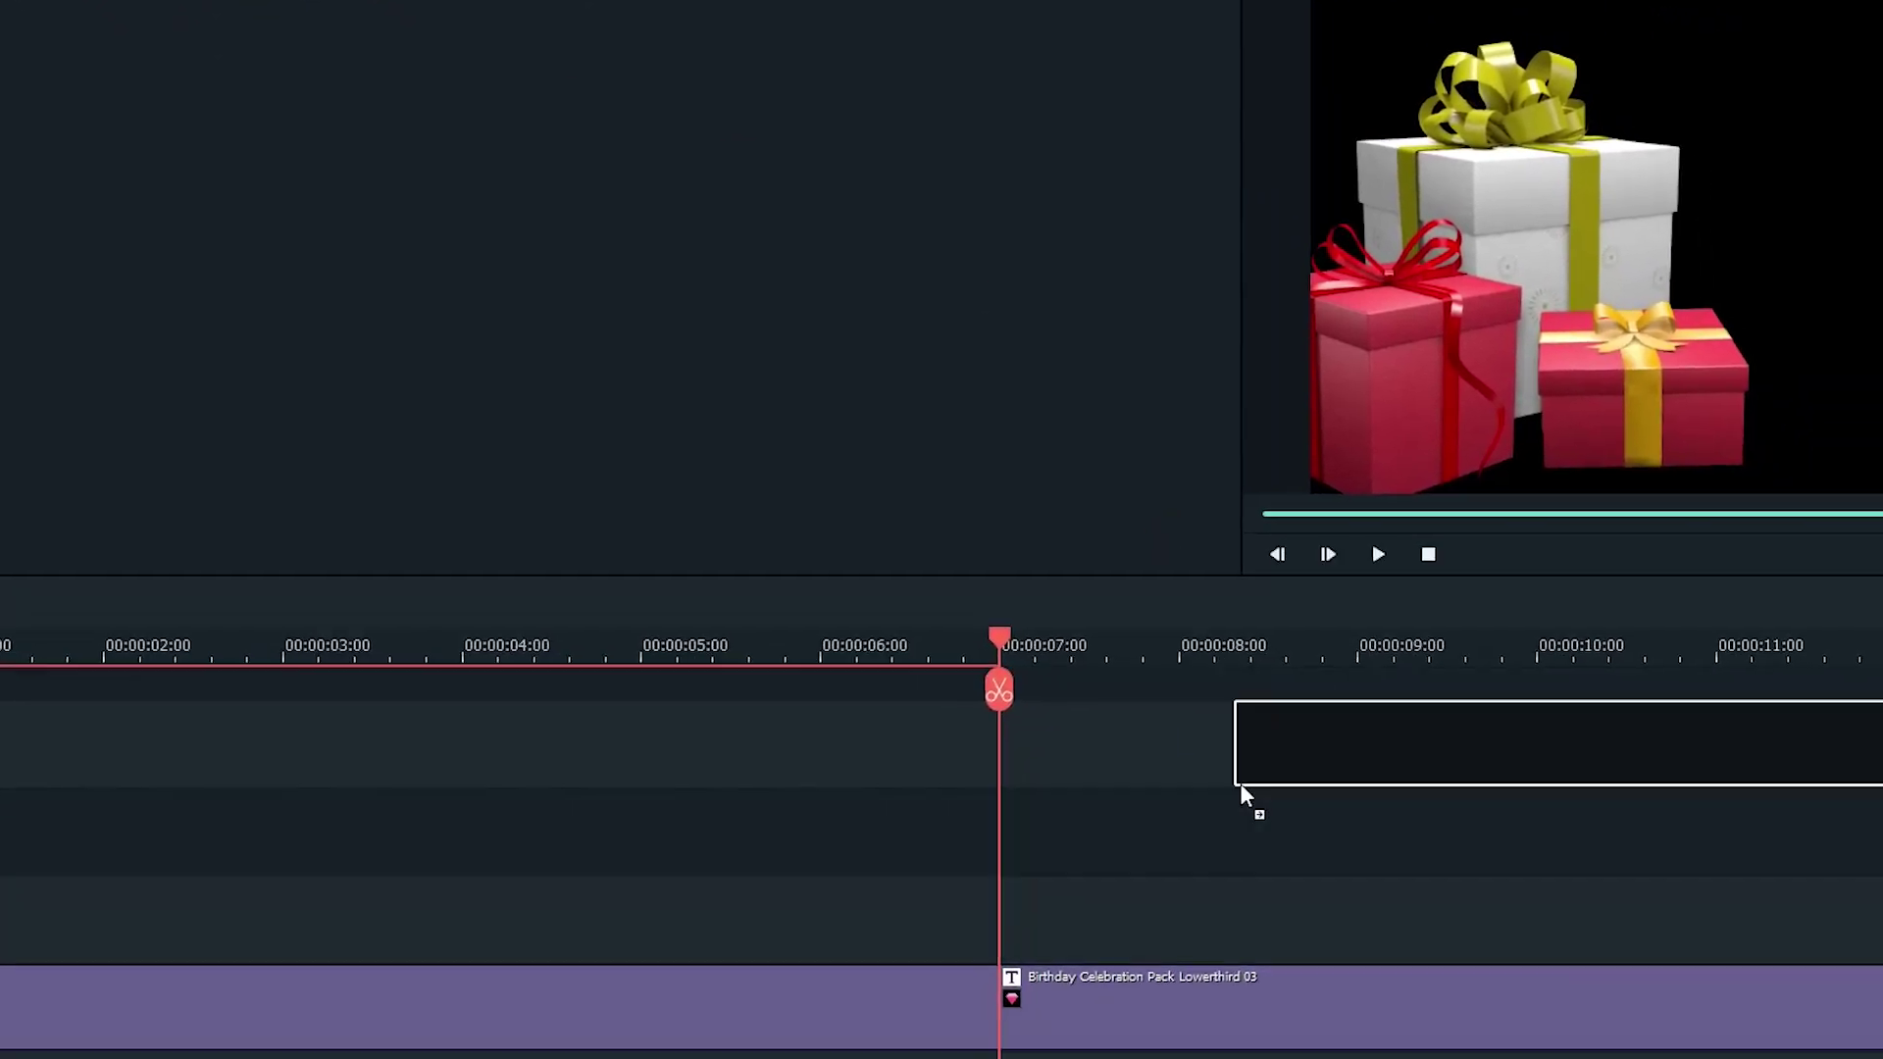
left_click_drag(1240, 782, 1009, 1058)
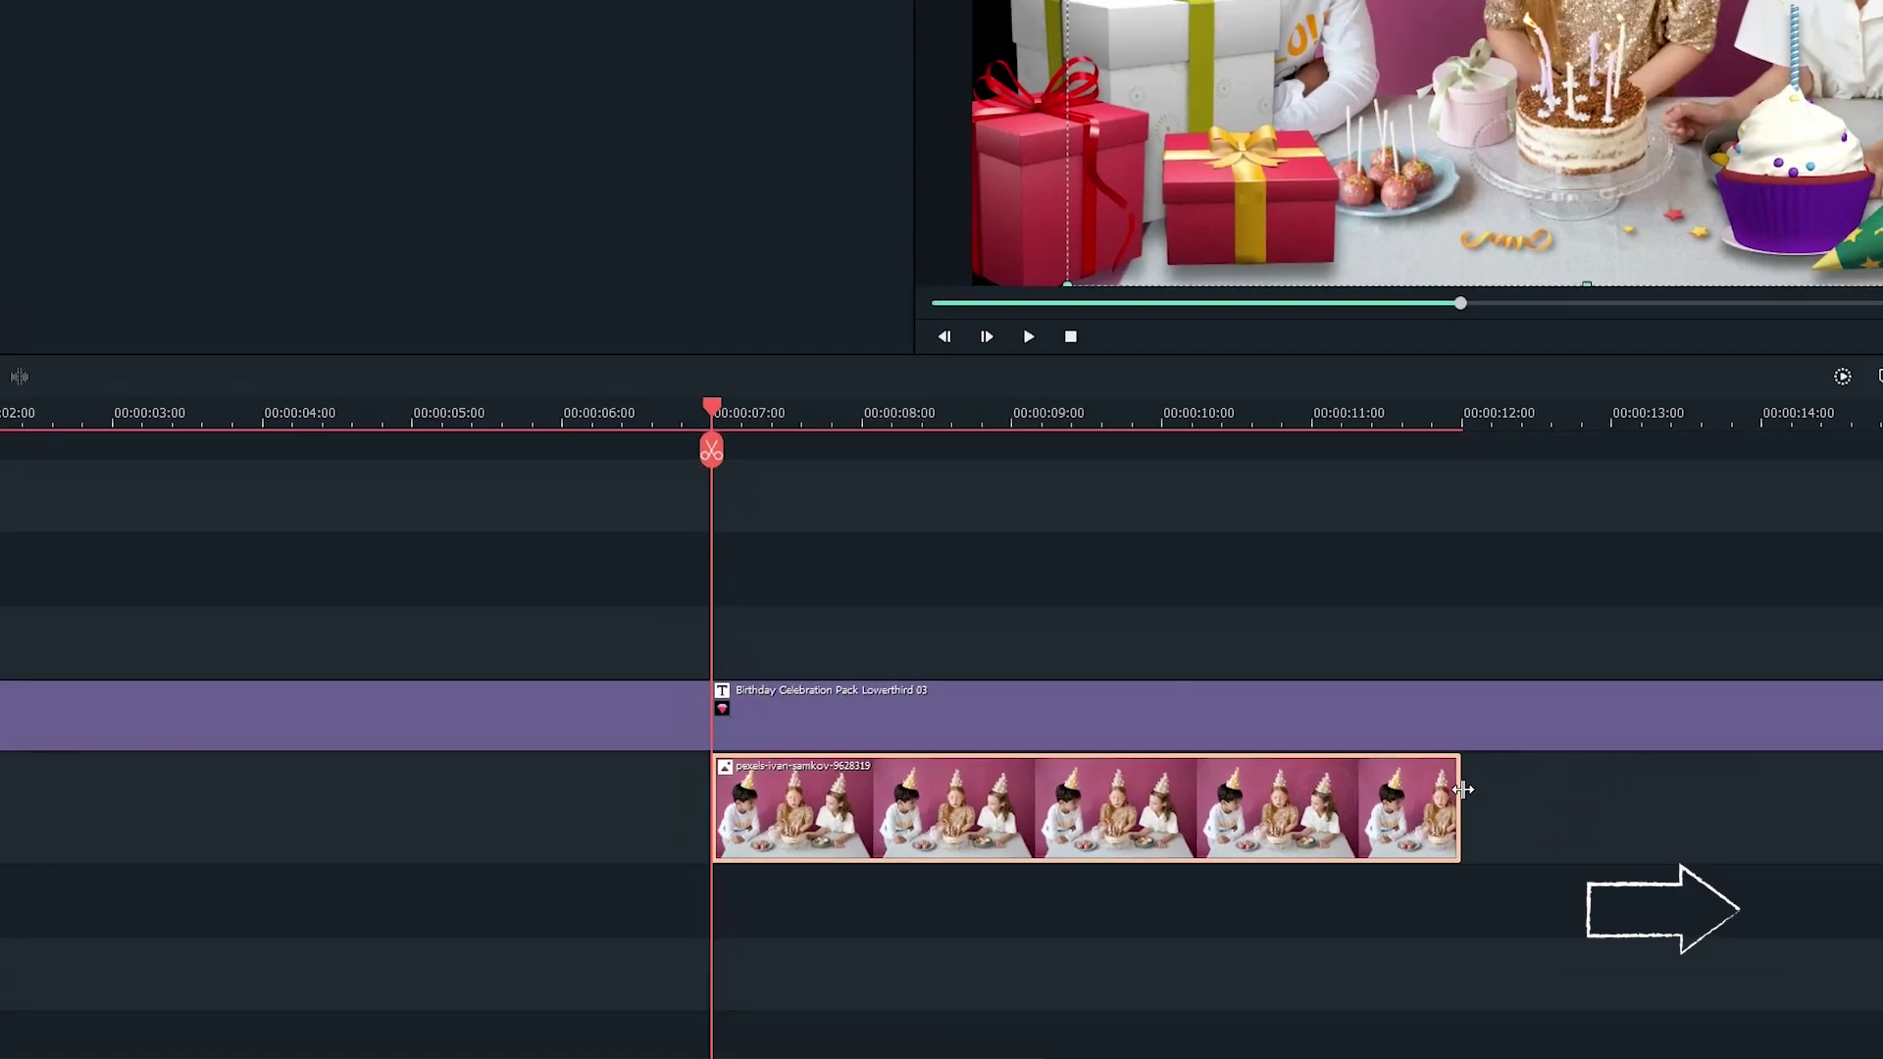
left_click_drag(1564, 838, 1882, 838)
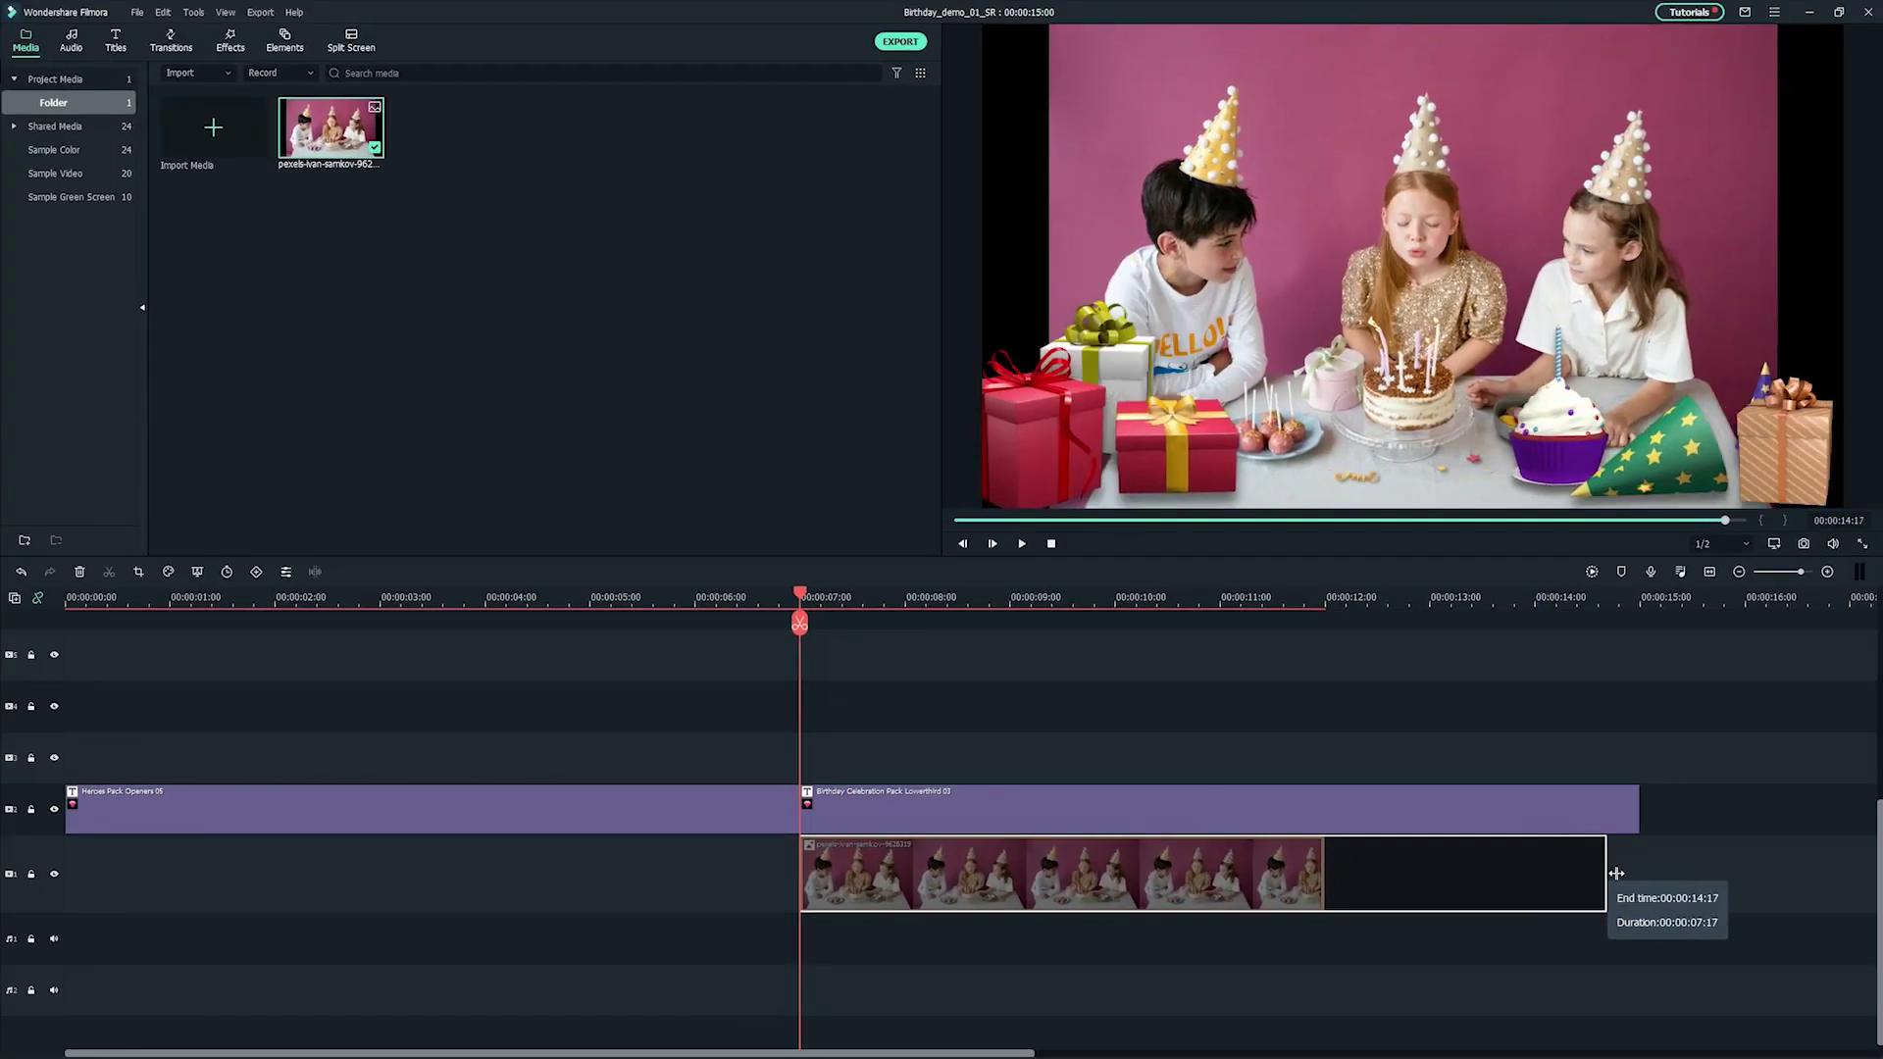
left_click_drag(1617, 873, 1639, 873)
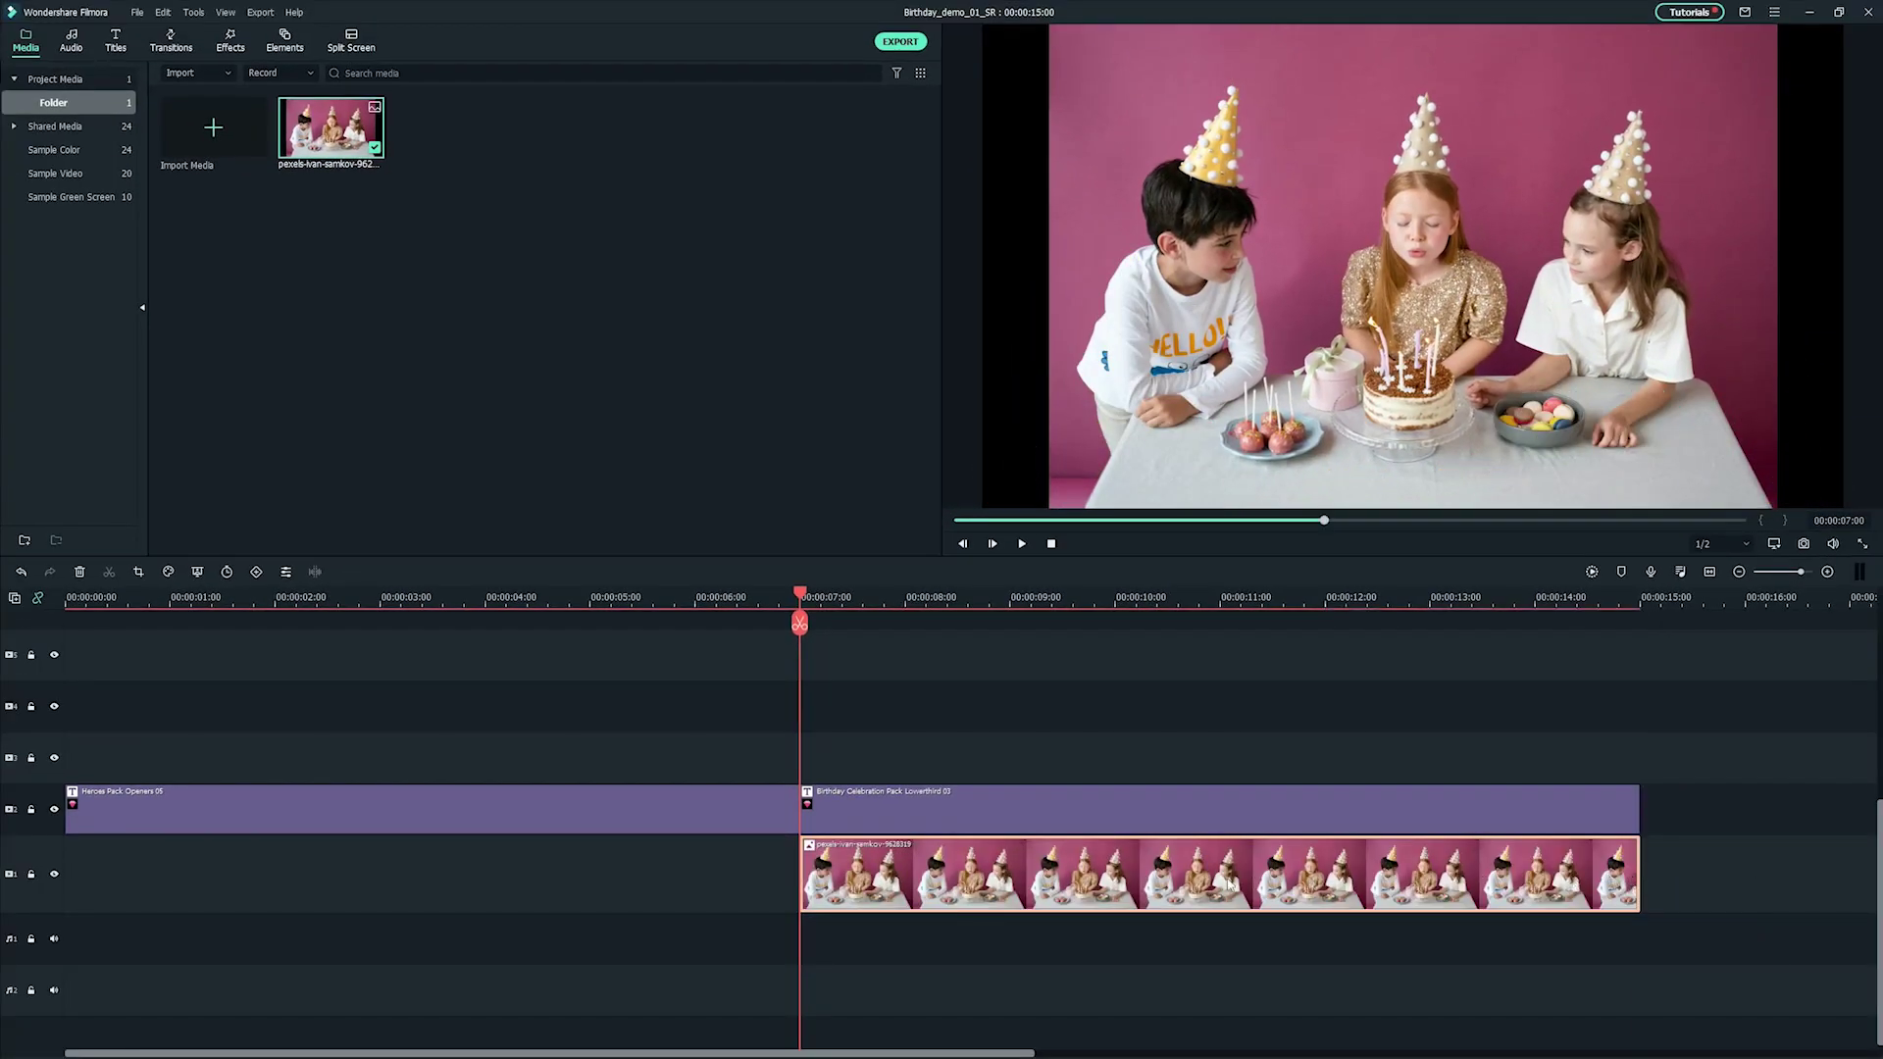
Keyframe the photo's scale from 119% at its start to 129% near its end.
double_click(1167, 881)
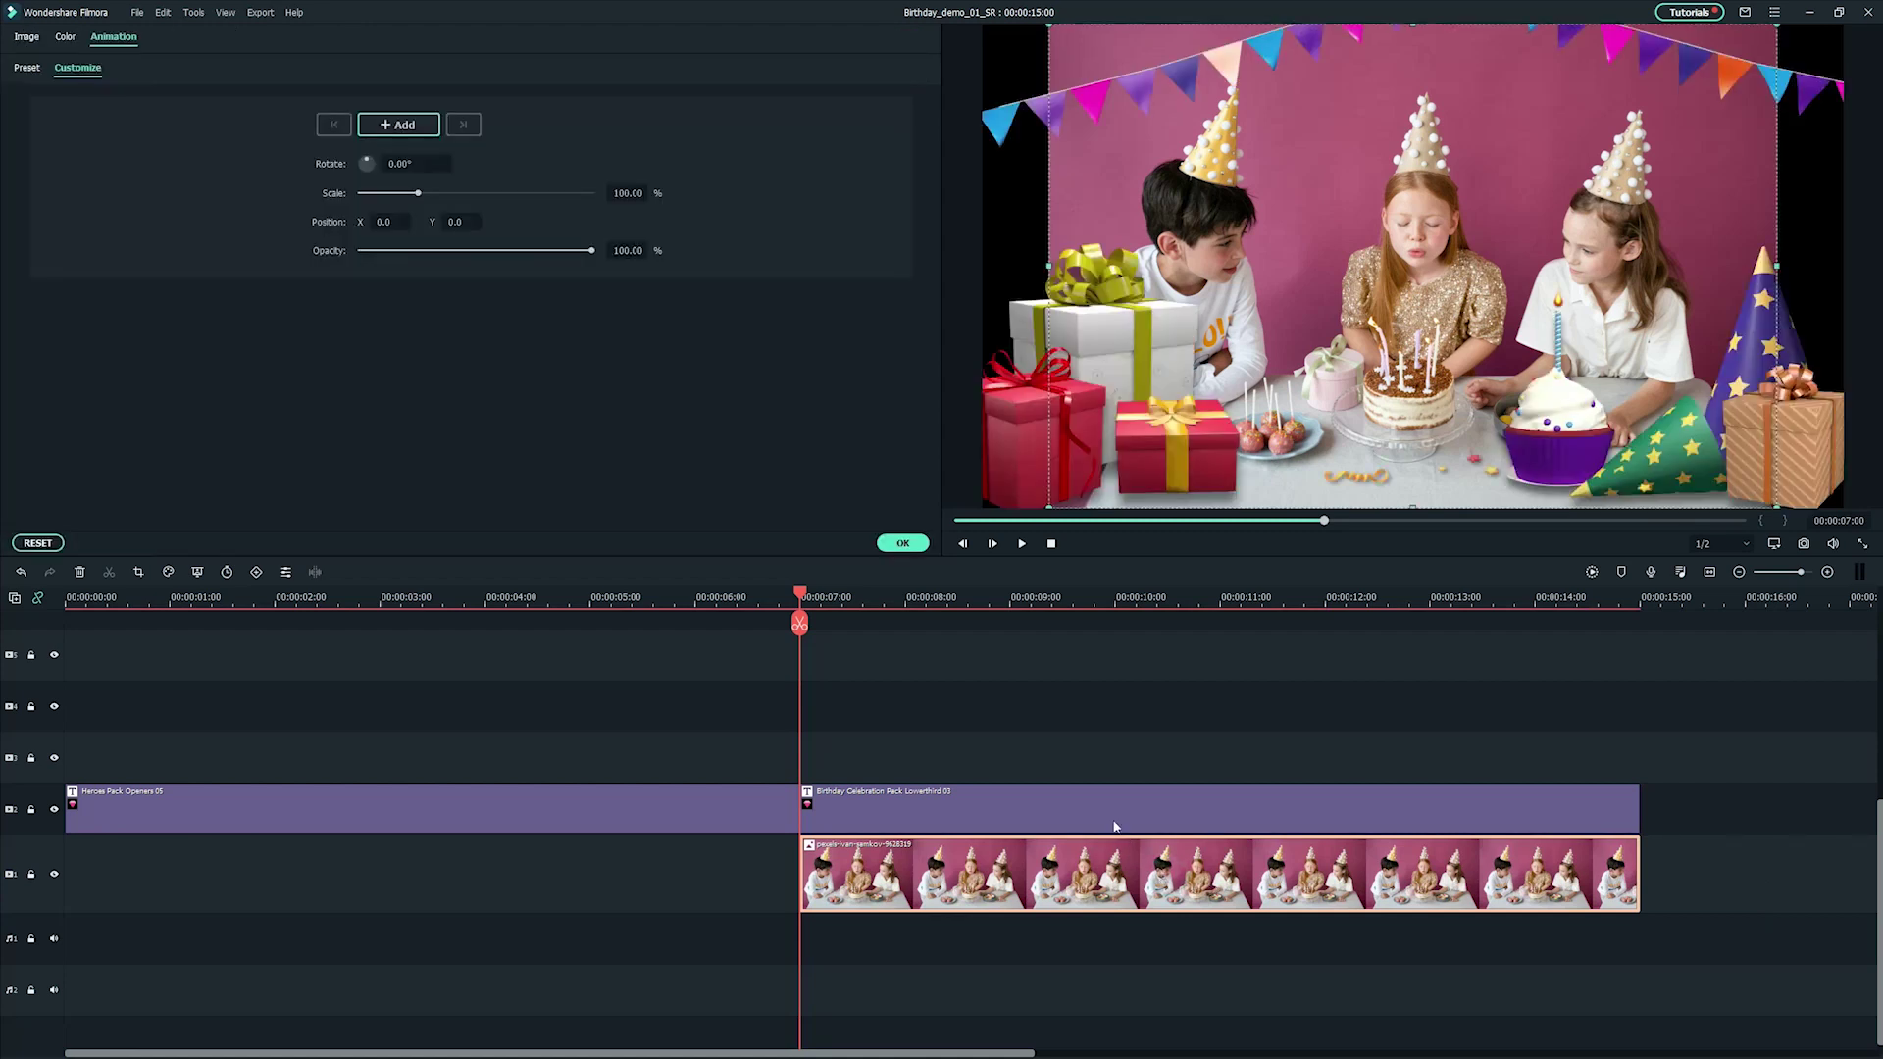
double_click(628, 194)
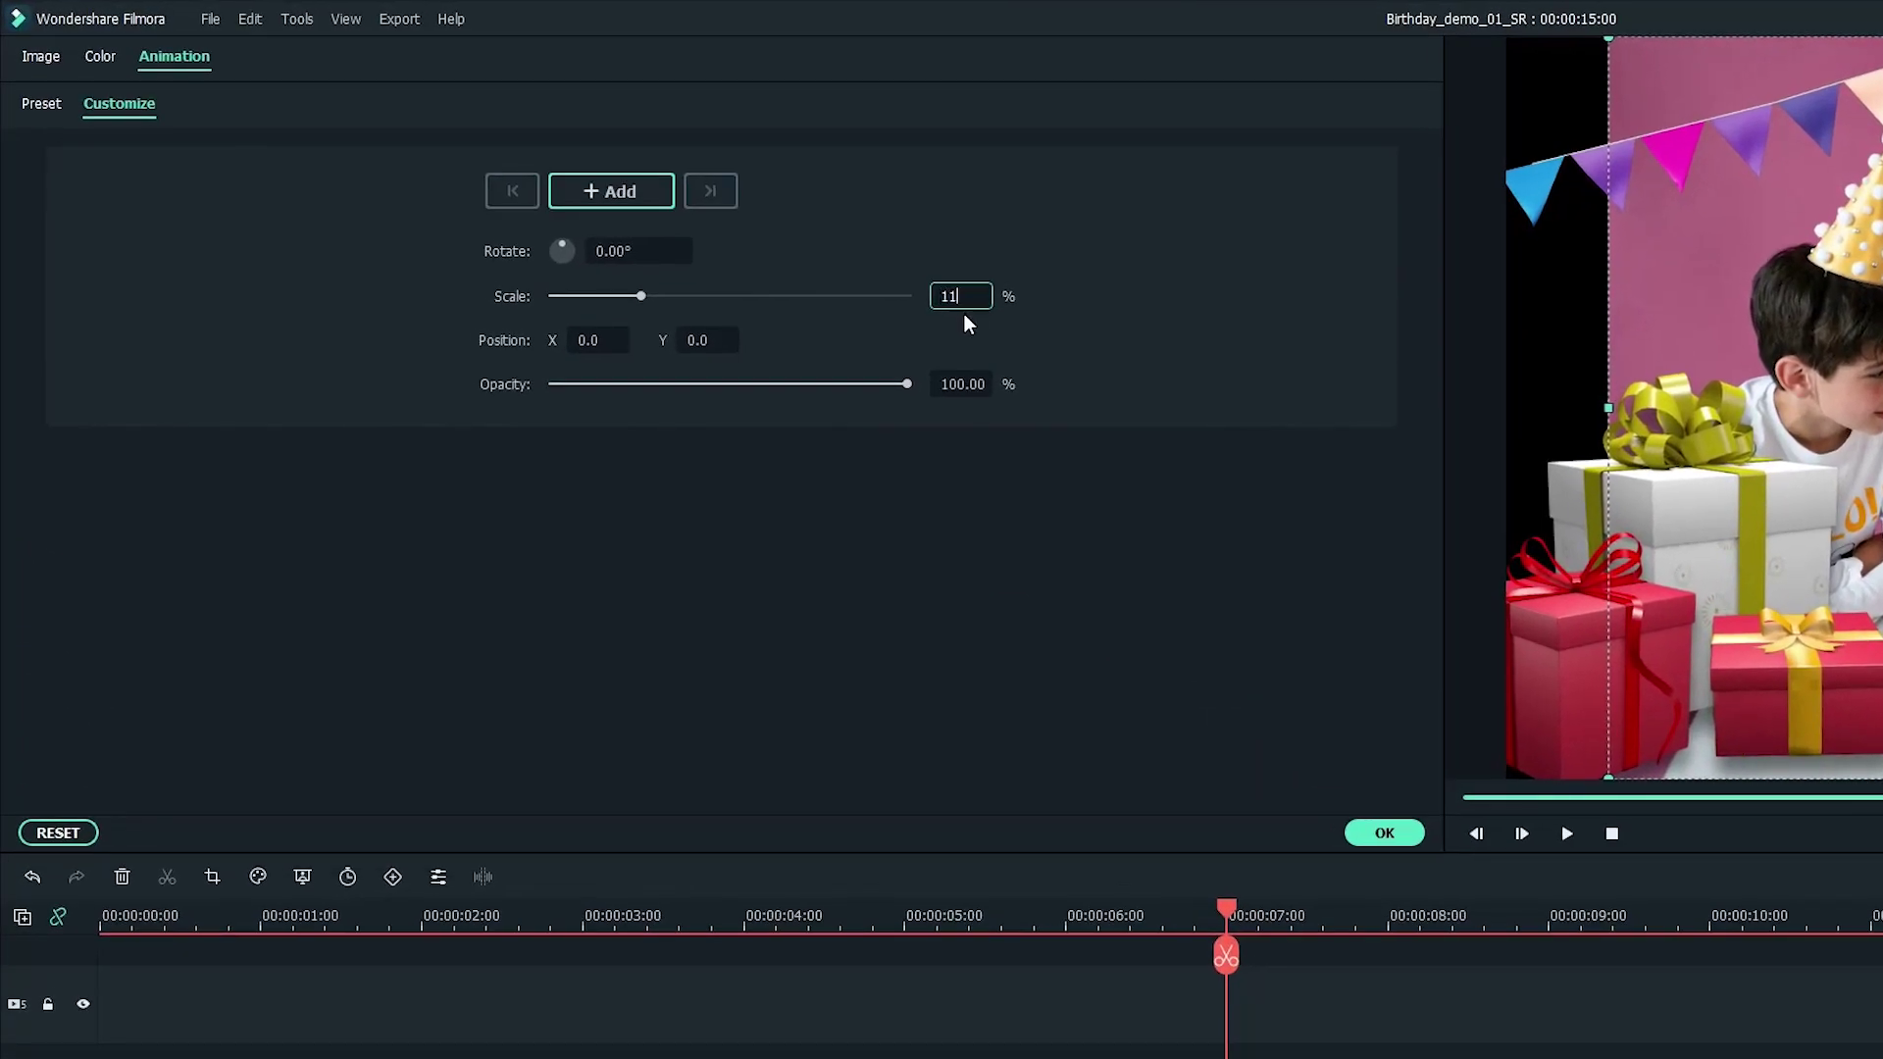
key("Return")
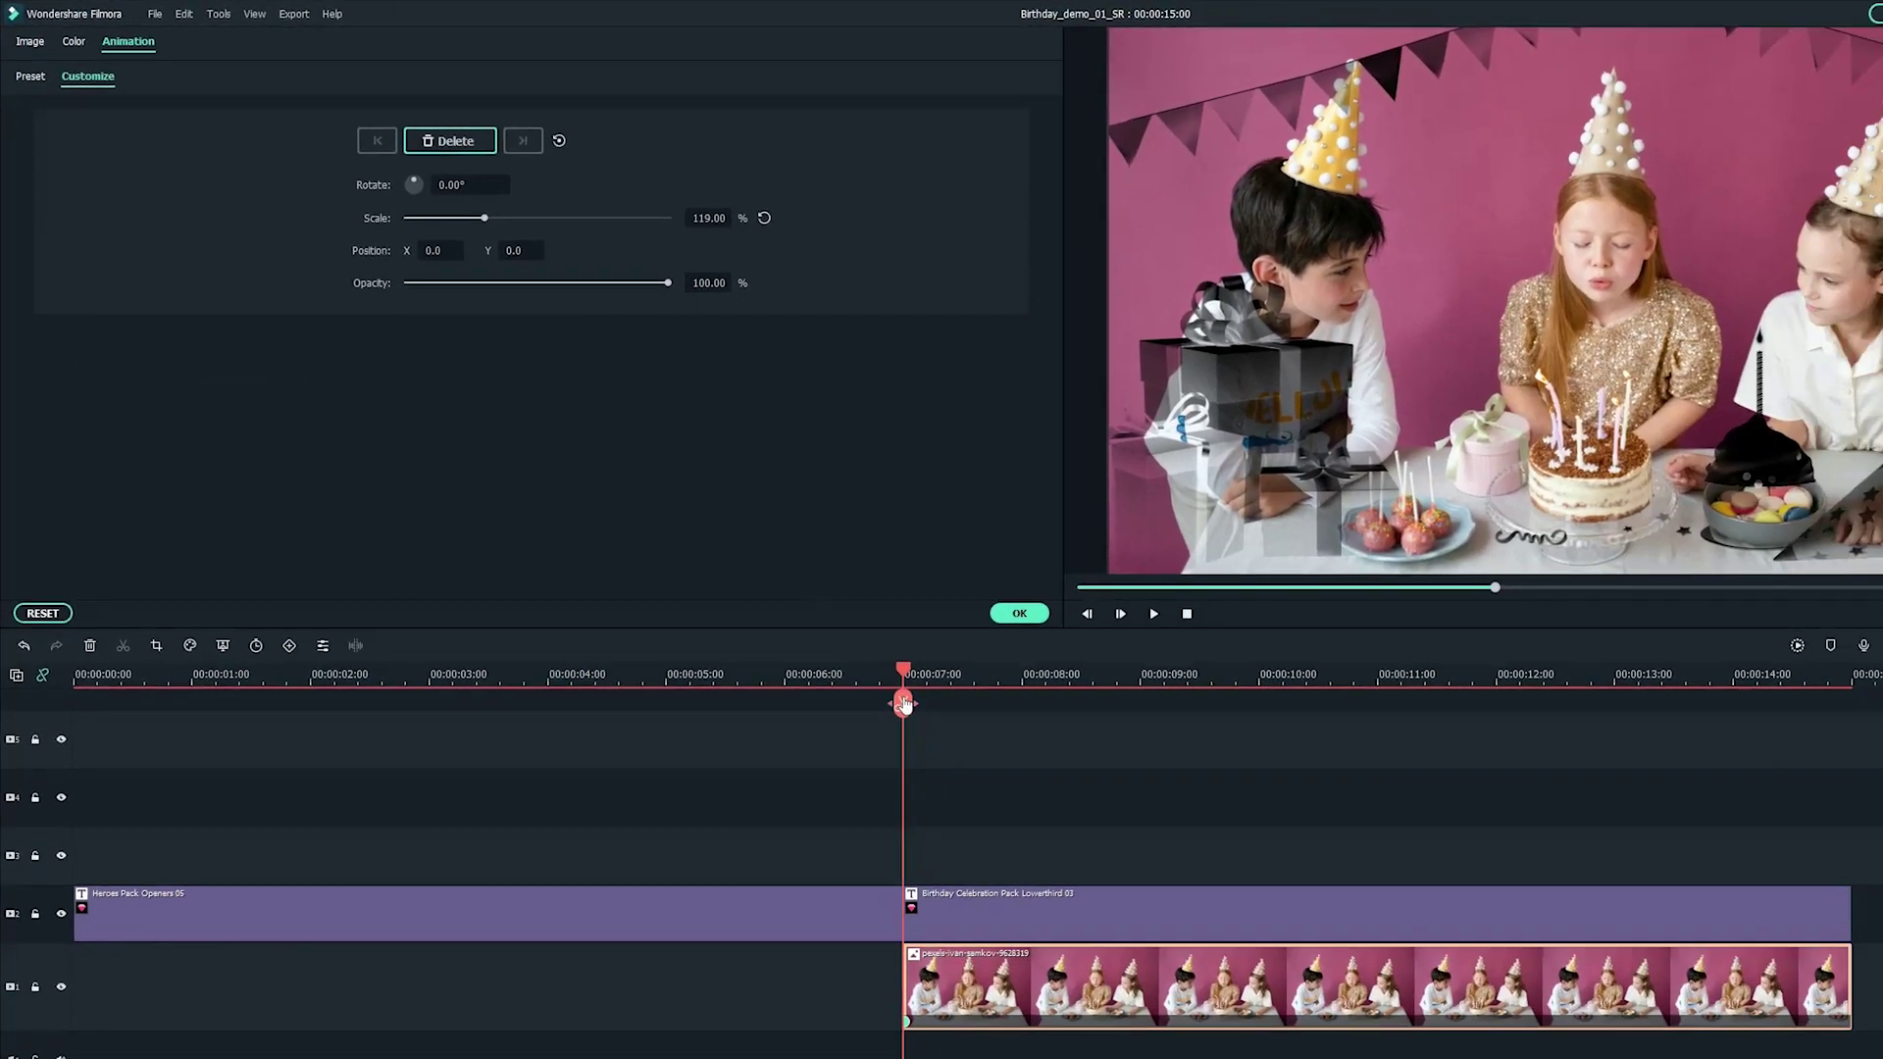
left_click(917, 673)
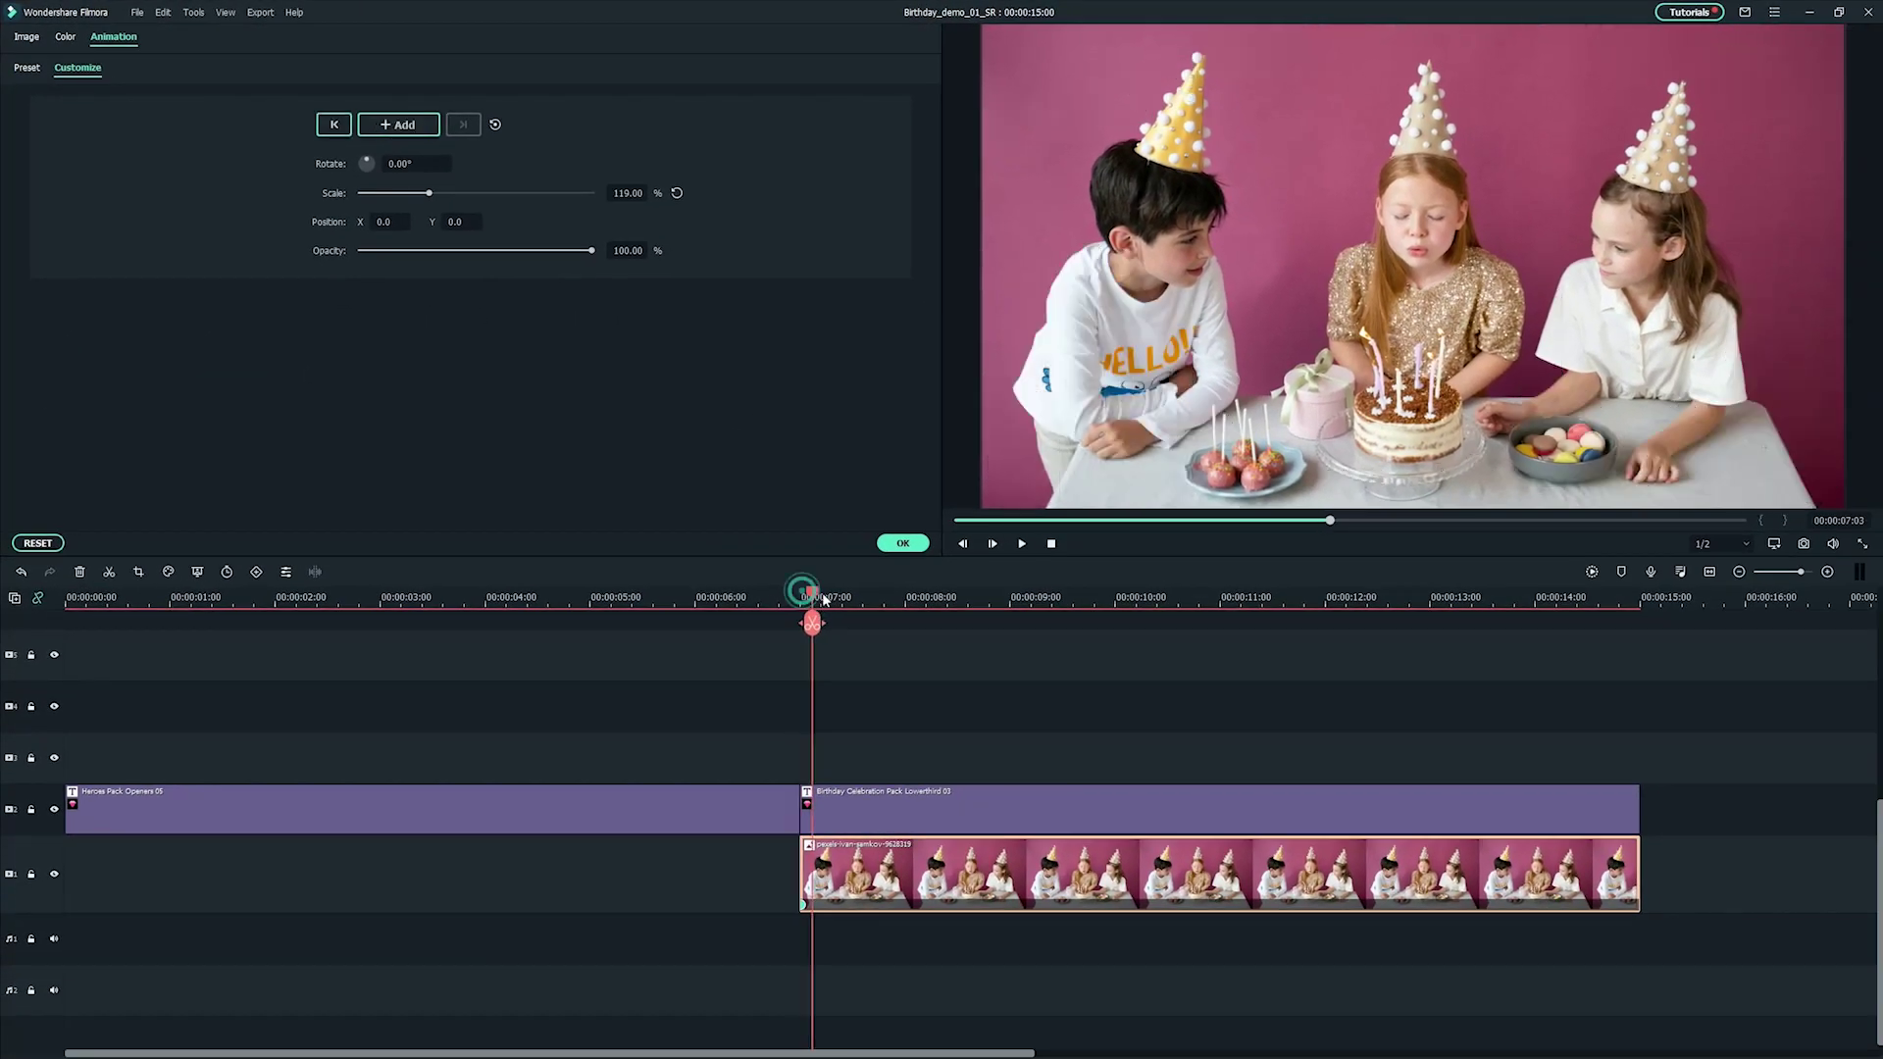
left_click_drag(824, 600, 1630, 690)
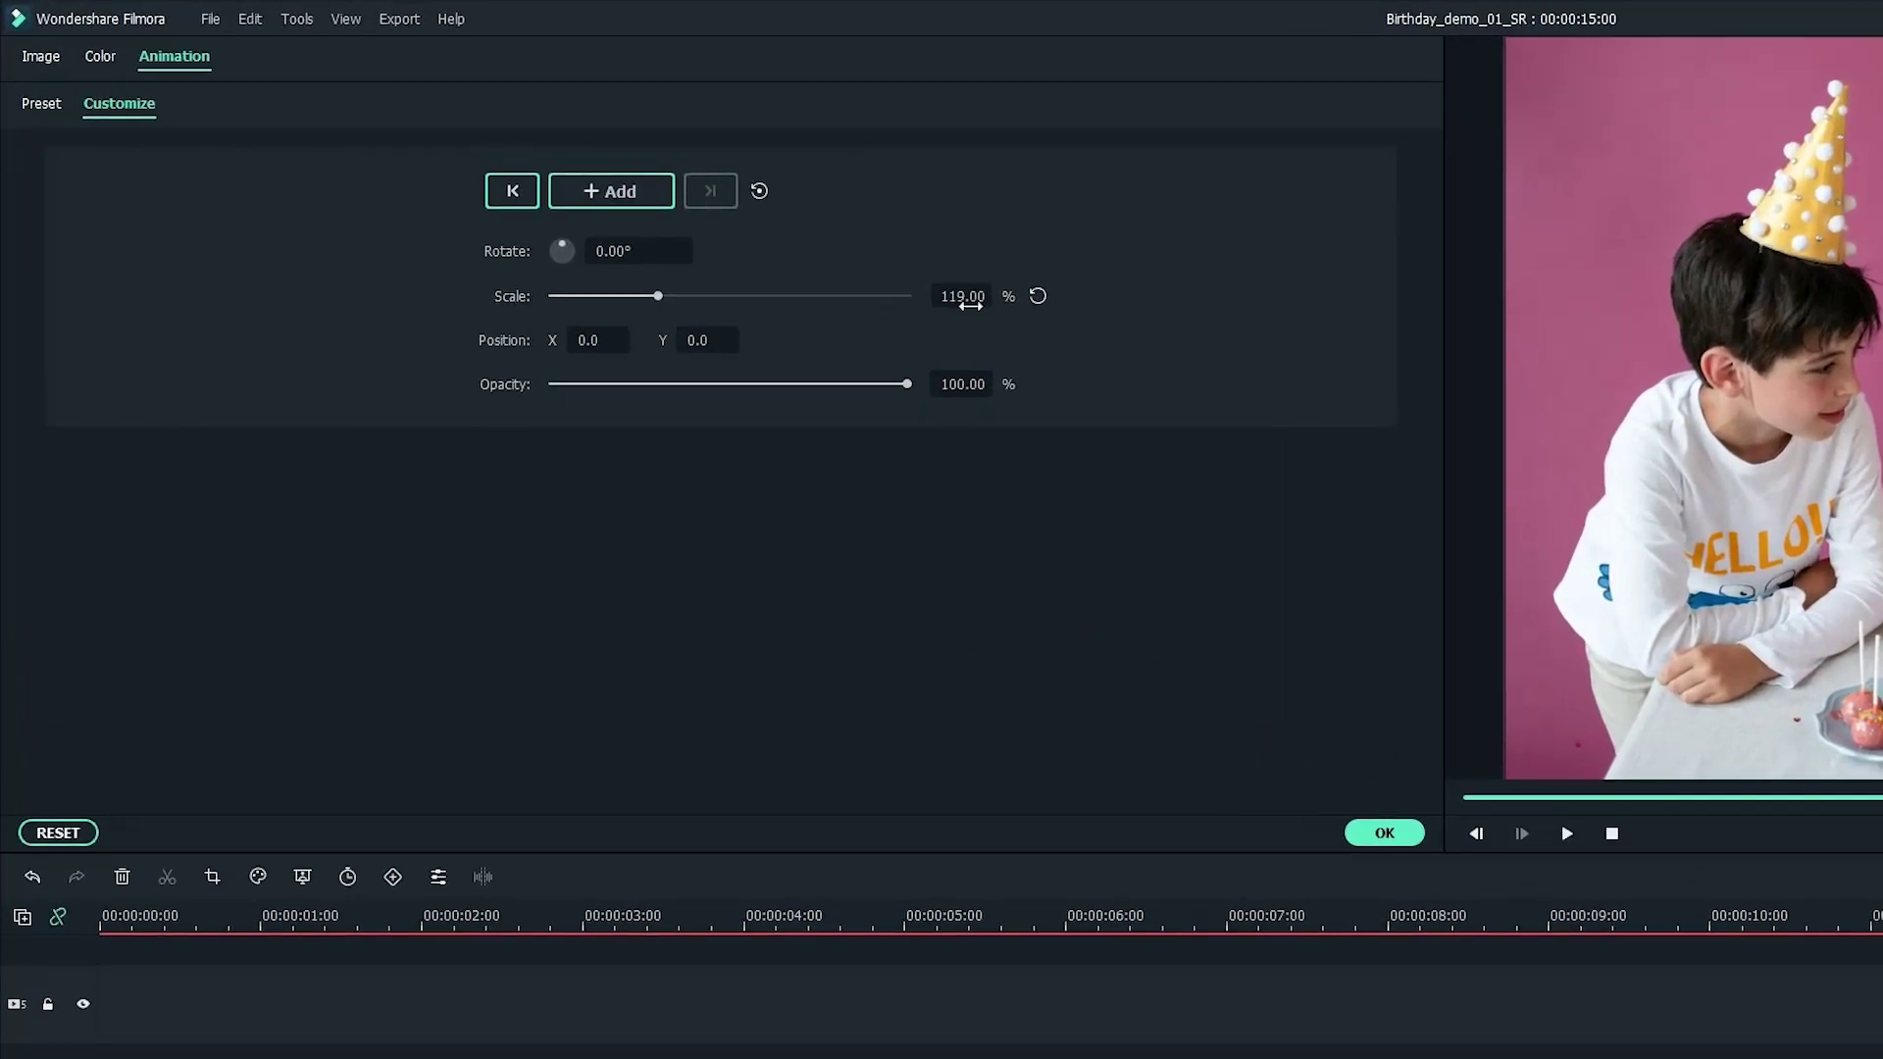
key("Return")
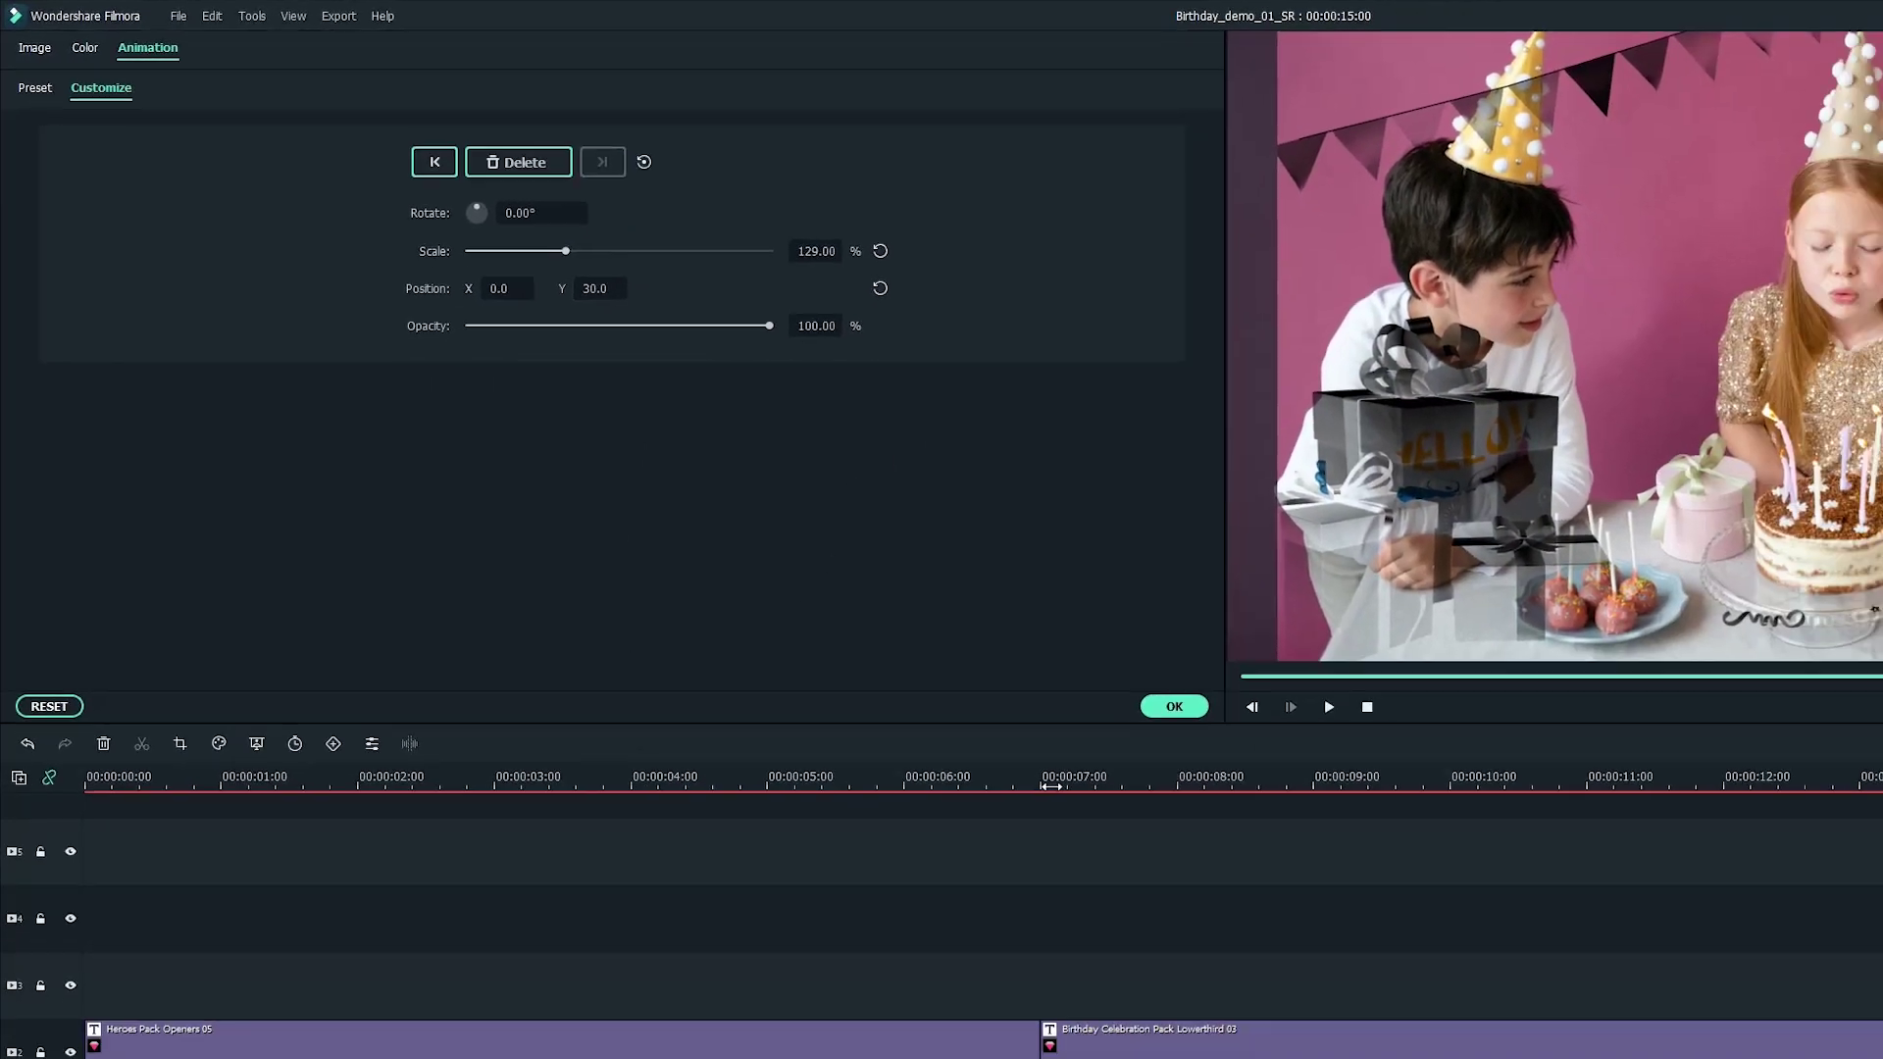
Play back the photo's zoom animation to check it, then confirm the settings.
left_click(1245, 927)
key("space")
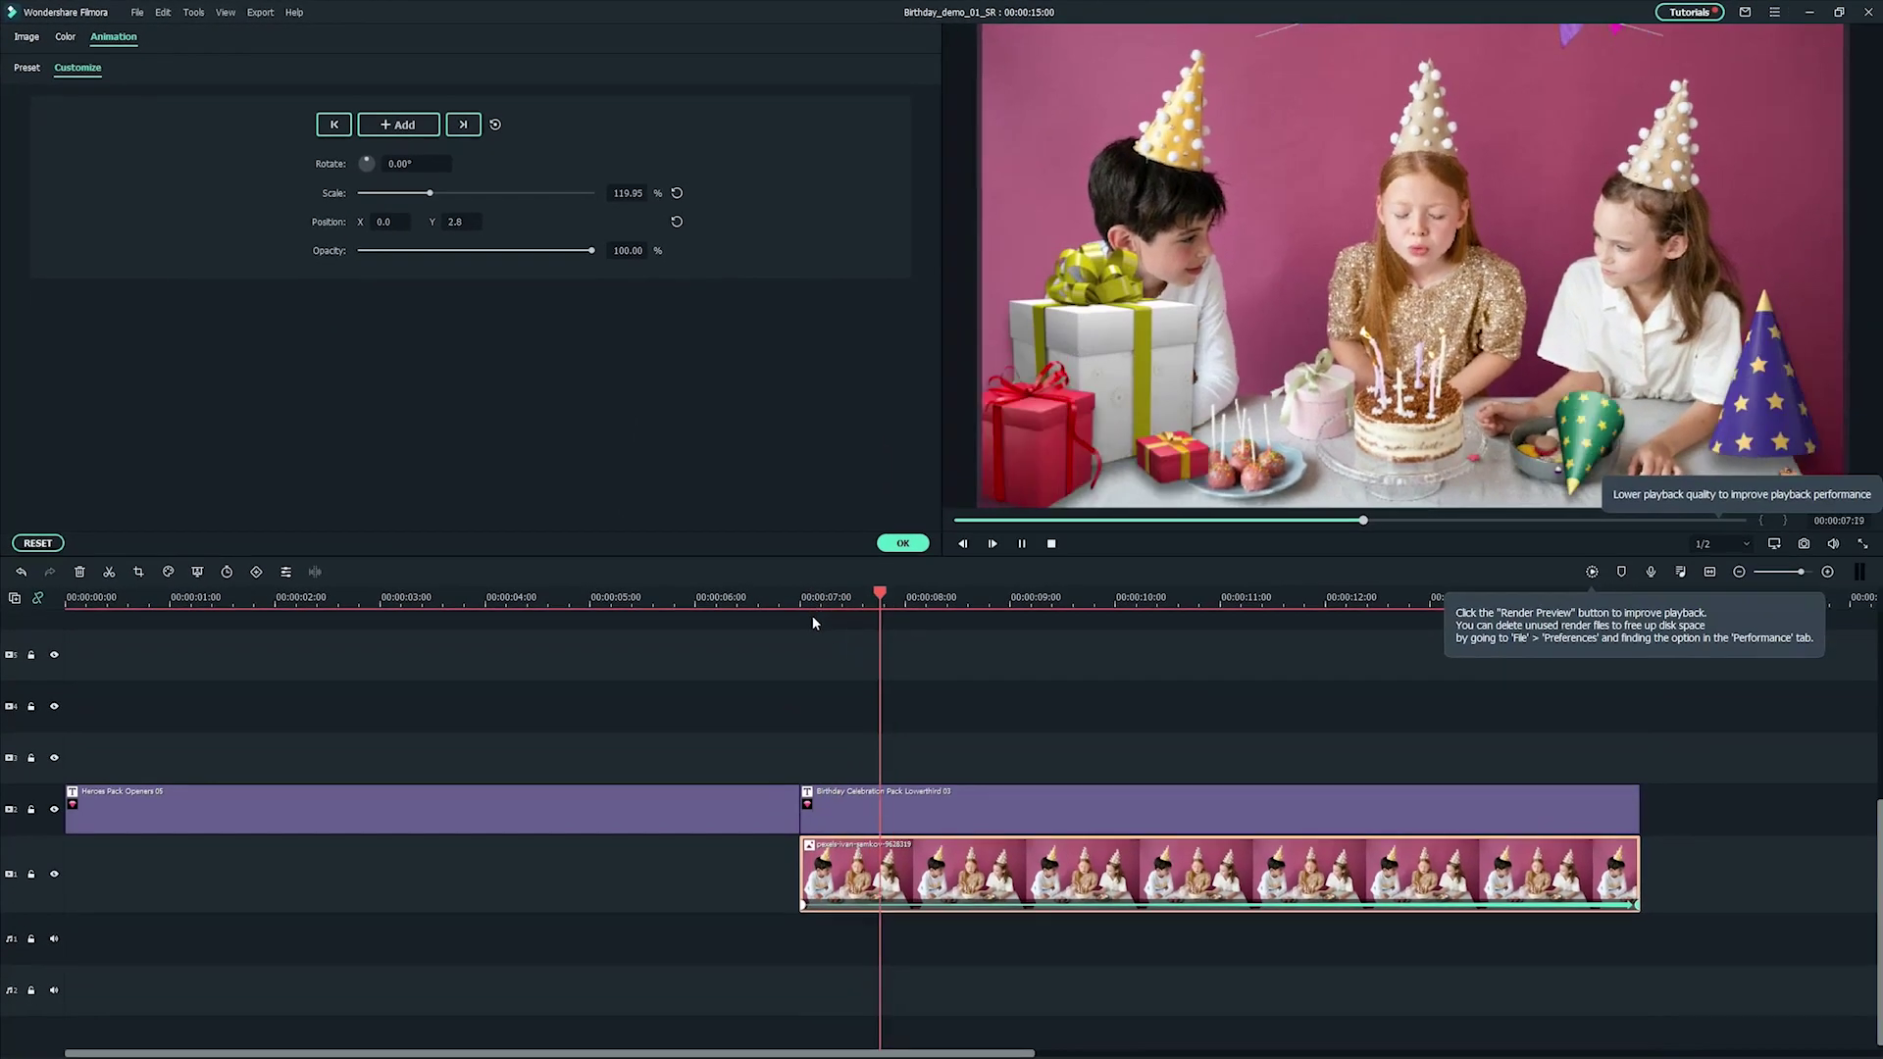
key("space")
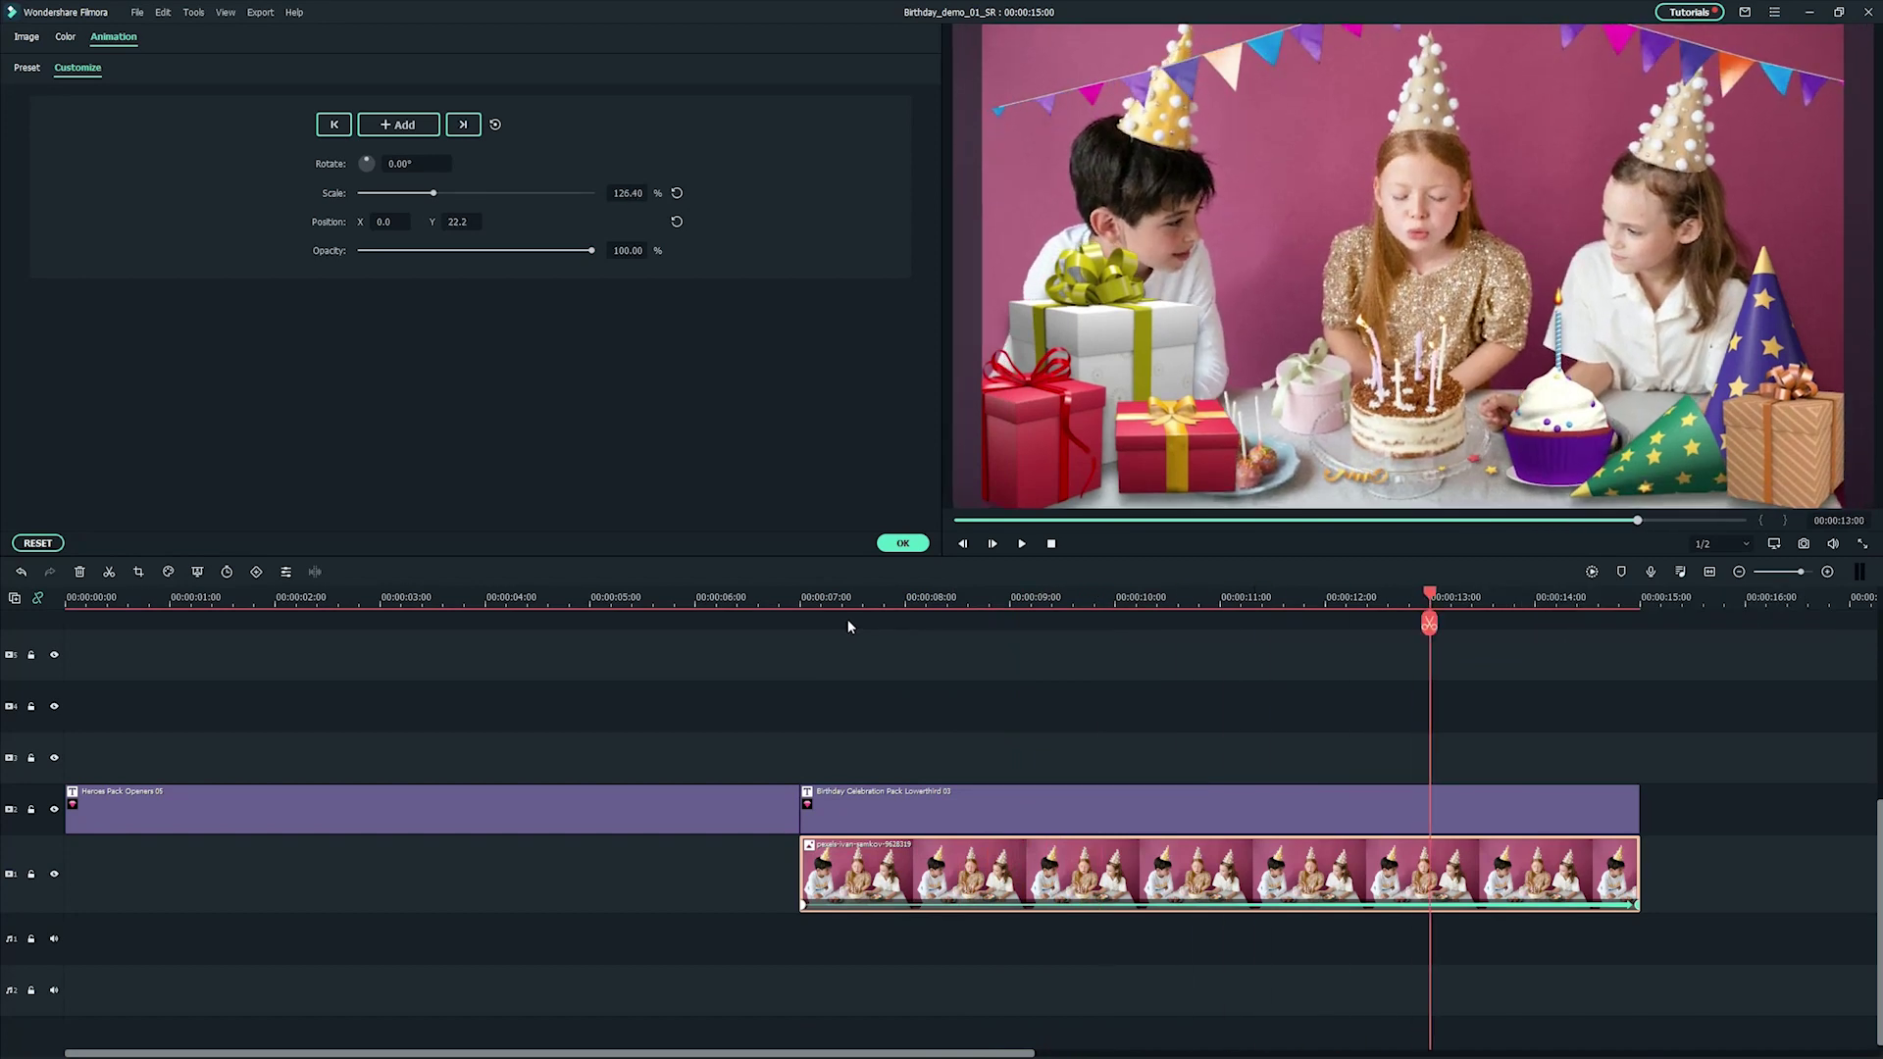
key("space")
key("Up")
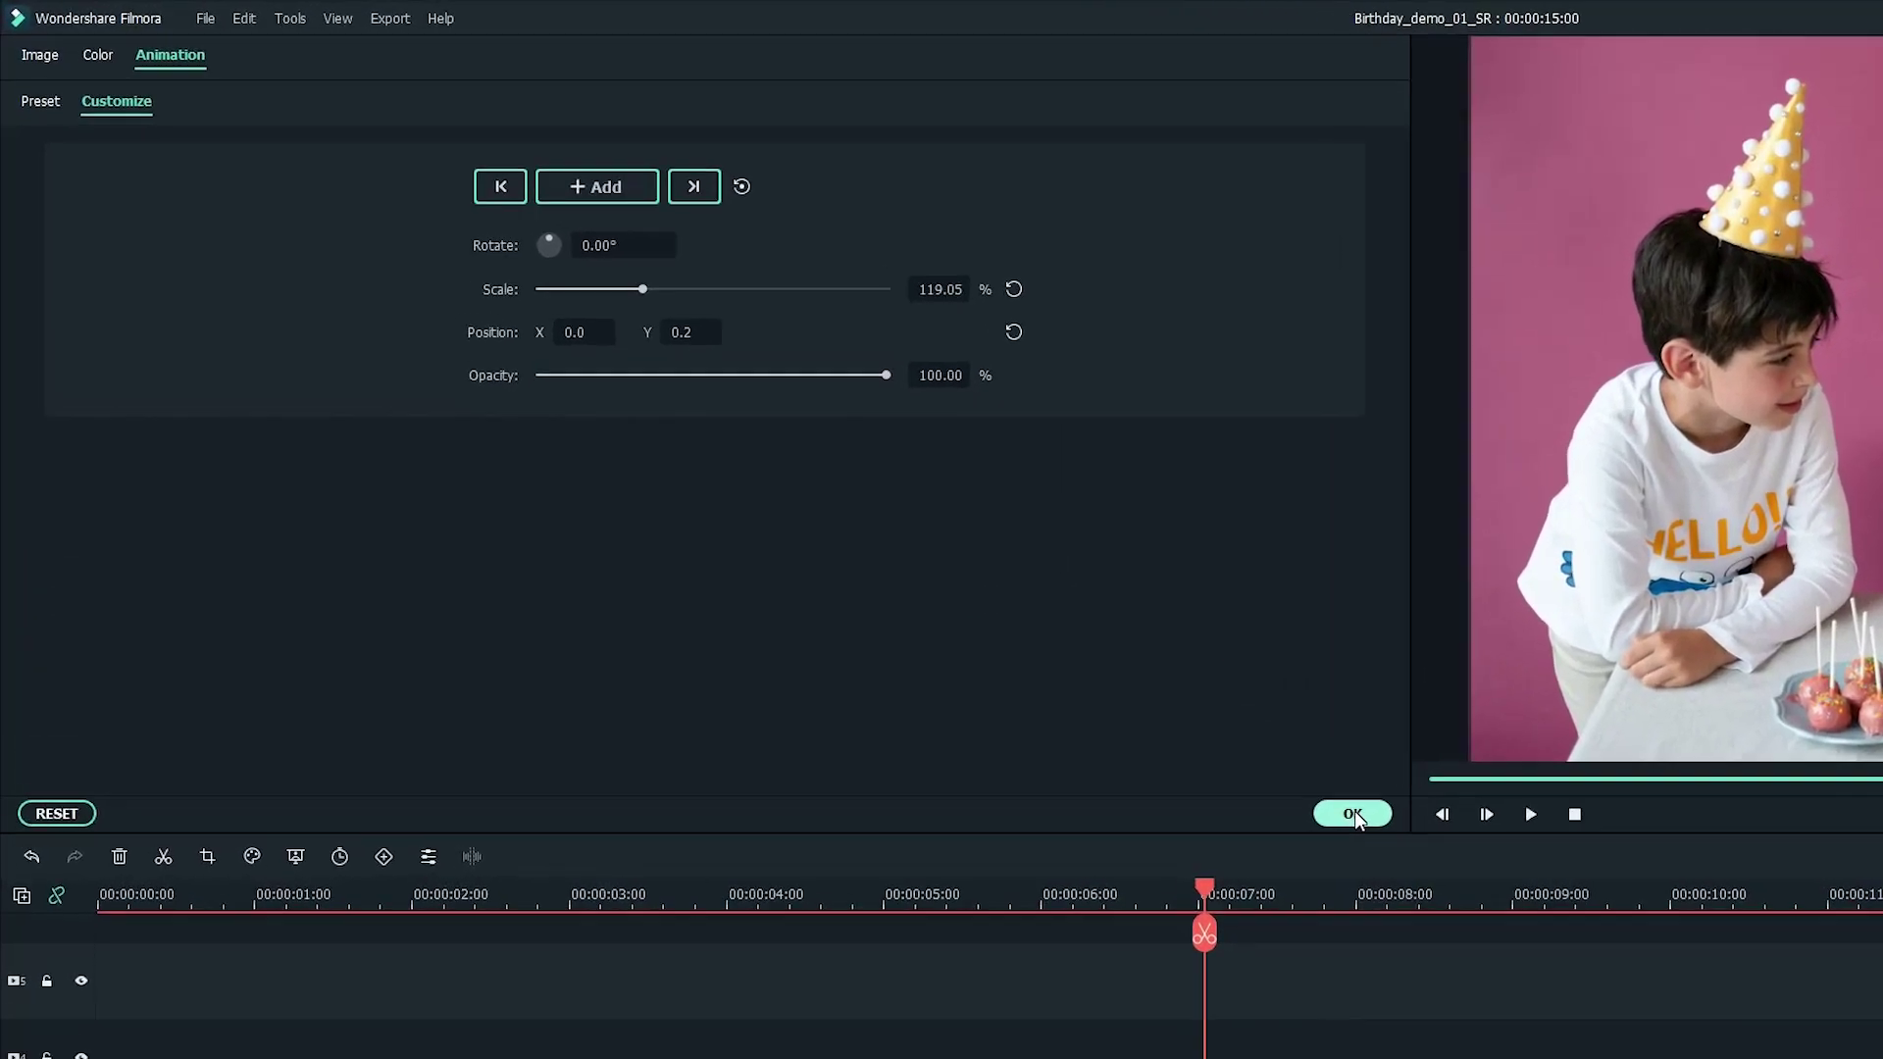
left_click(1015, 609)
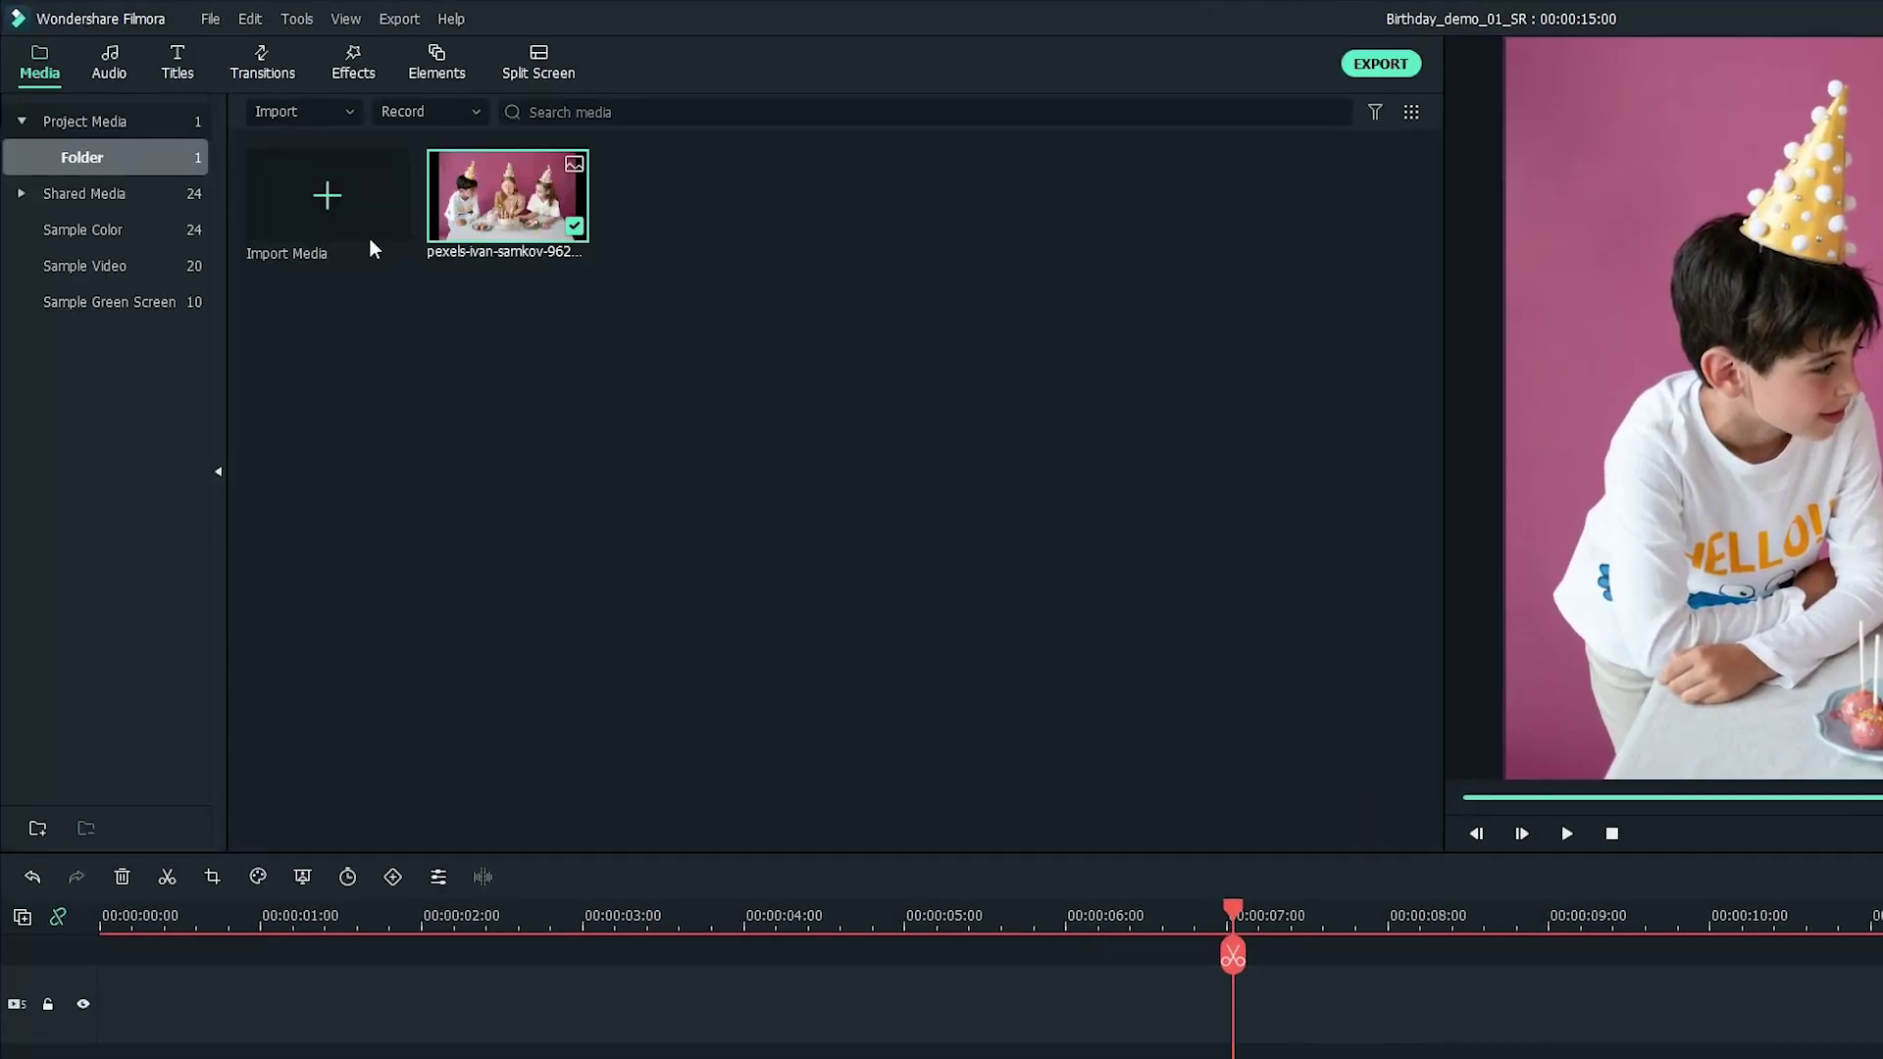
Insert a Birthday Celebration Pack balloon transition between the two titles and scrub to preview it.
left_click(262, 62)
left_click(464, 112)
type("birthd")
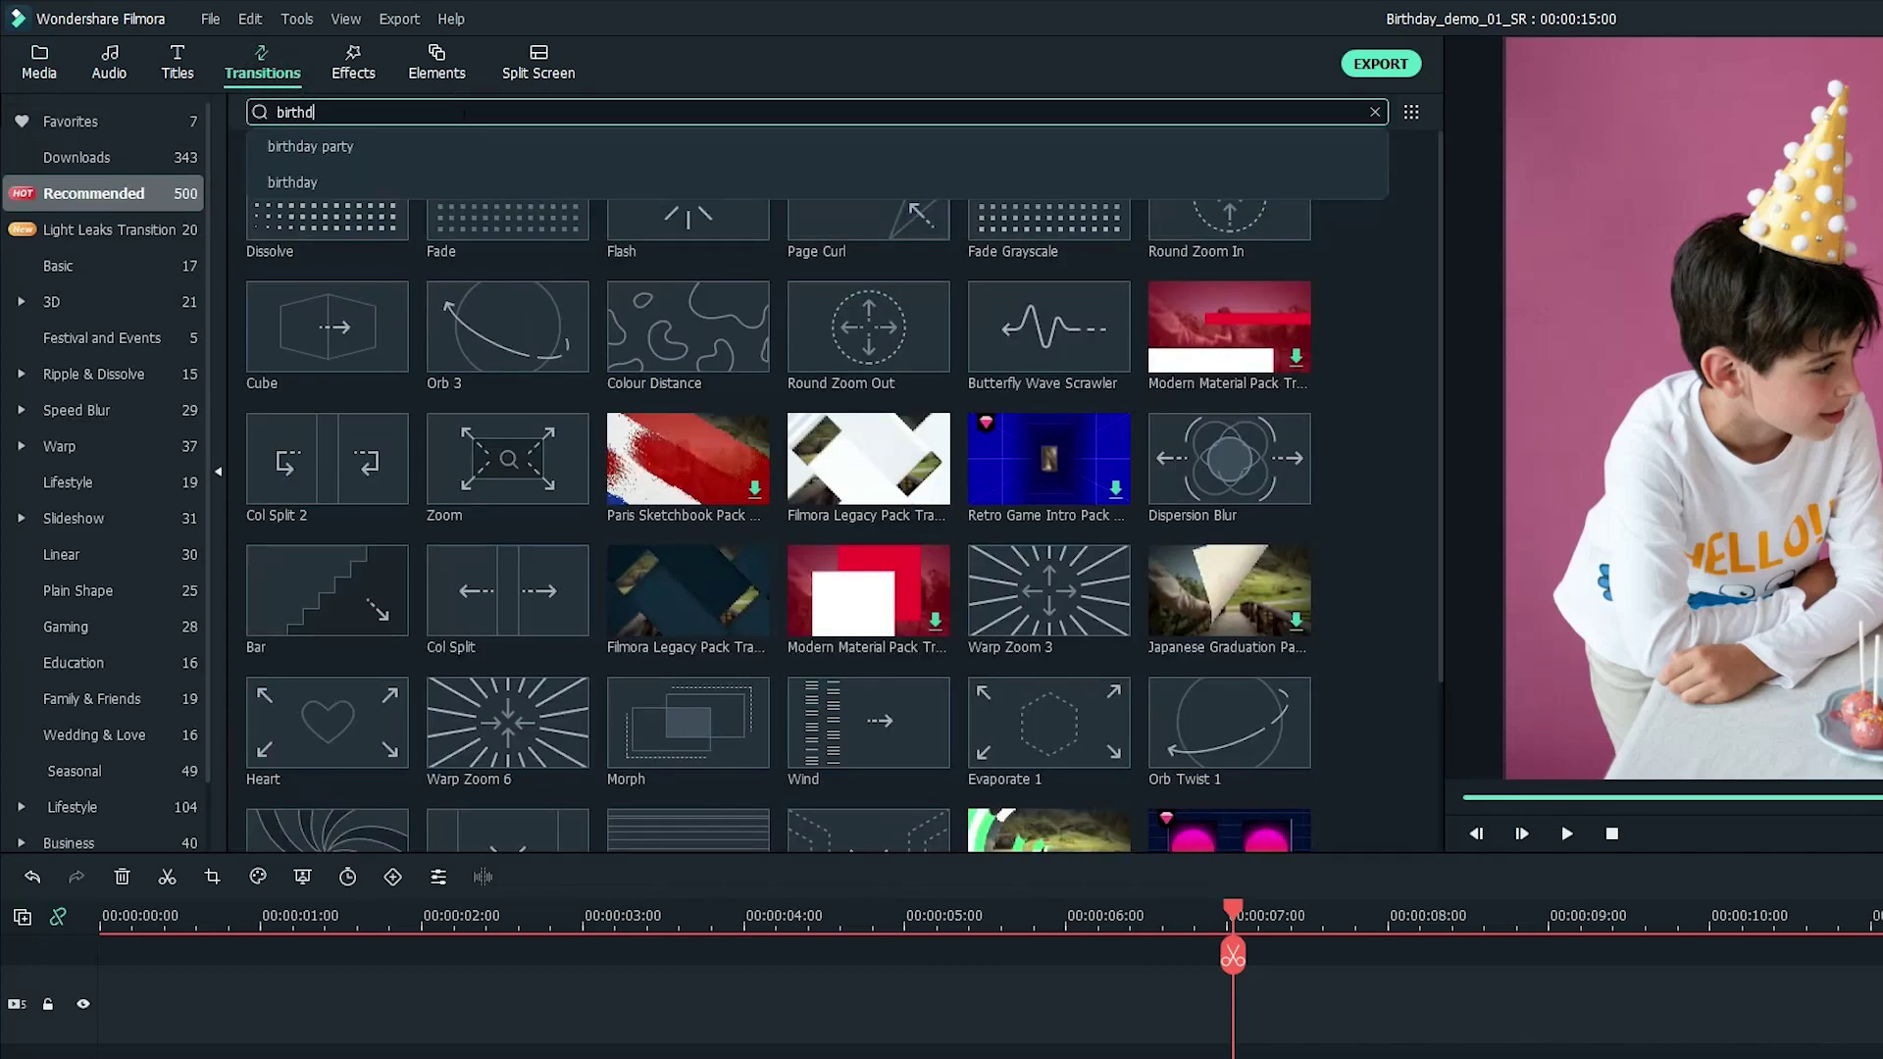
type("ay")
key("Return")
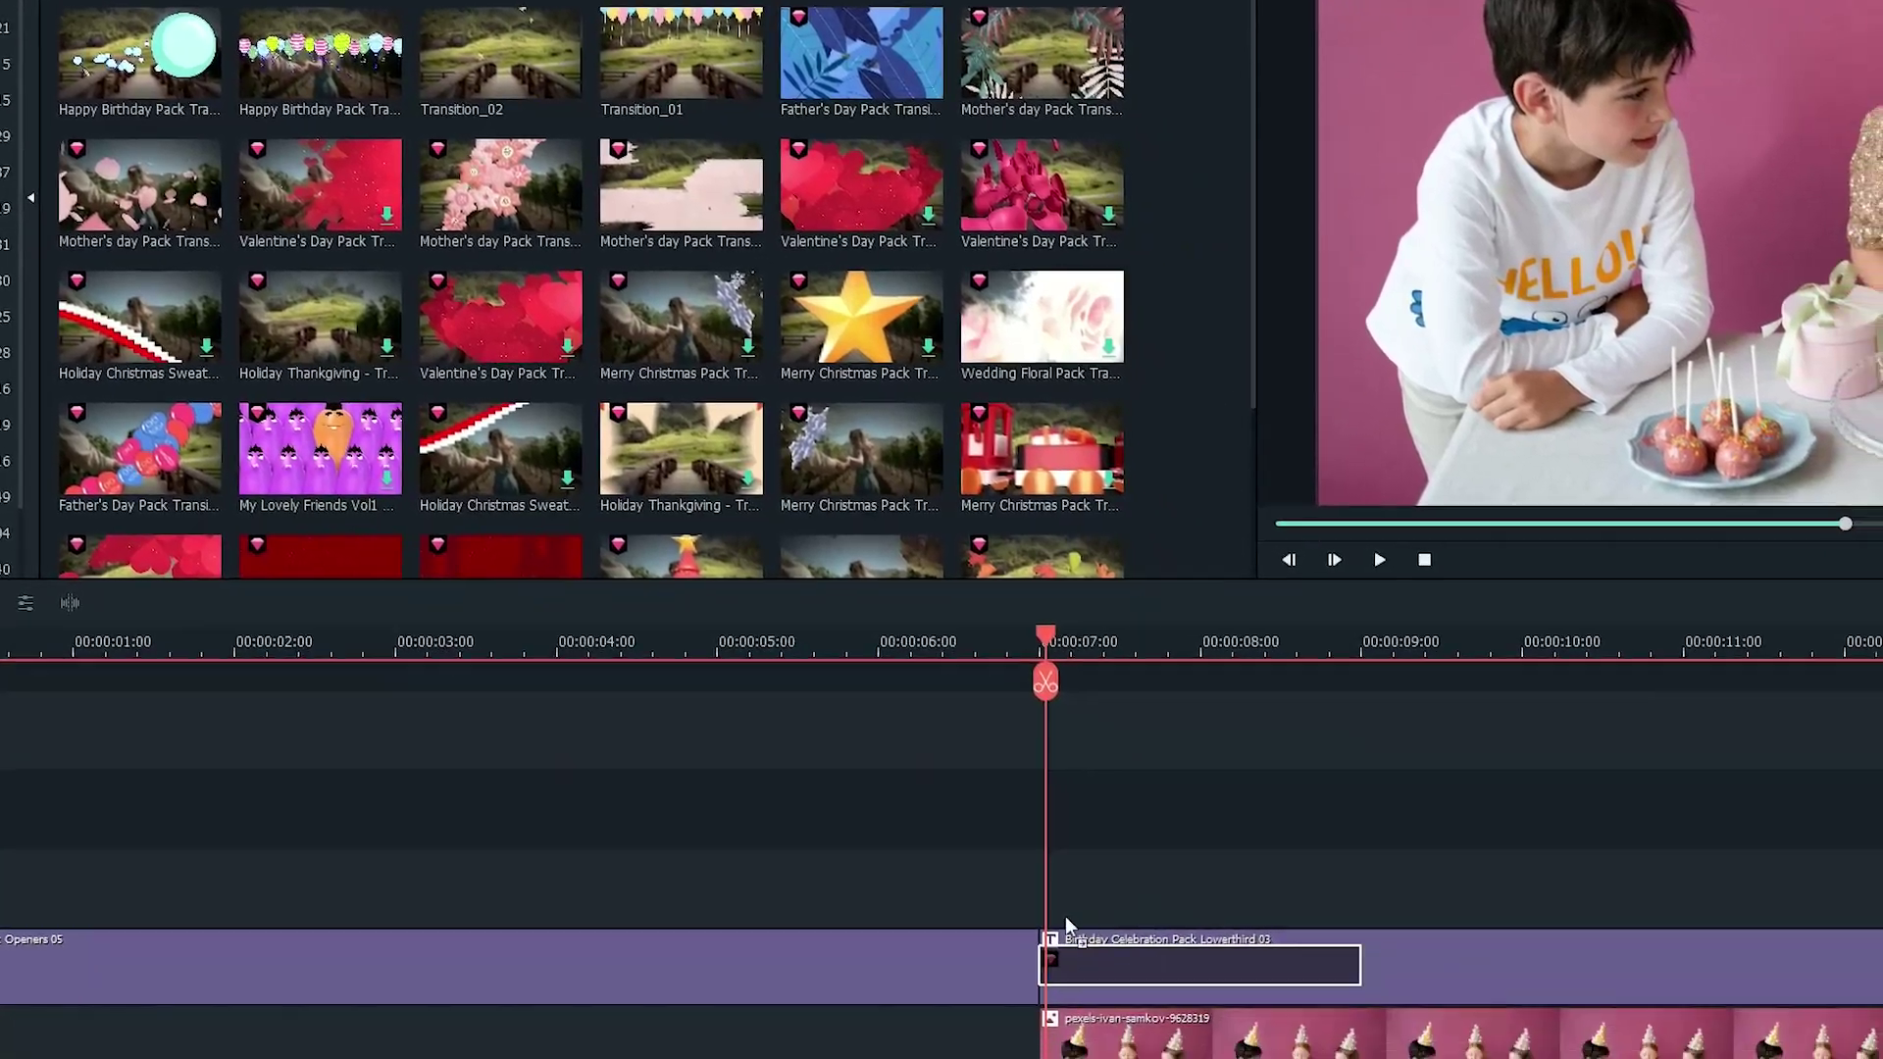
left_click_drag(1065, 916, 940, 824)
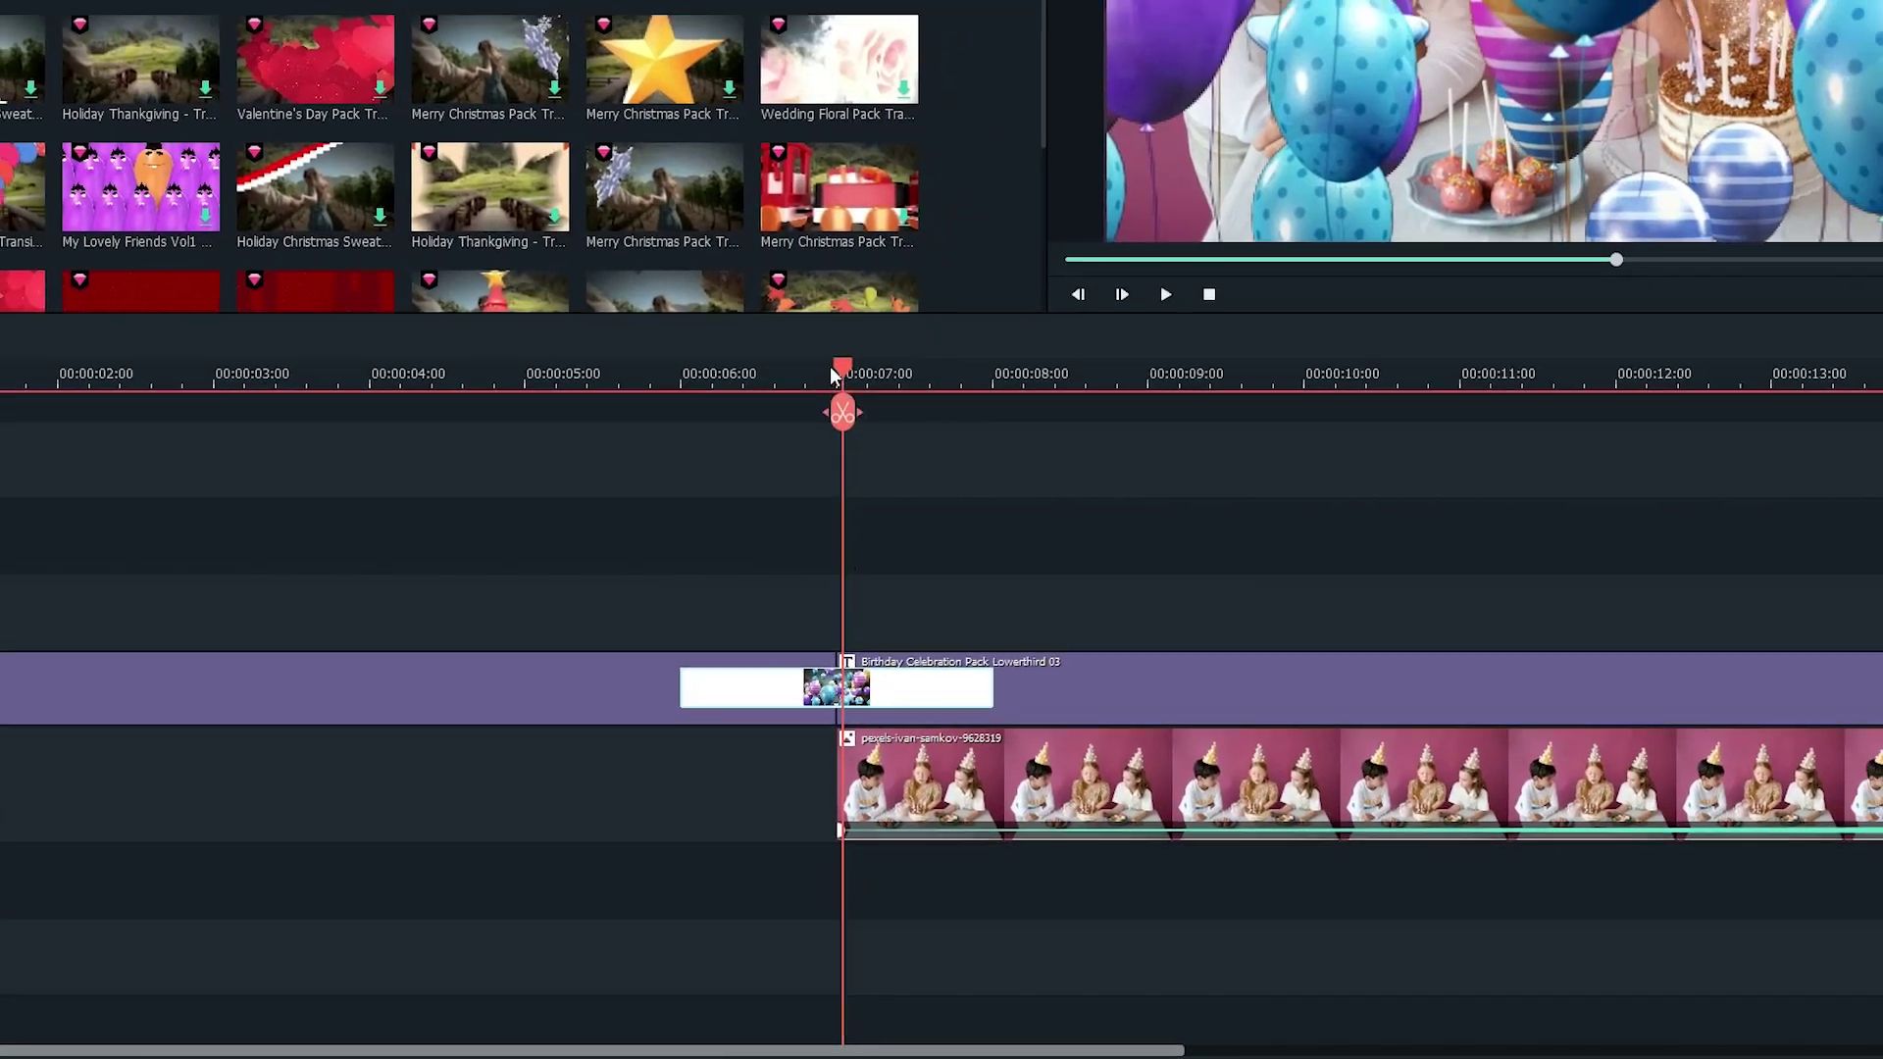
left_click_drag(847, 393, 765, 382)
left_click_drag(750, 616, 391, 640)
Change the opener title's text from HEROES OPENERS to HAPPY BIRTHDAY.
left_click(433, 810)
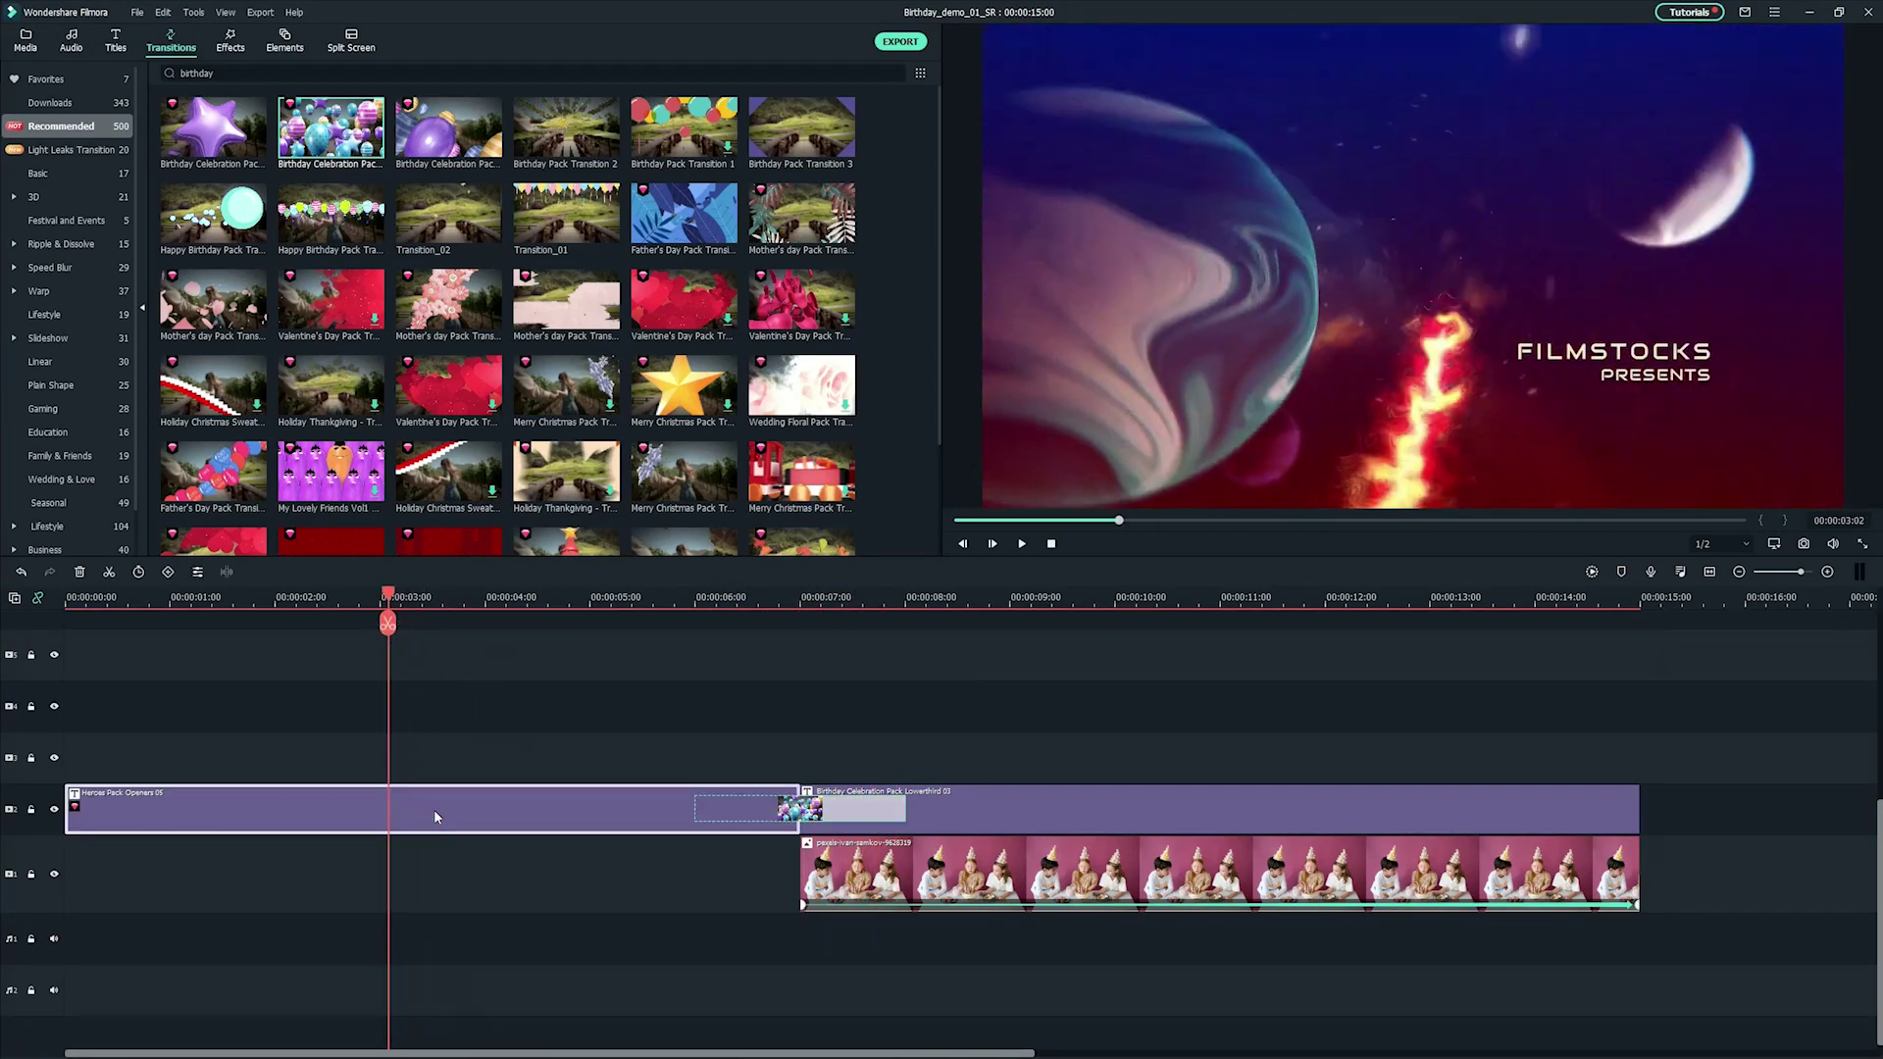
double_click(434, 809)
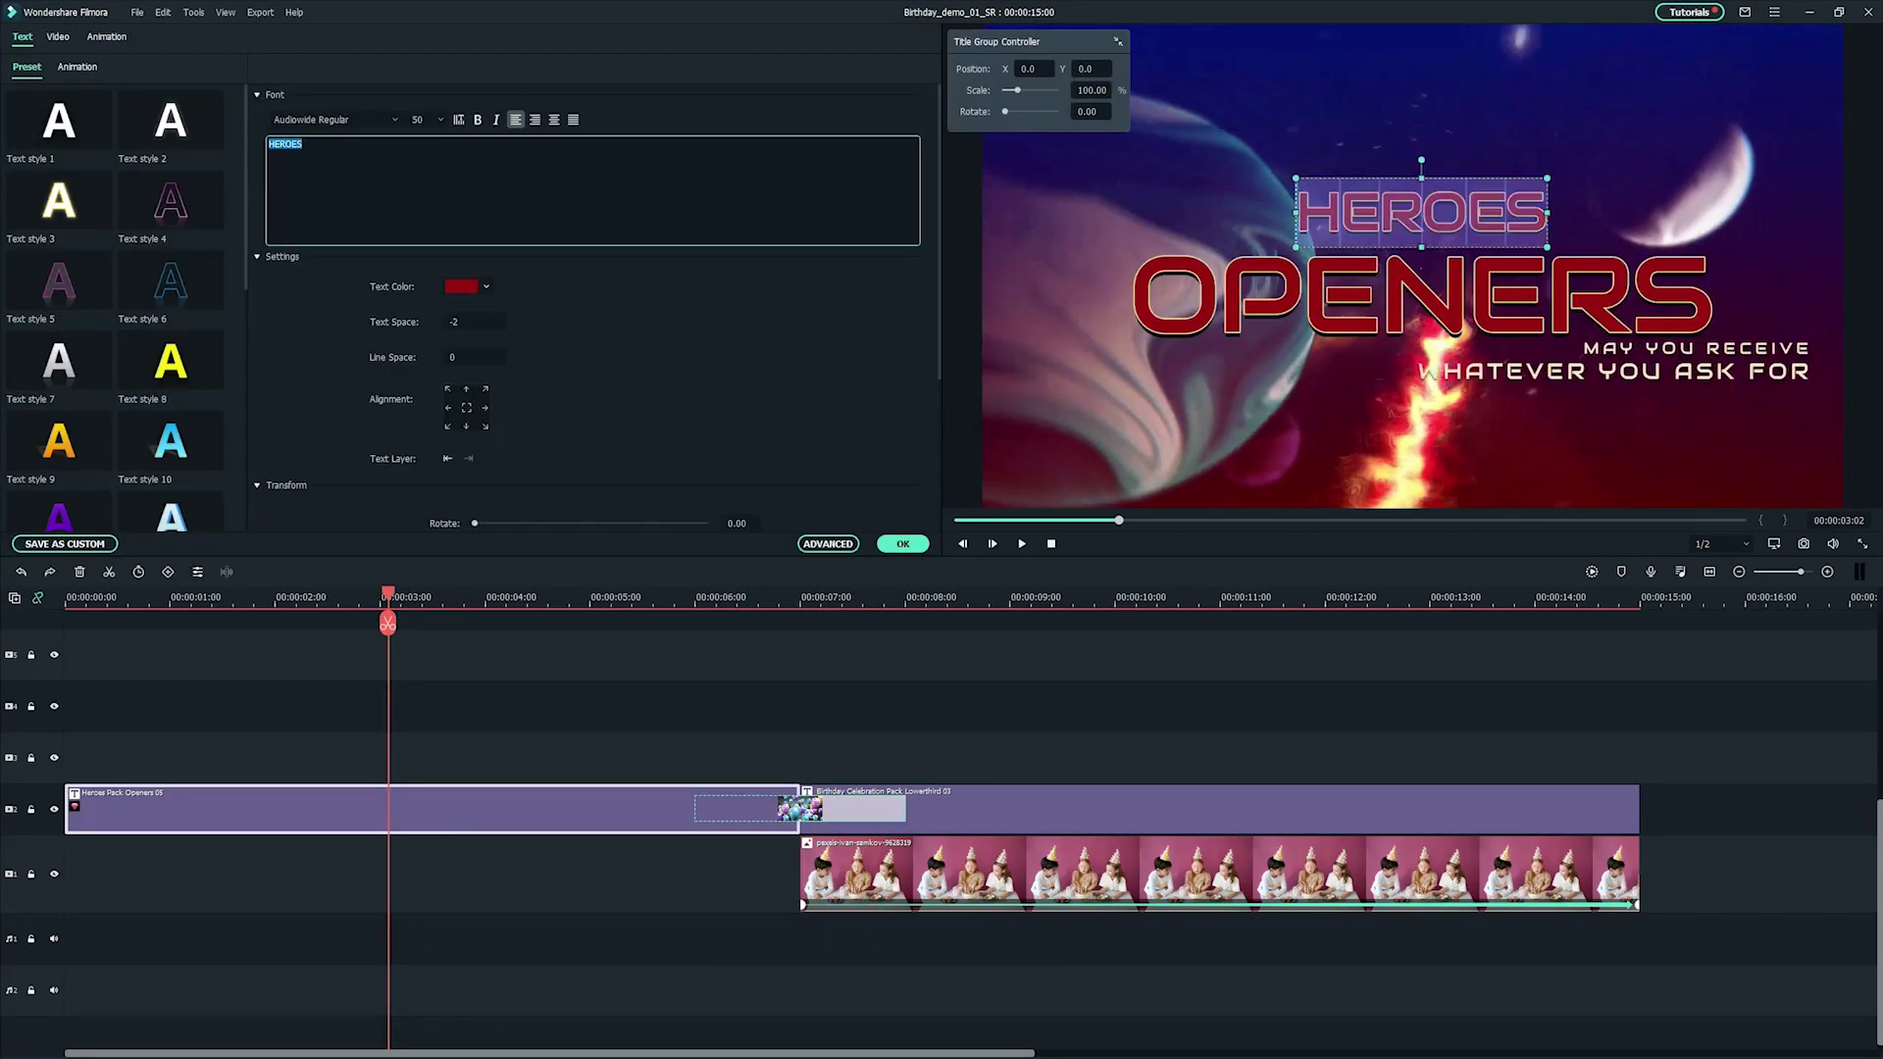
type("HAPP")
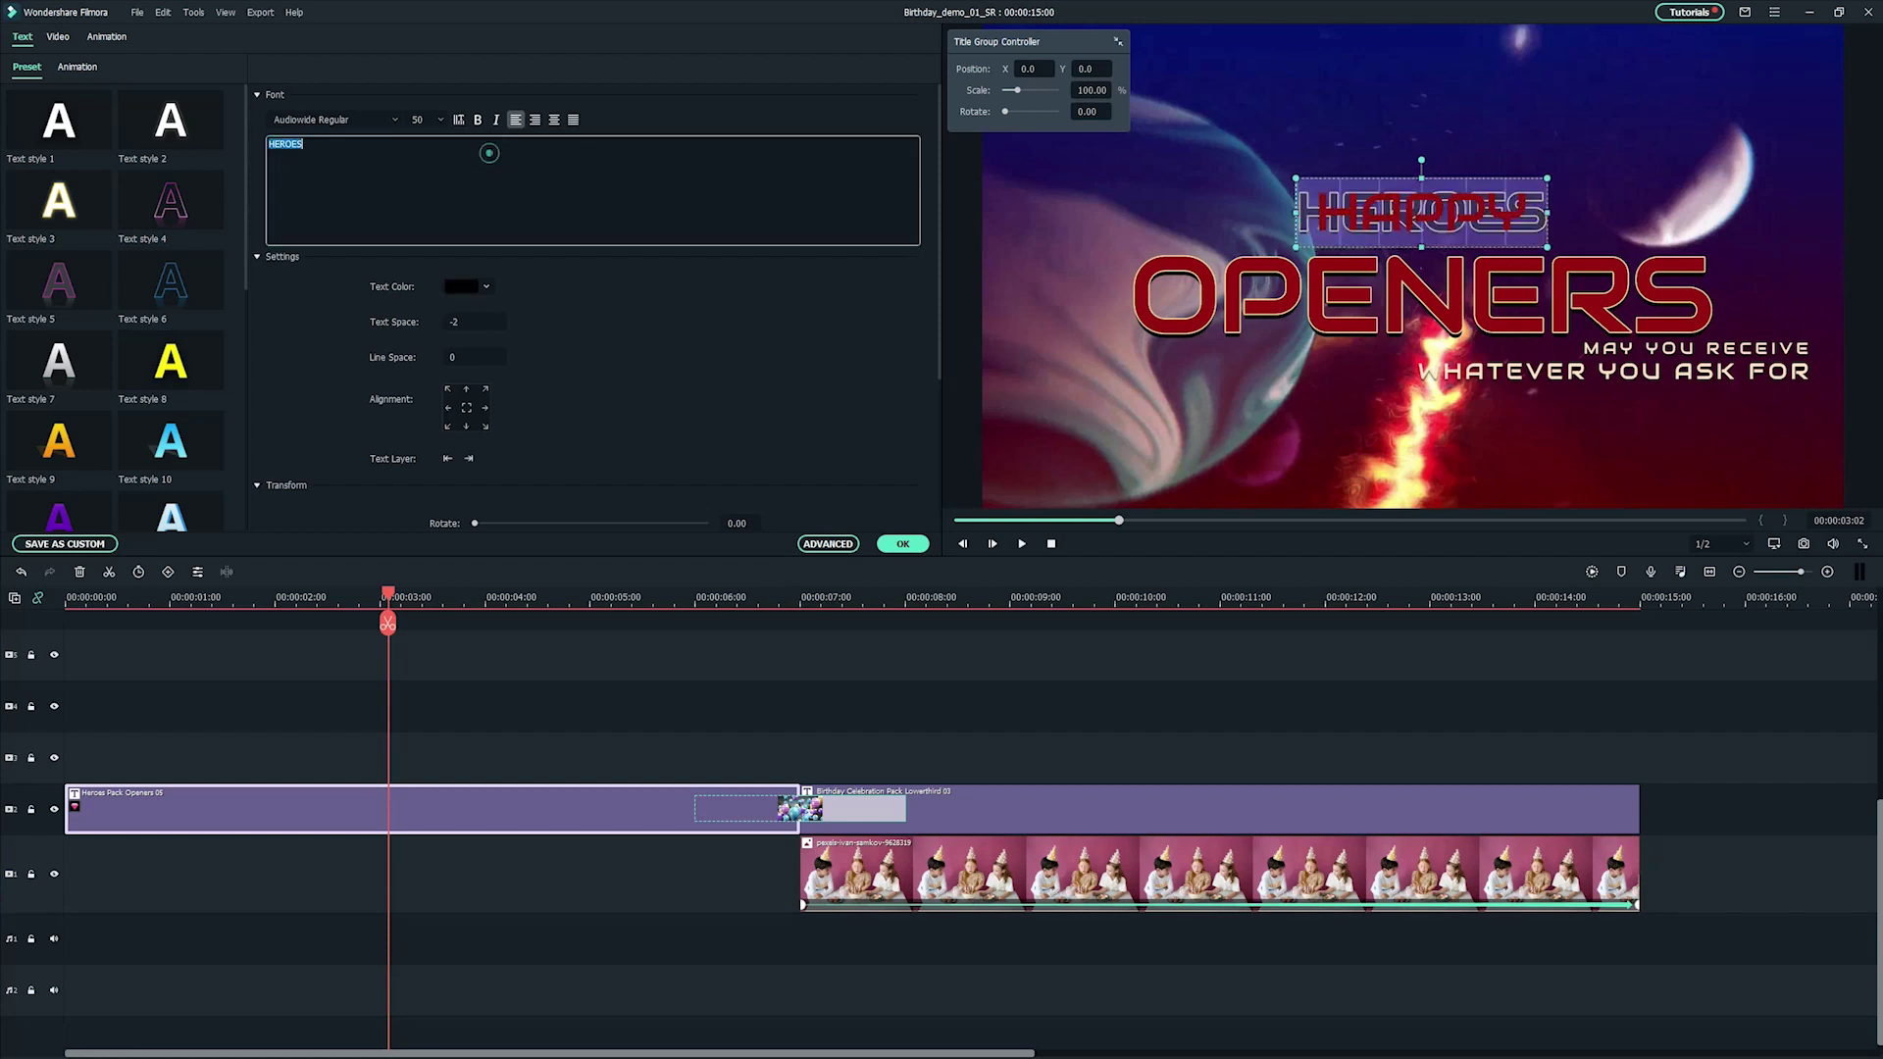
type("Y")
key("Tab")
type("BIRTHDAY")
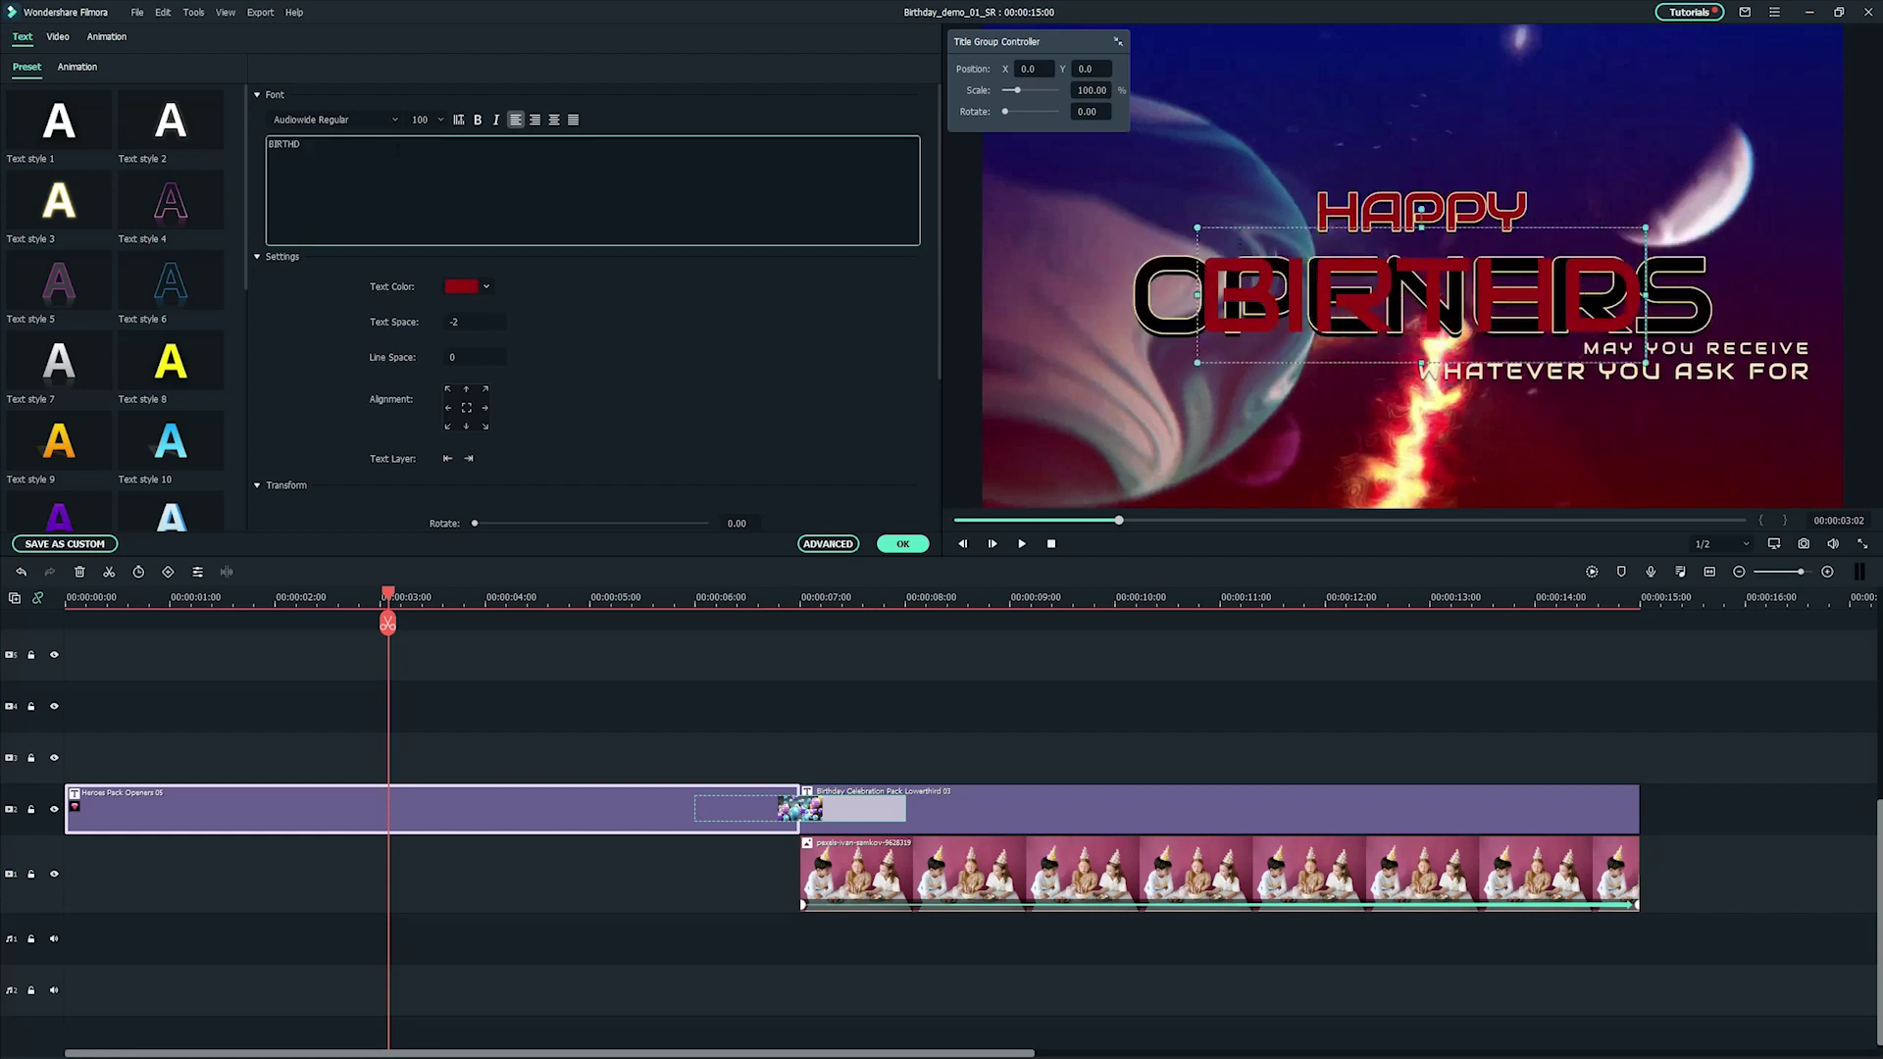
left_click(1299, 251)
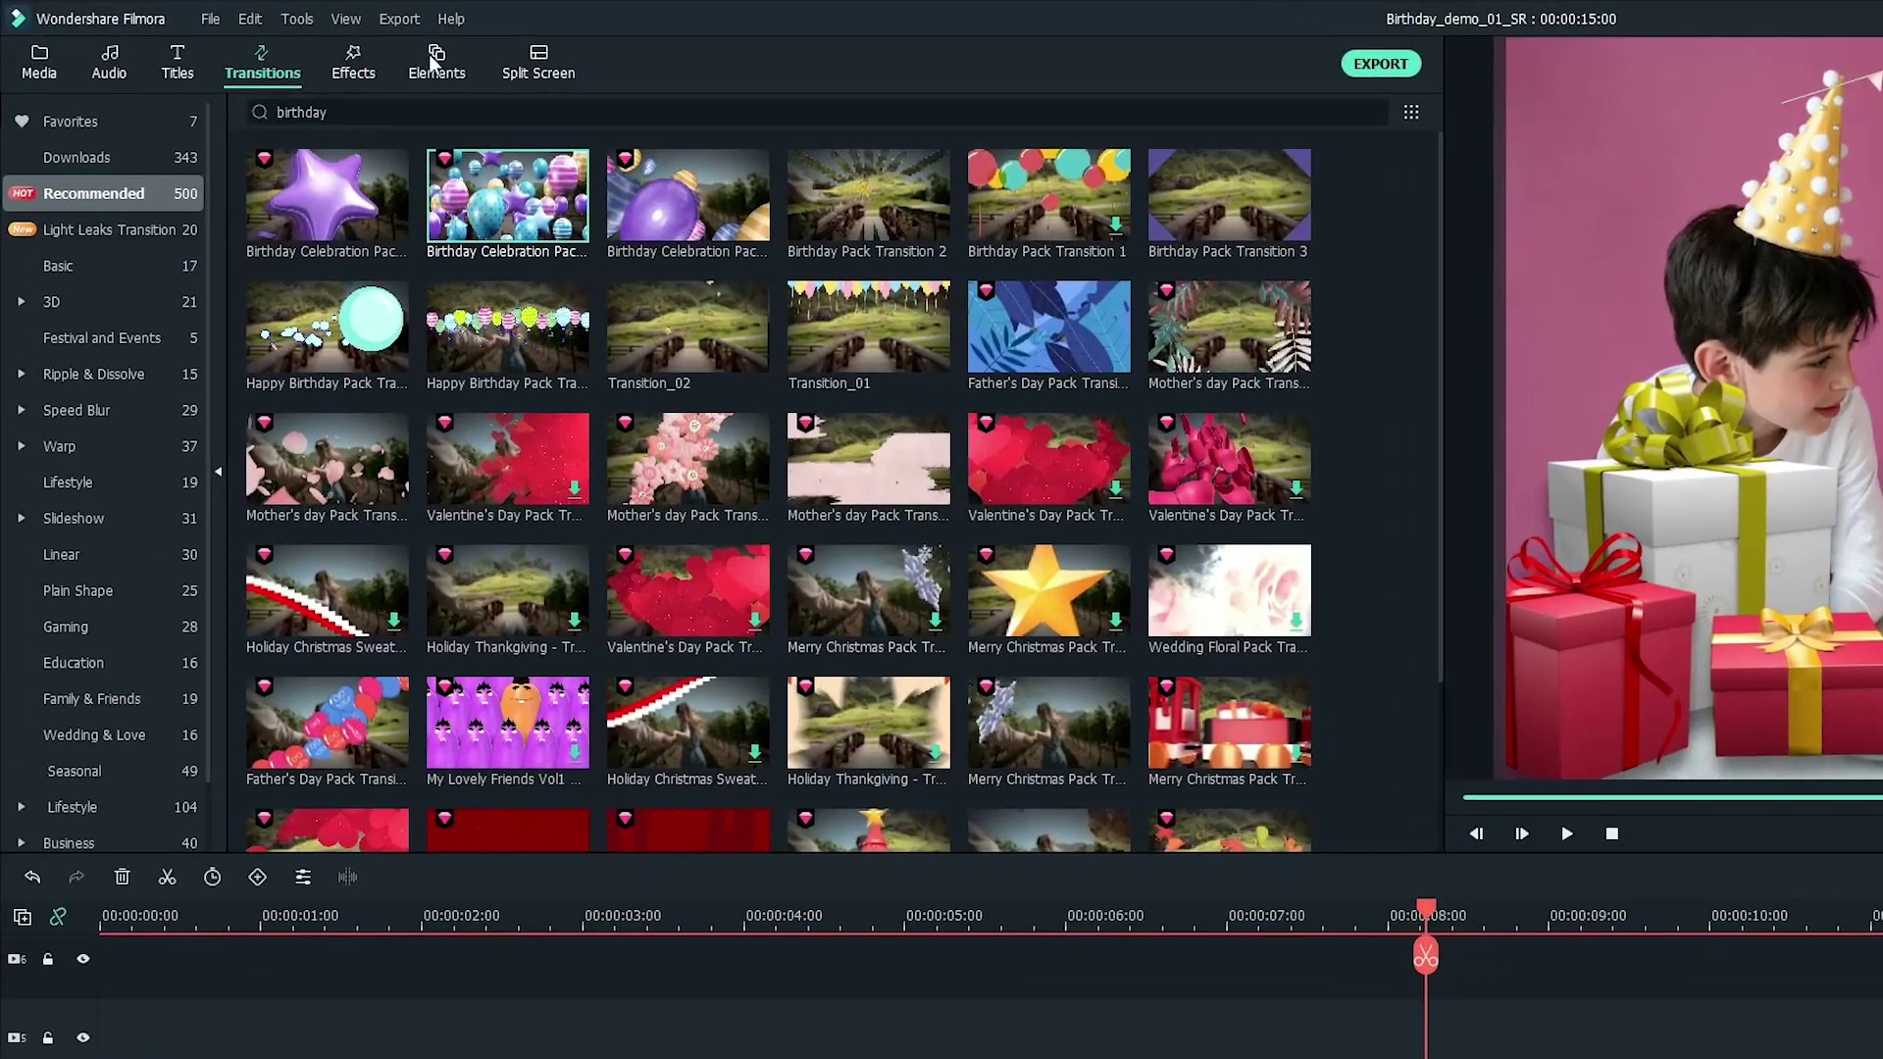
Search the Elements library for 'birthd' and scroll down to the Birthday Sticker Pack.
left_click(414, 53)
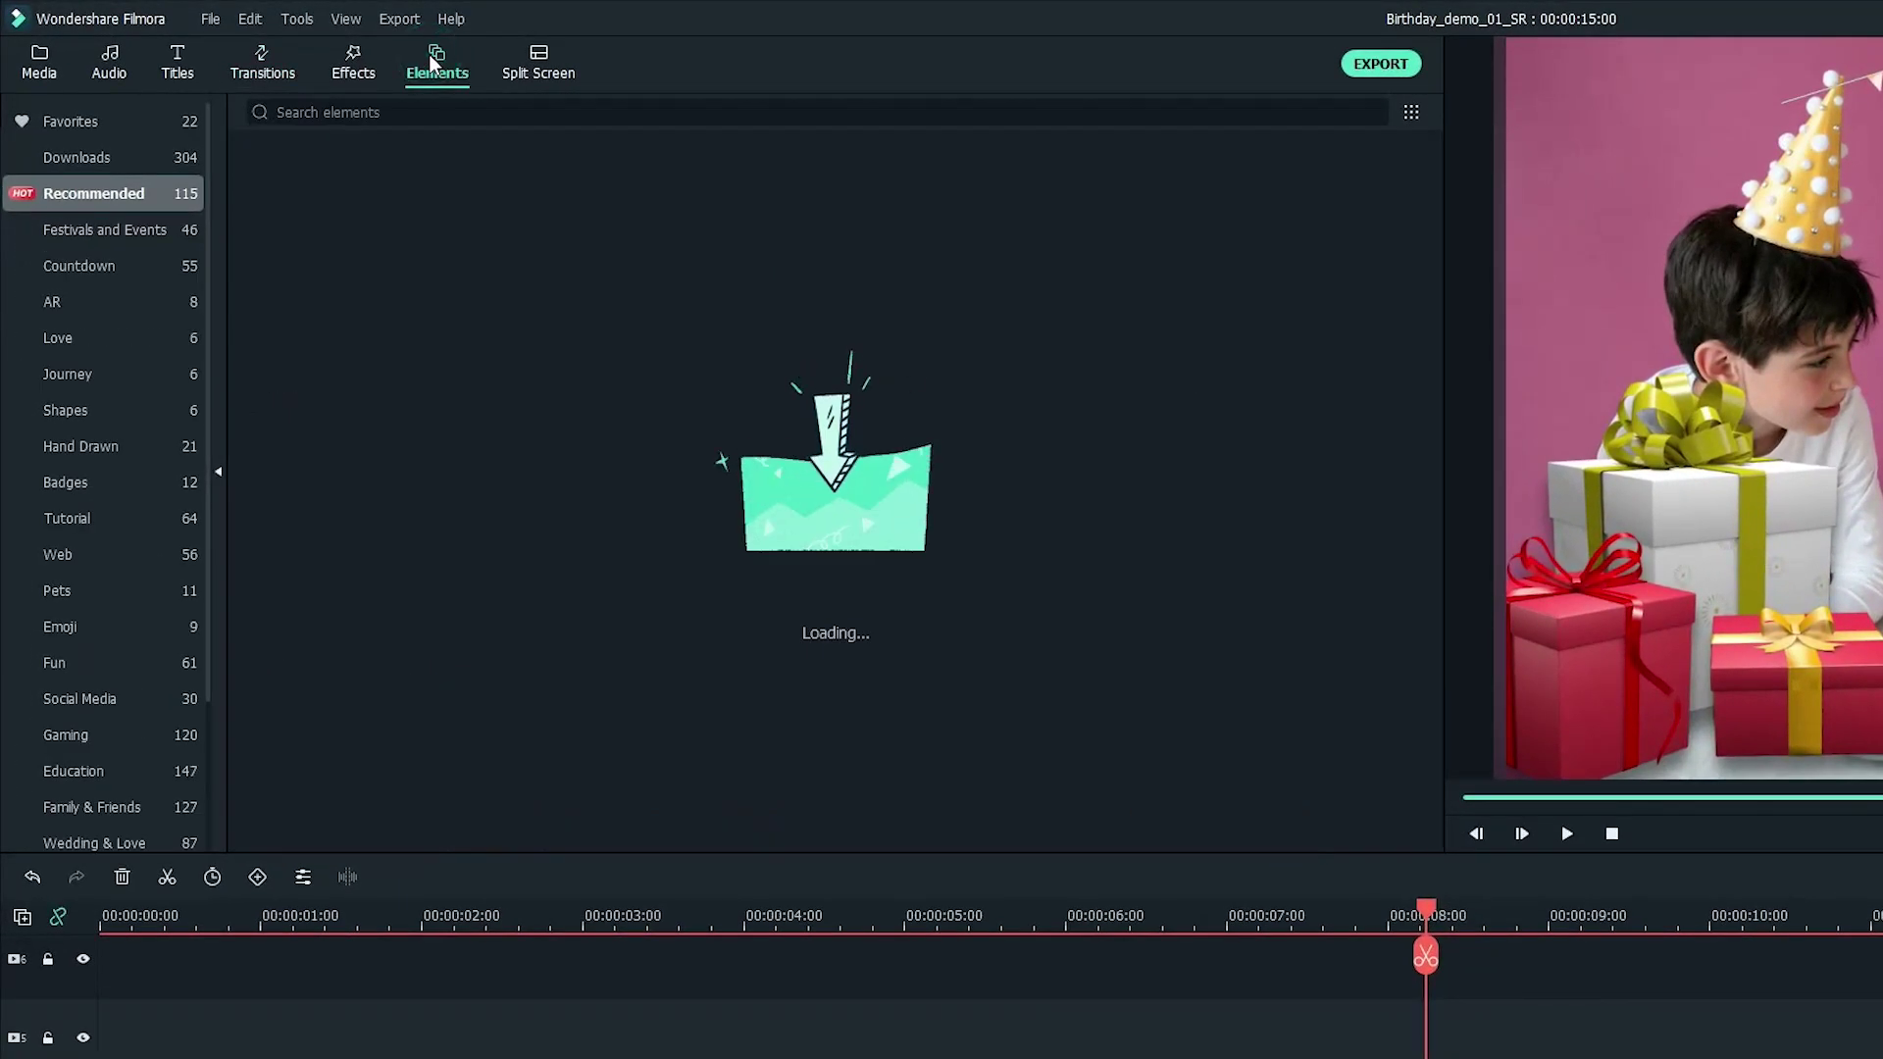
left_click(422, 114)
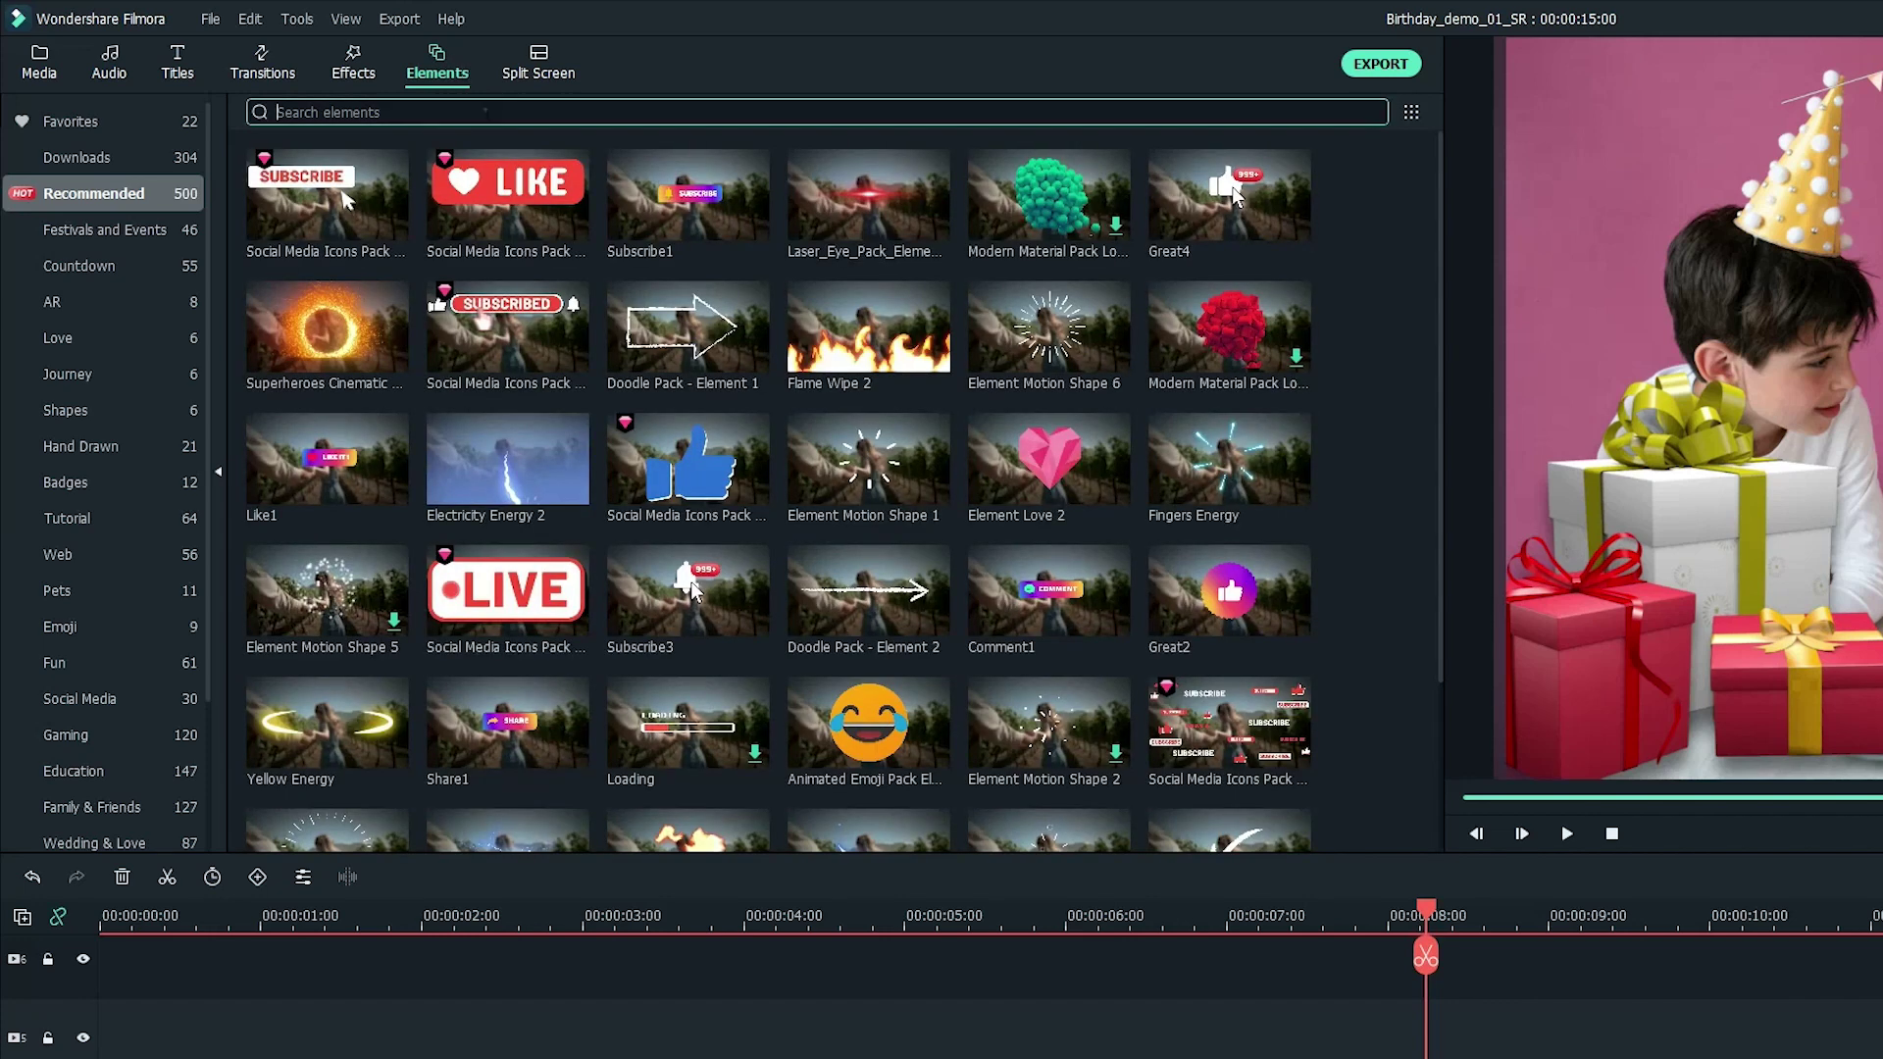
type("b")
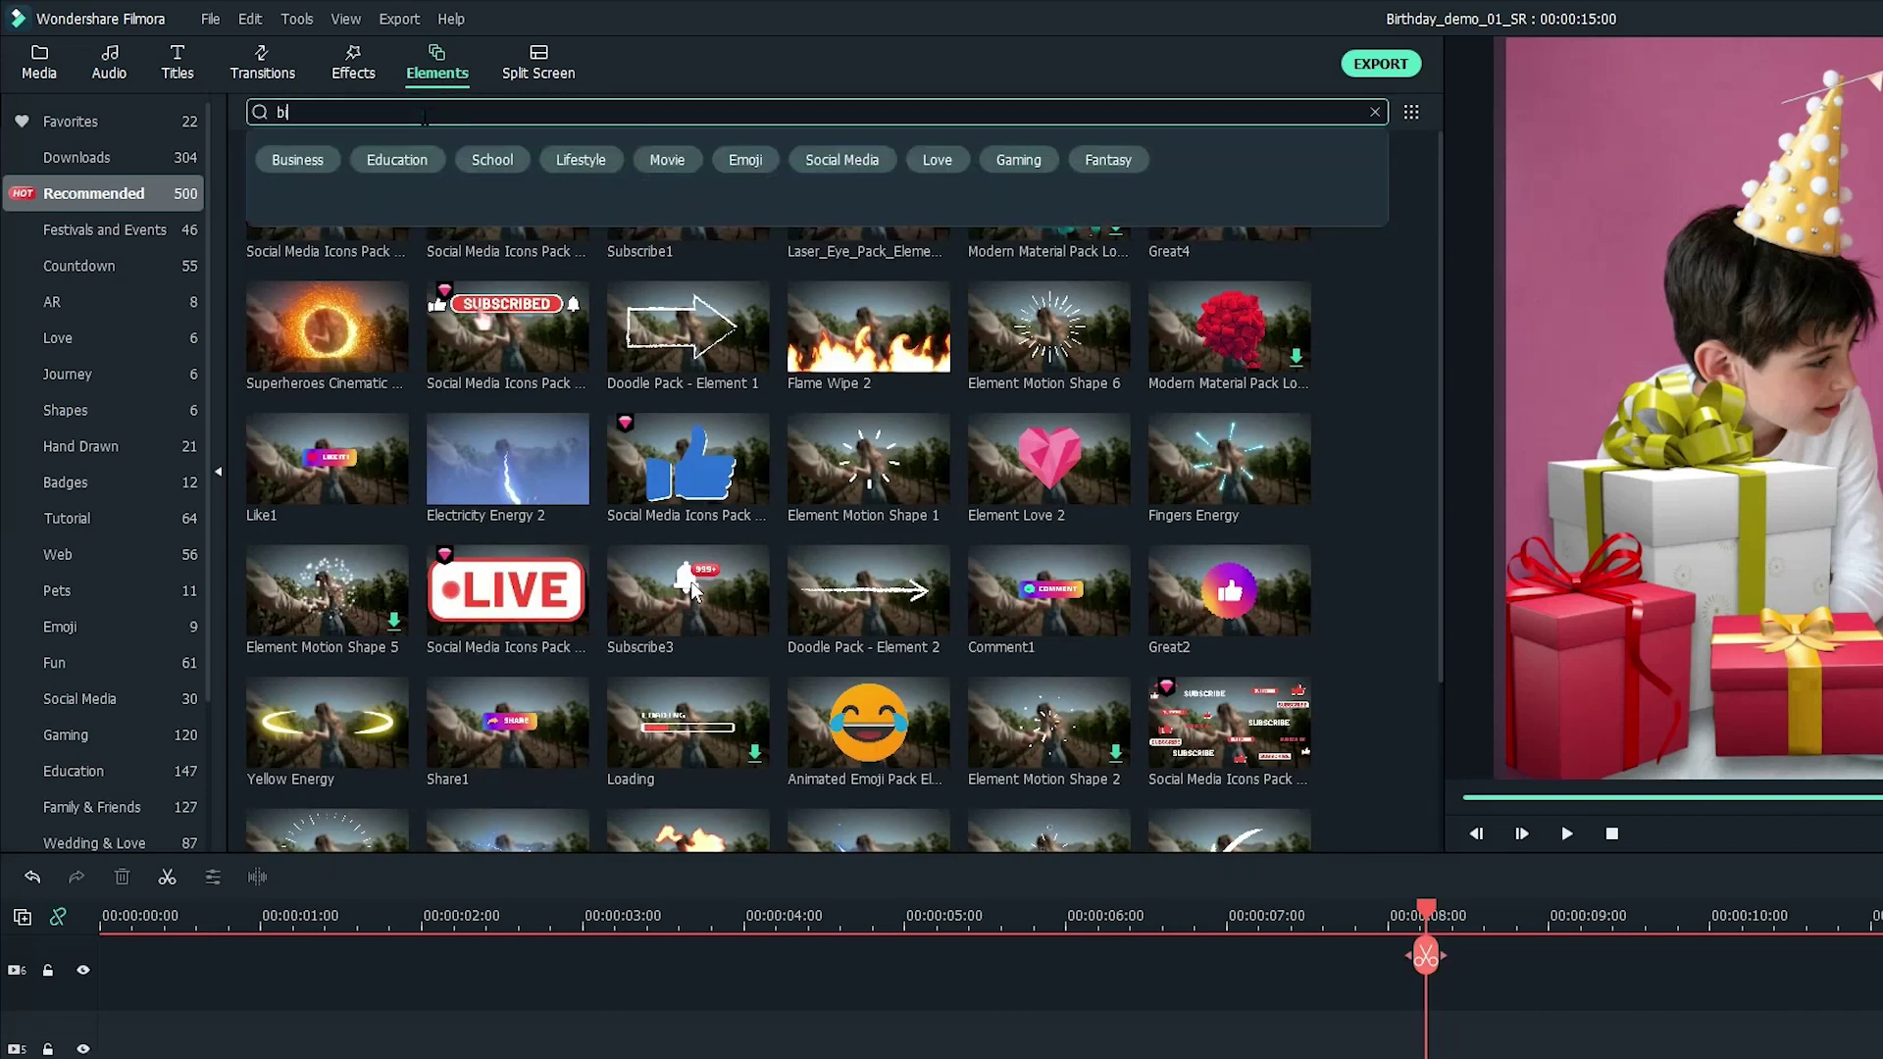
type("irthday")
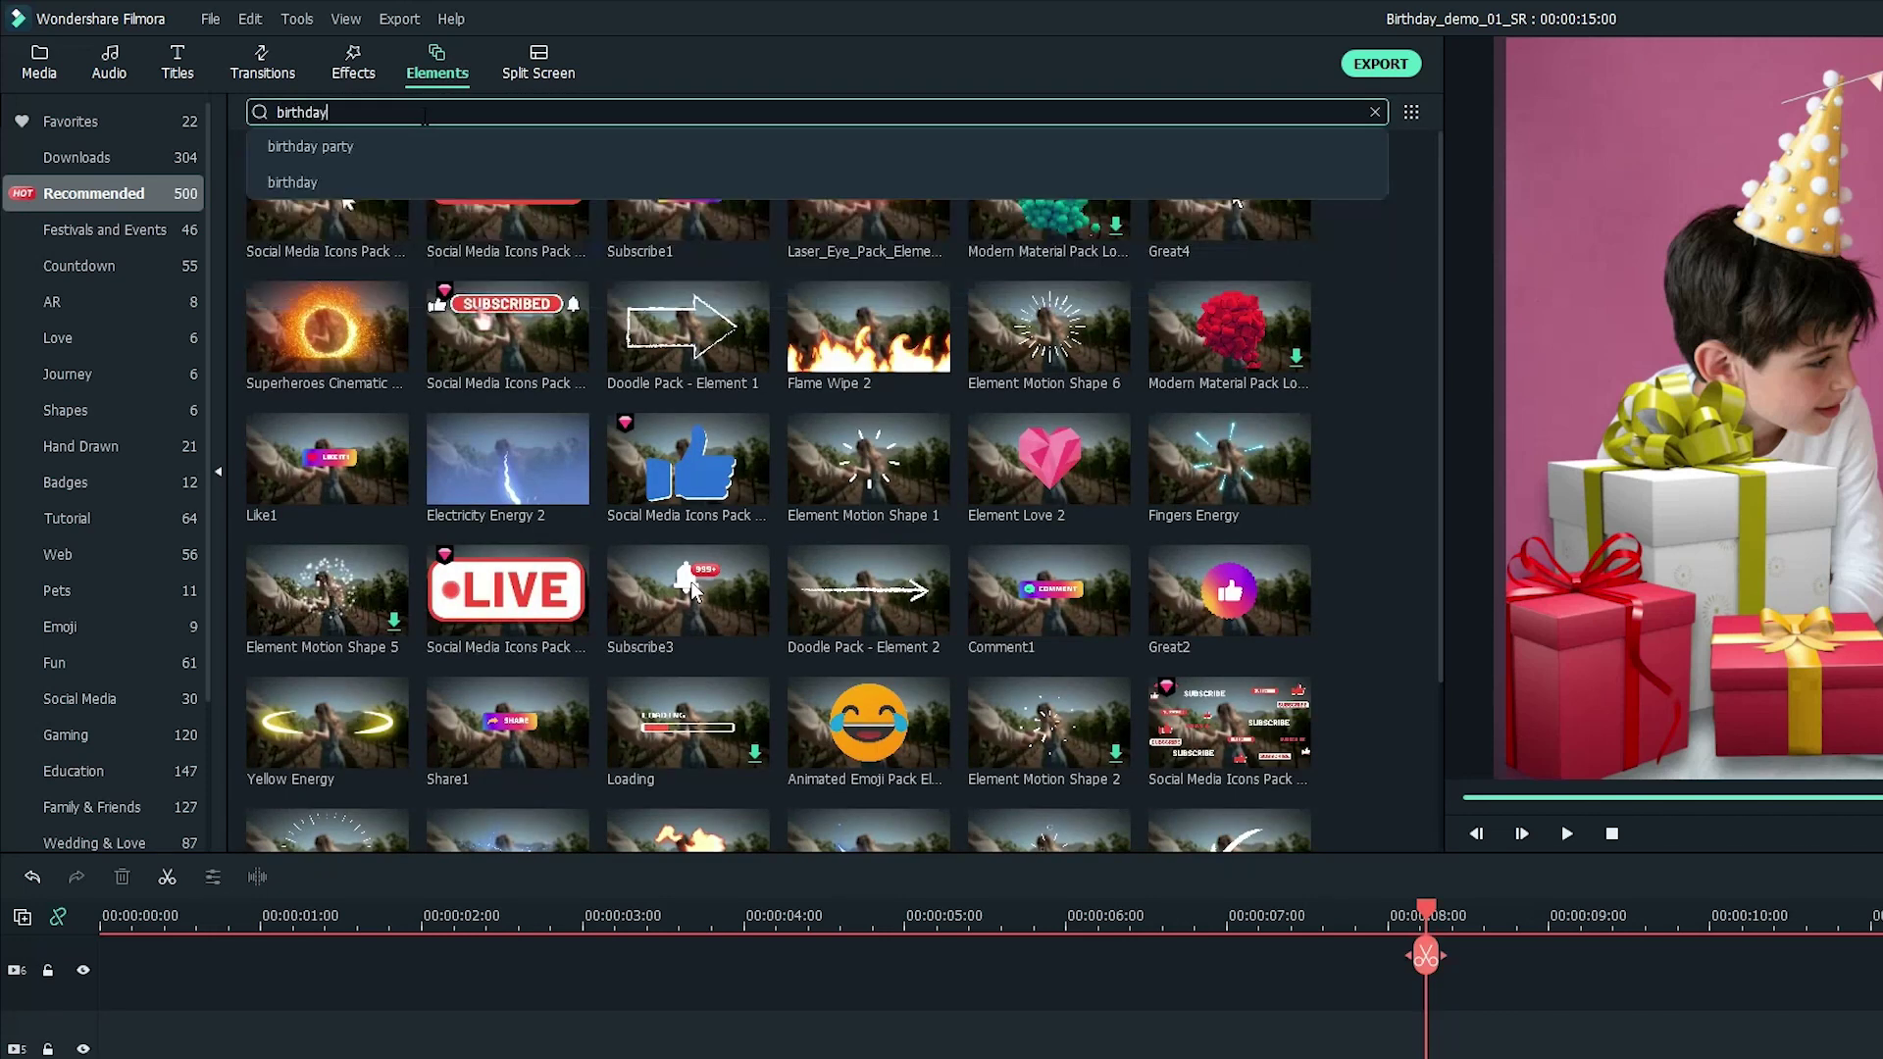
key("Return")
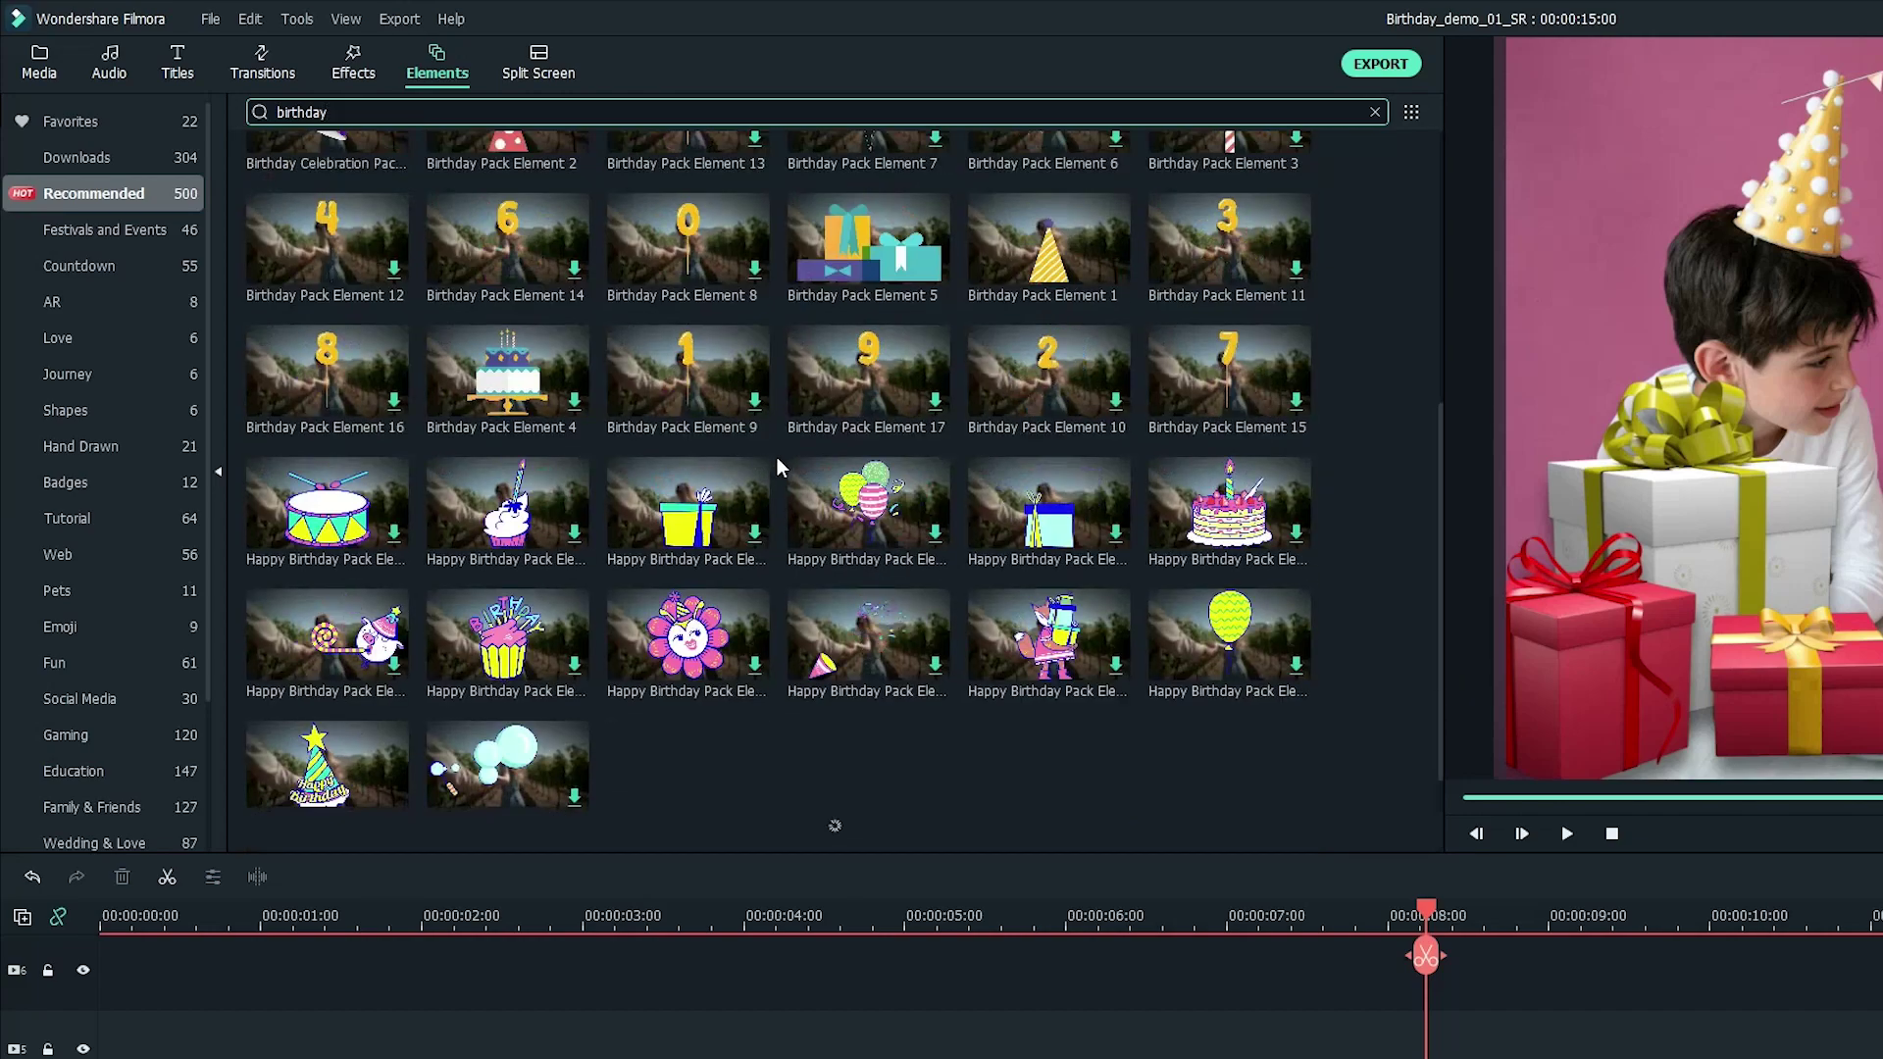
scroll(777, 463, "down", 10)
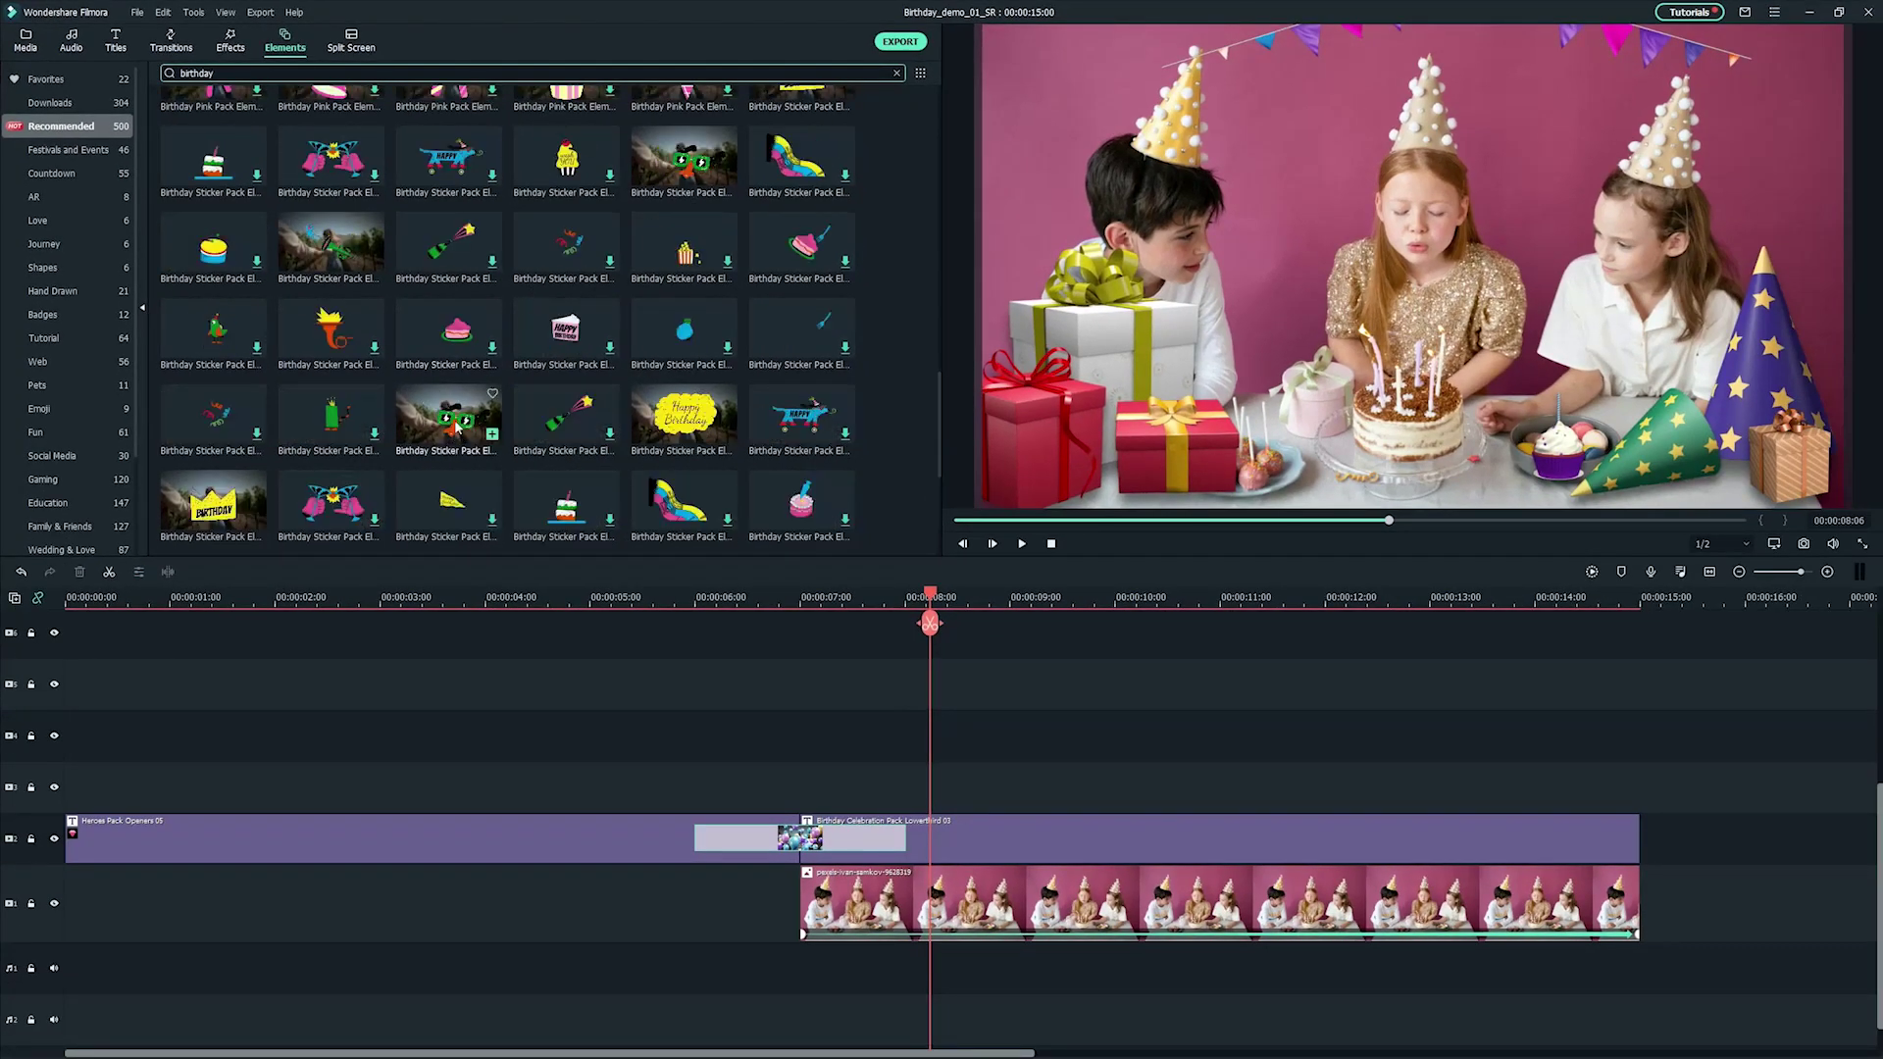
Add the green glasses sticker at 21% scale onto the right-hand girl's face.
left_click_drag(448, 417, 940, 784)
key("space")
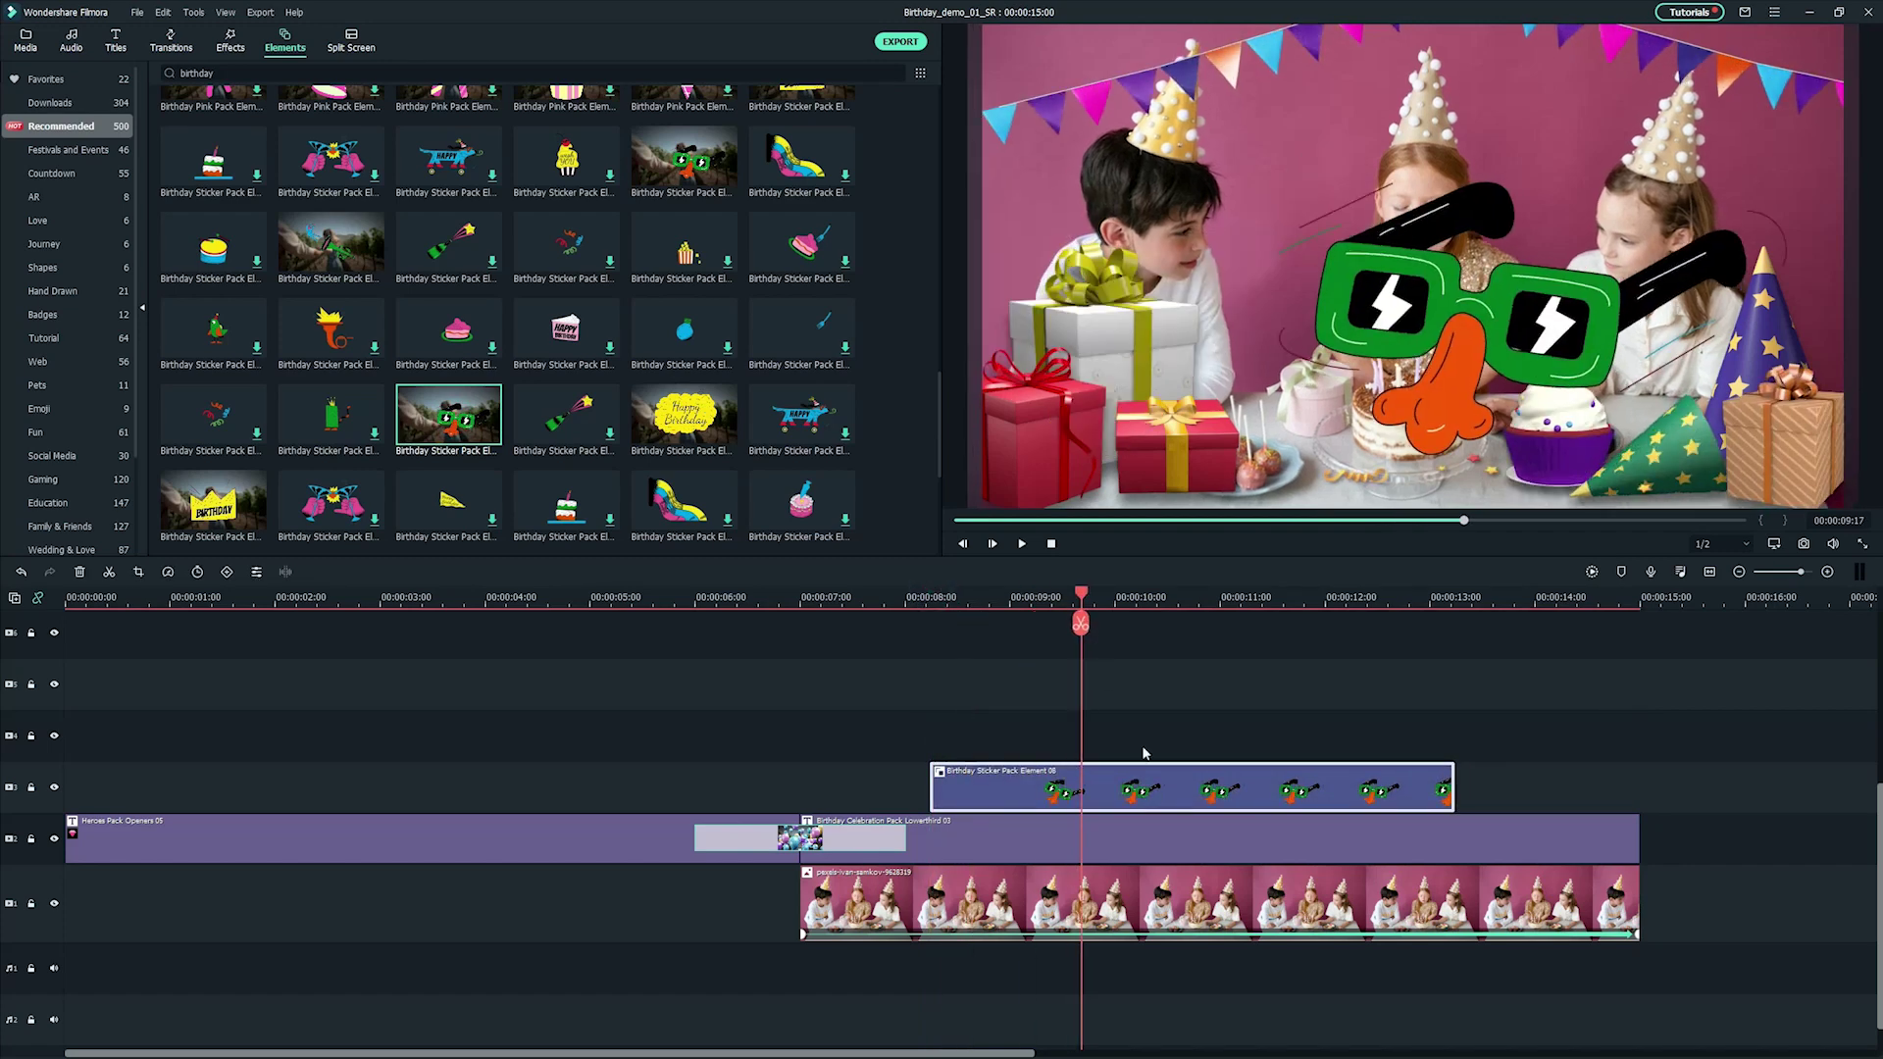
double_click(1160, 792)
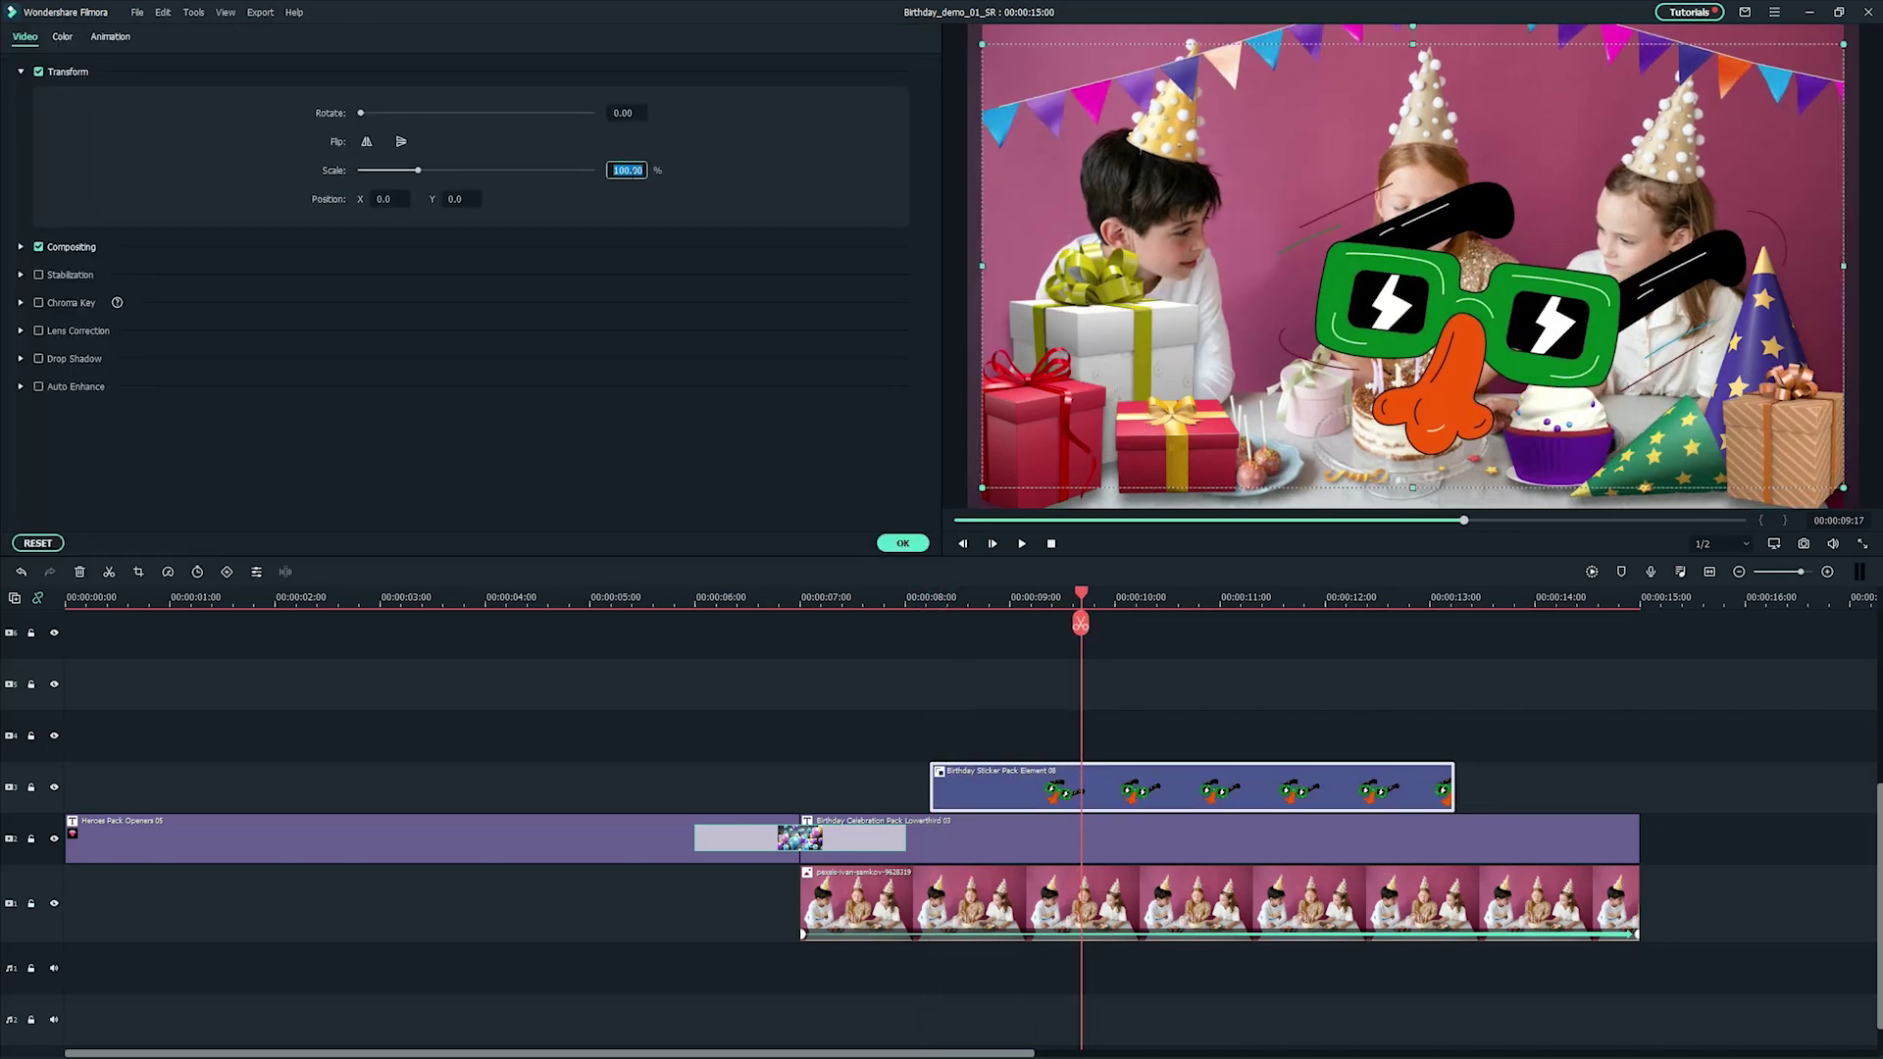
type("21")
key("Return")
left_click_drag(1439, 291, 1619, 247)
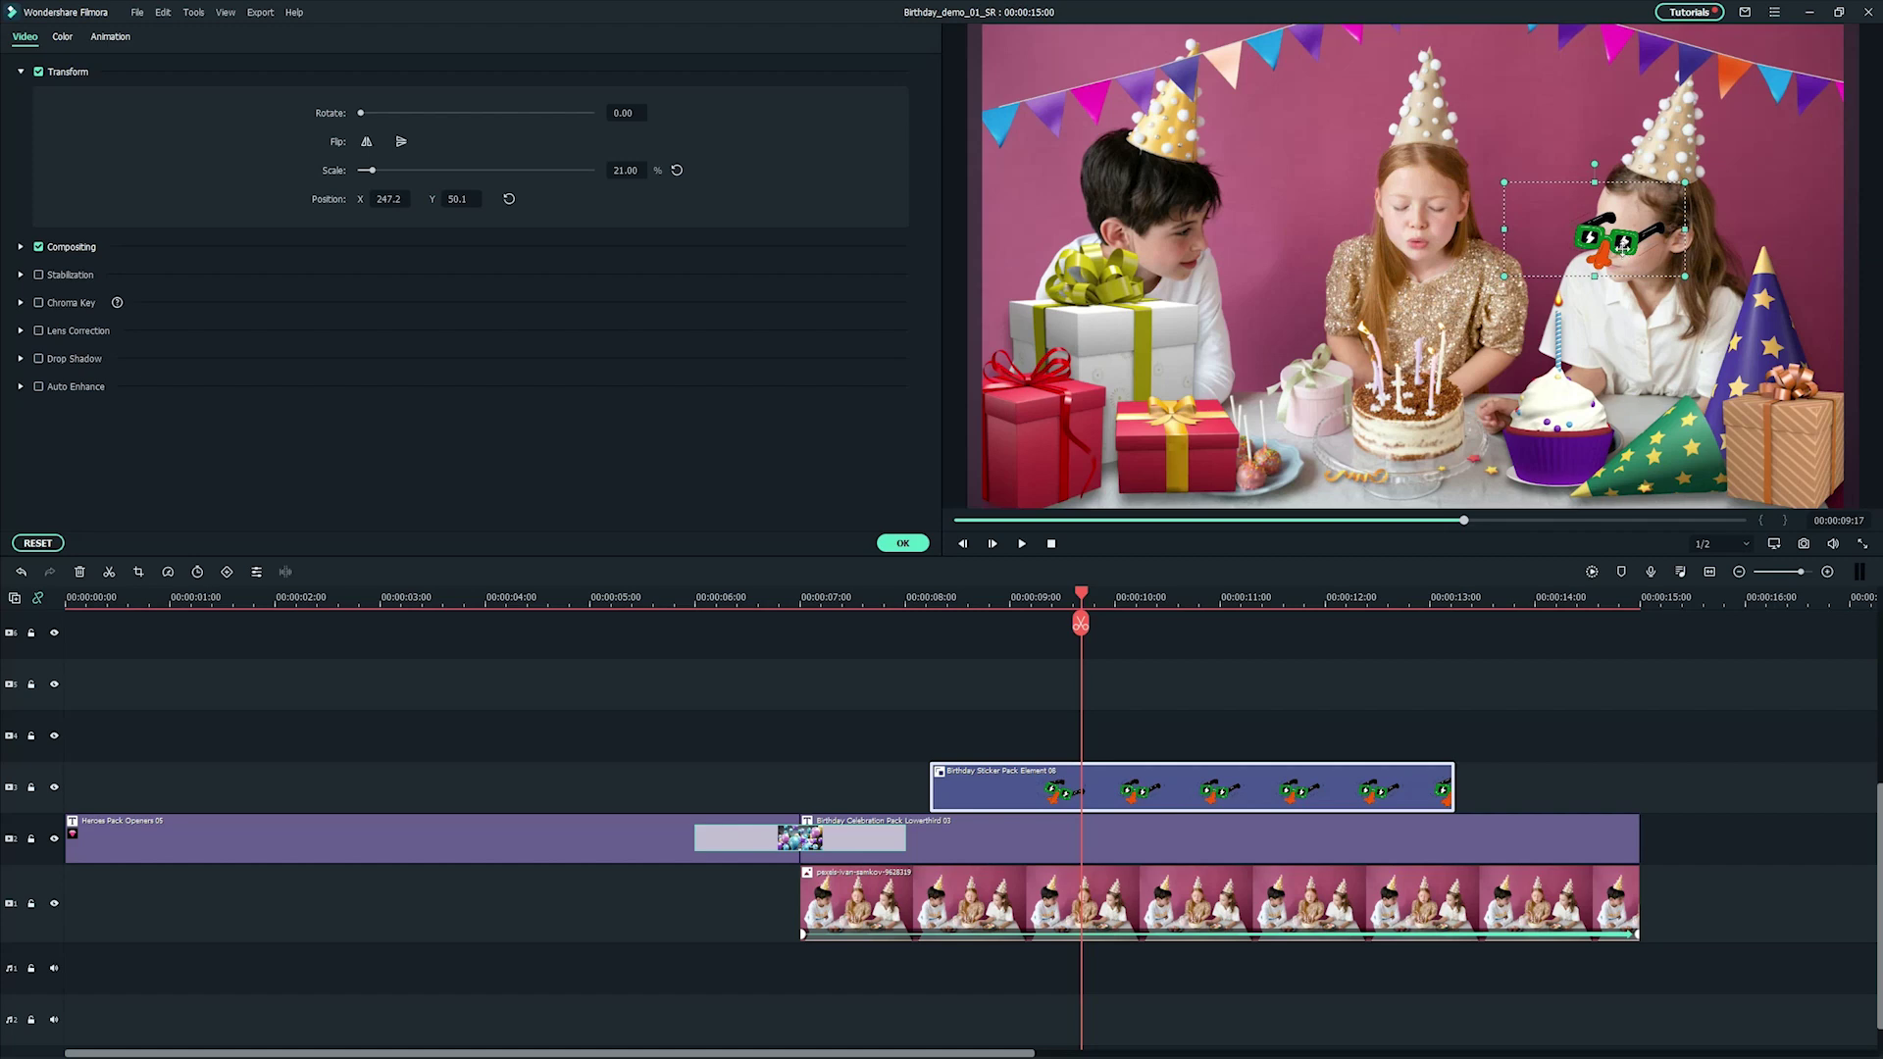
left_click(915, 544)
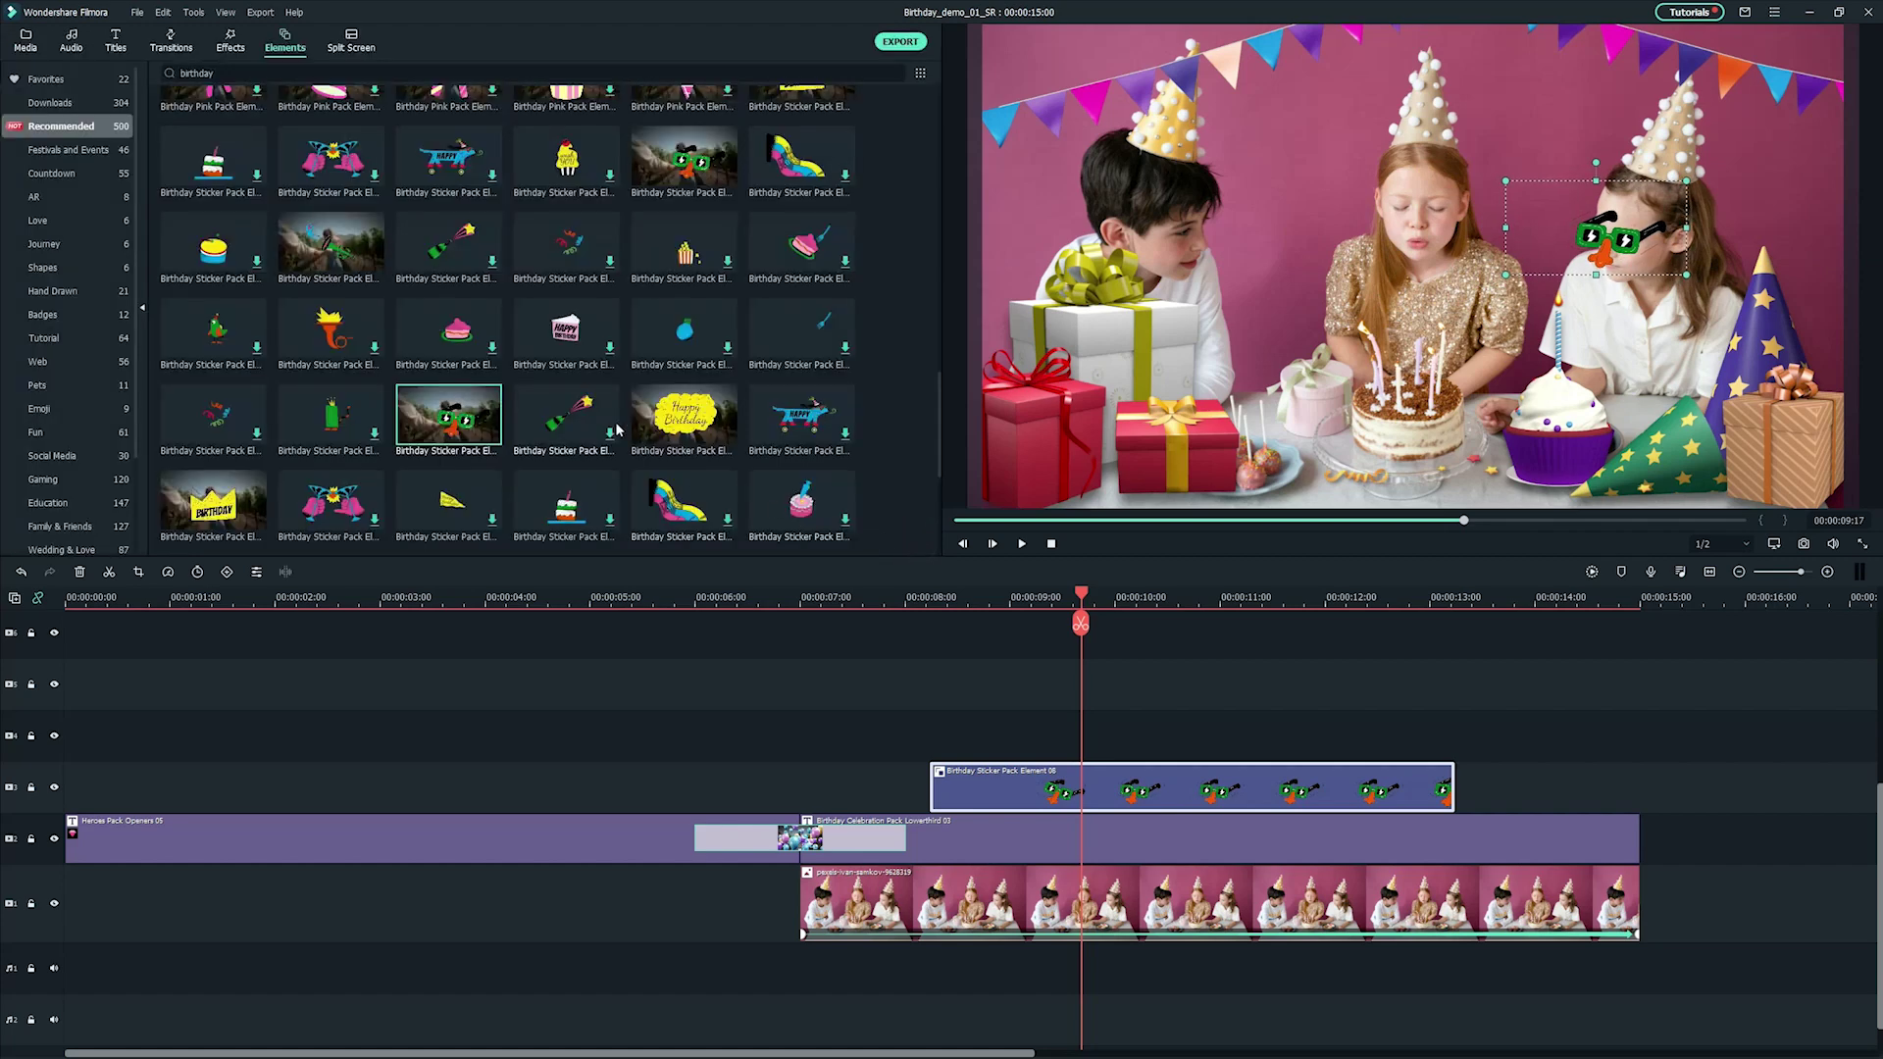
Add the BIRTHDAY crown sticker at 40% scale atop the middle girl's head.
left_click_drag(213, 505, 1216, 735)
double_click(1224, 734)
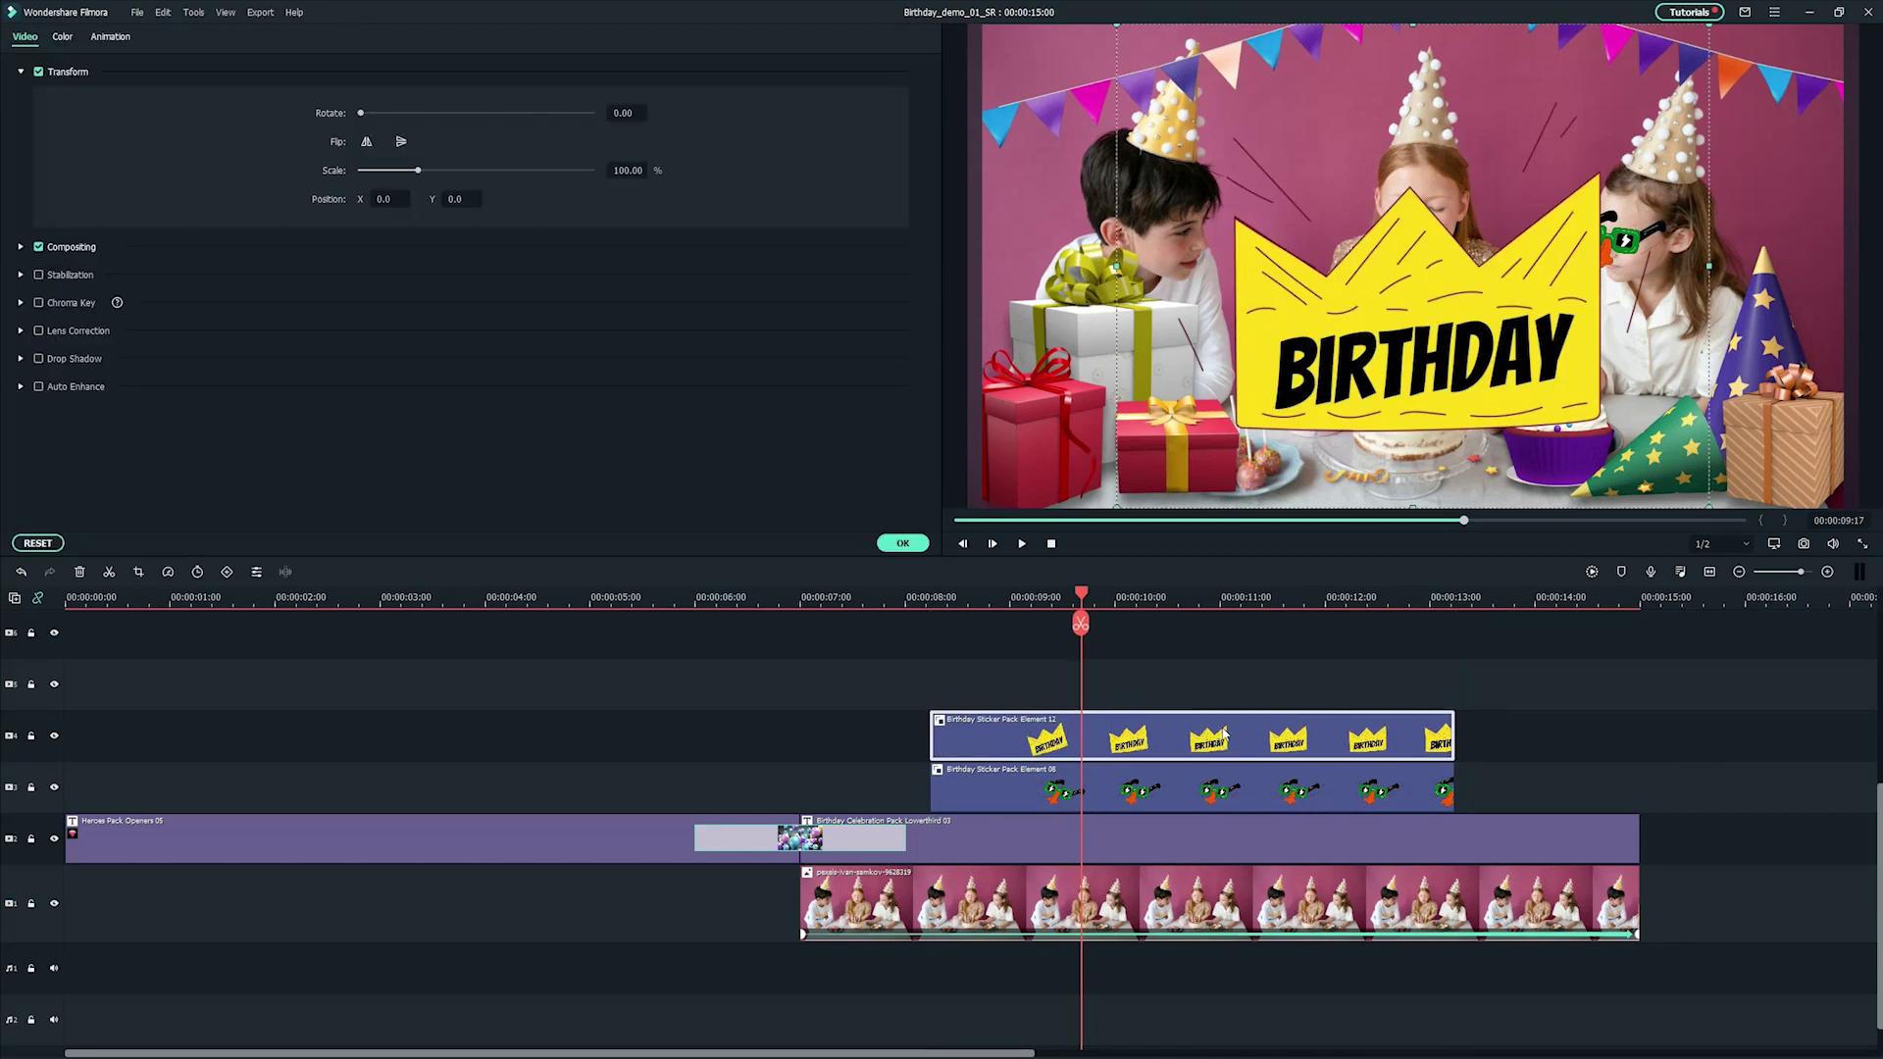
type("40")
key("Return")
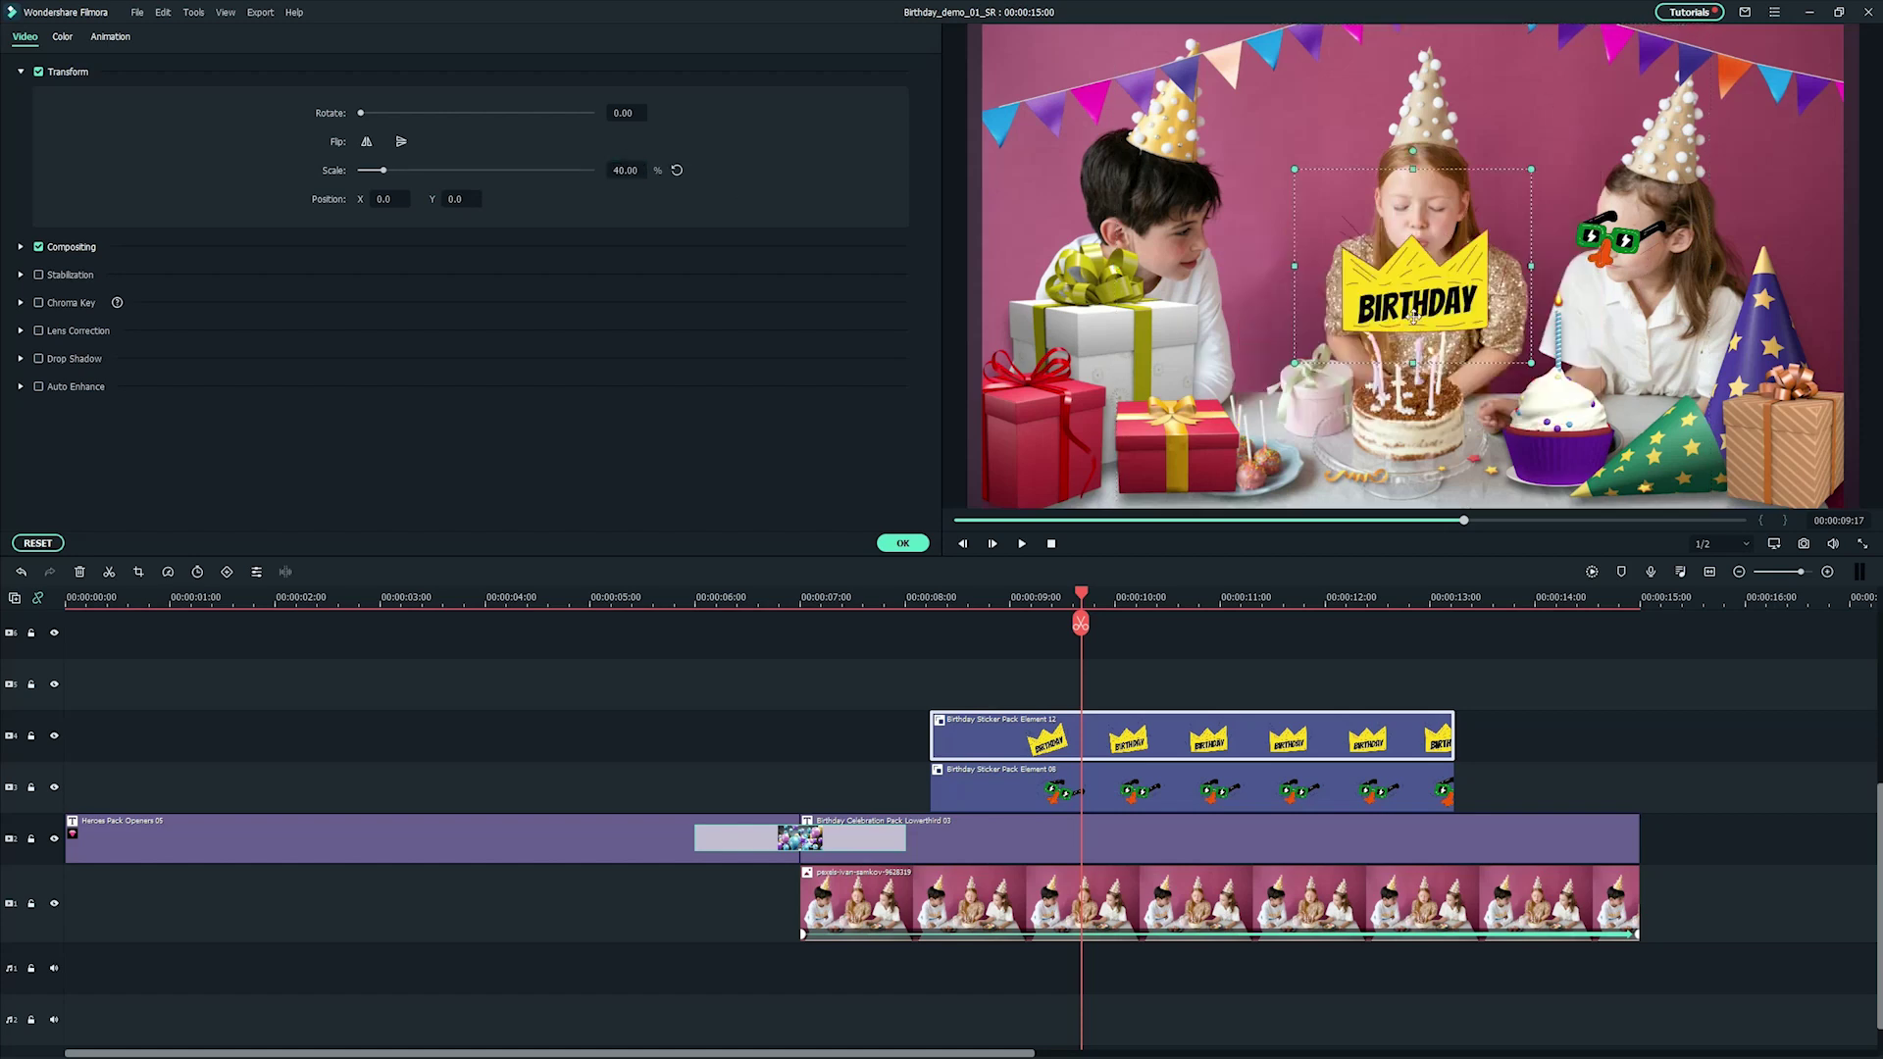
left_click_drag(1409, 315, 1421, 117)
left_click(902, 542)
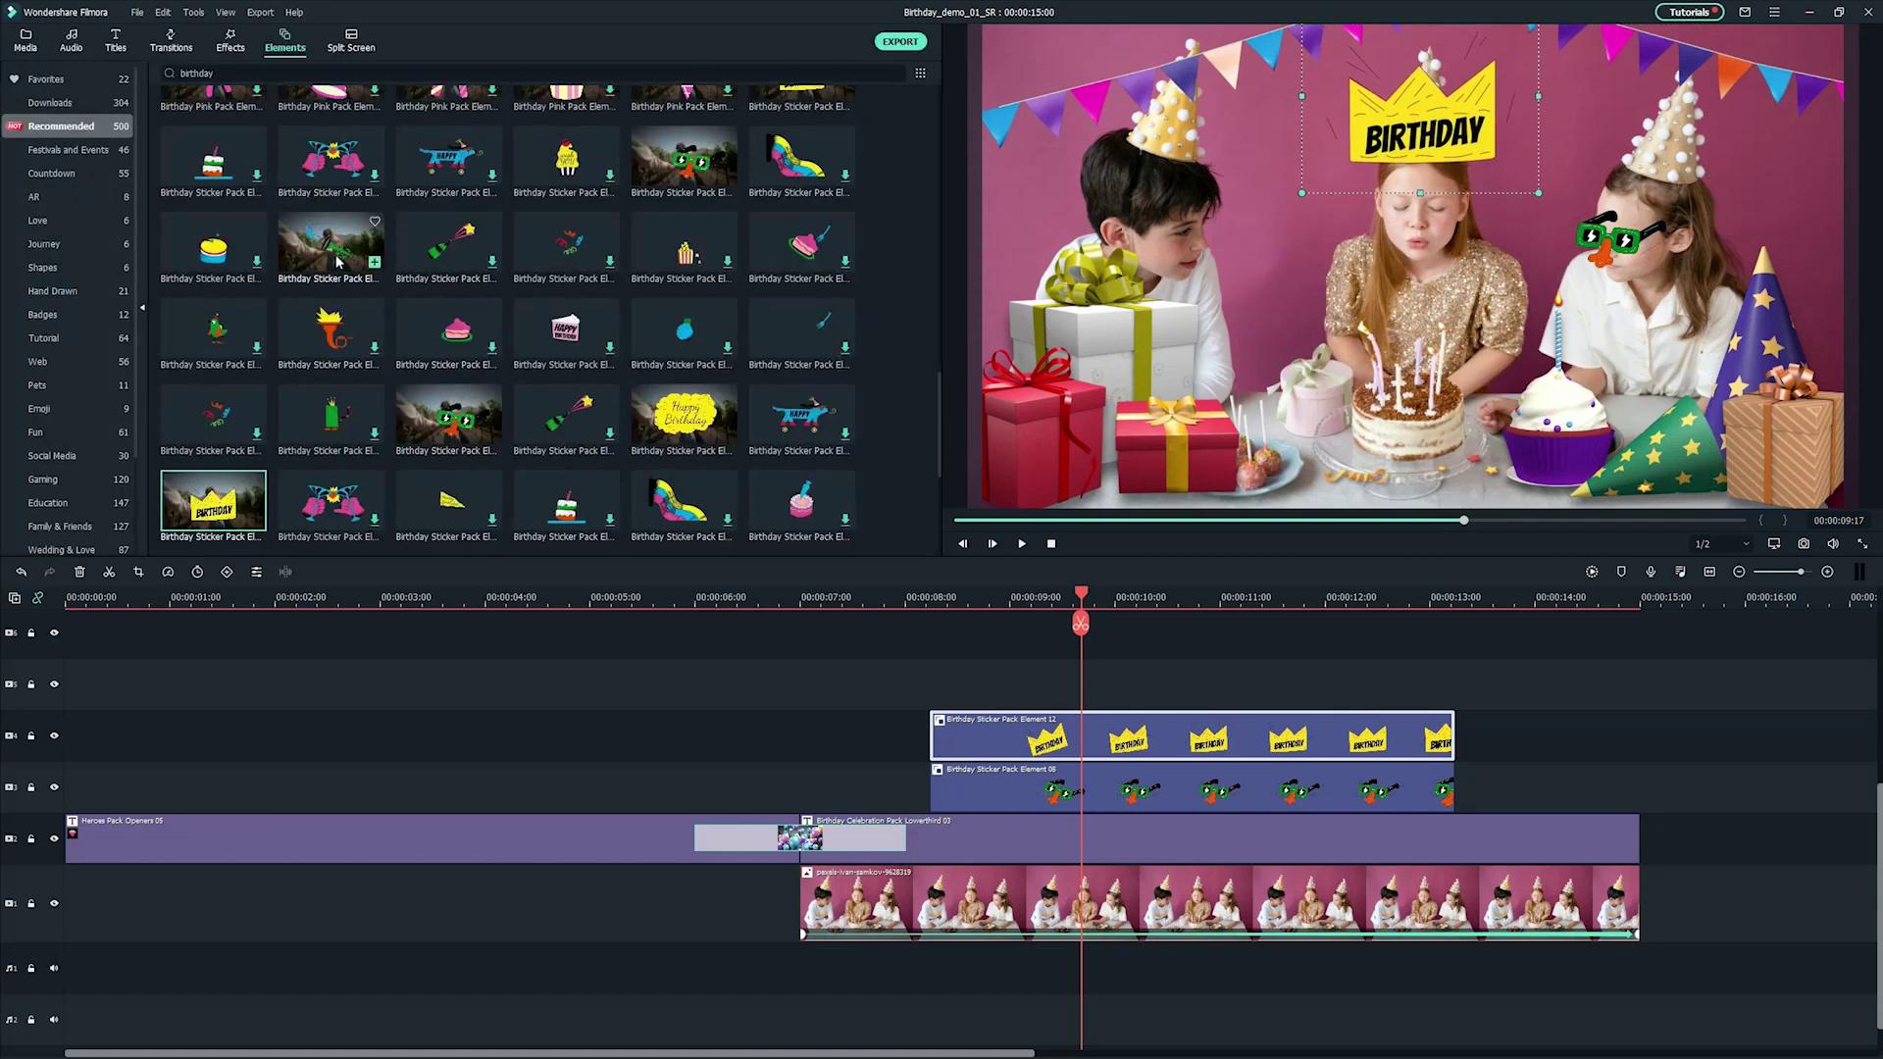
Add Sticker Element 04 horn on a new track, flipped both ways, at 37% beside the boy's face.
left_click_drag(336, 261, 935, 676)
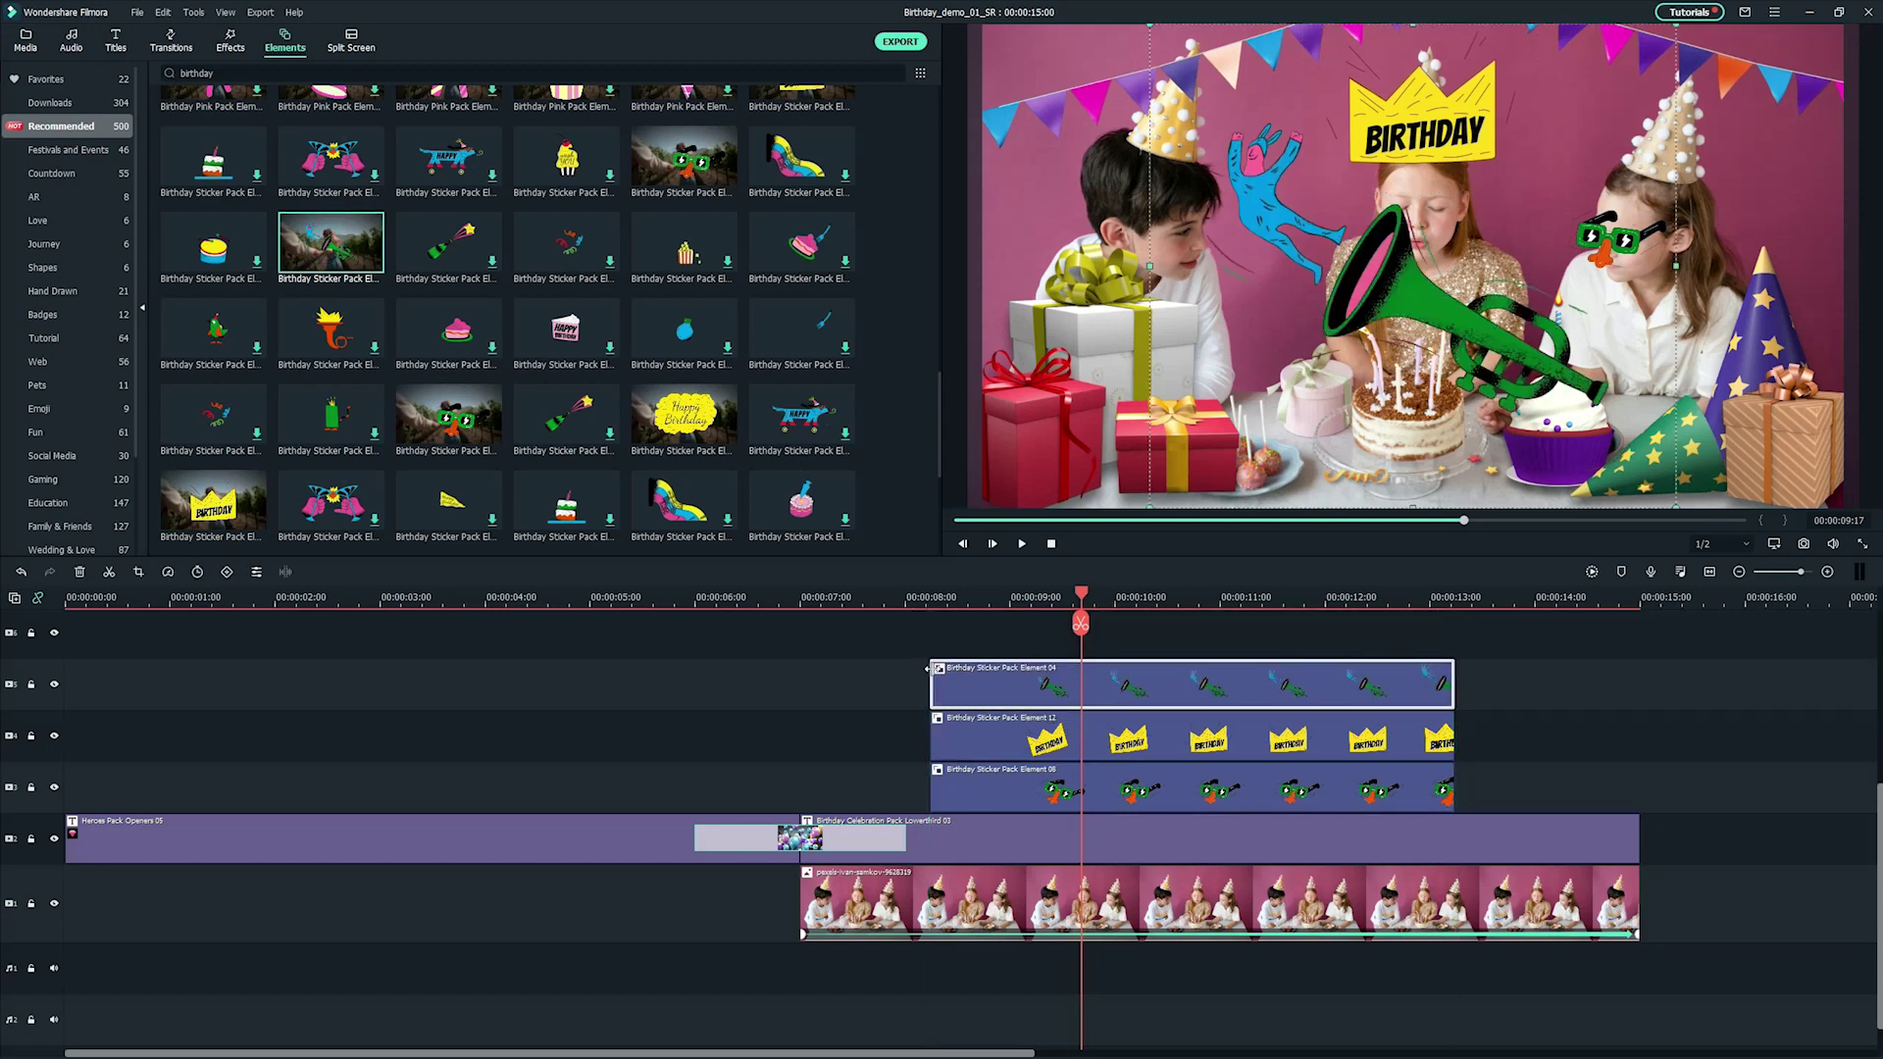
double_click(934, 677)
left_click(366, 140)
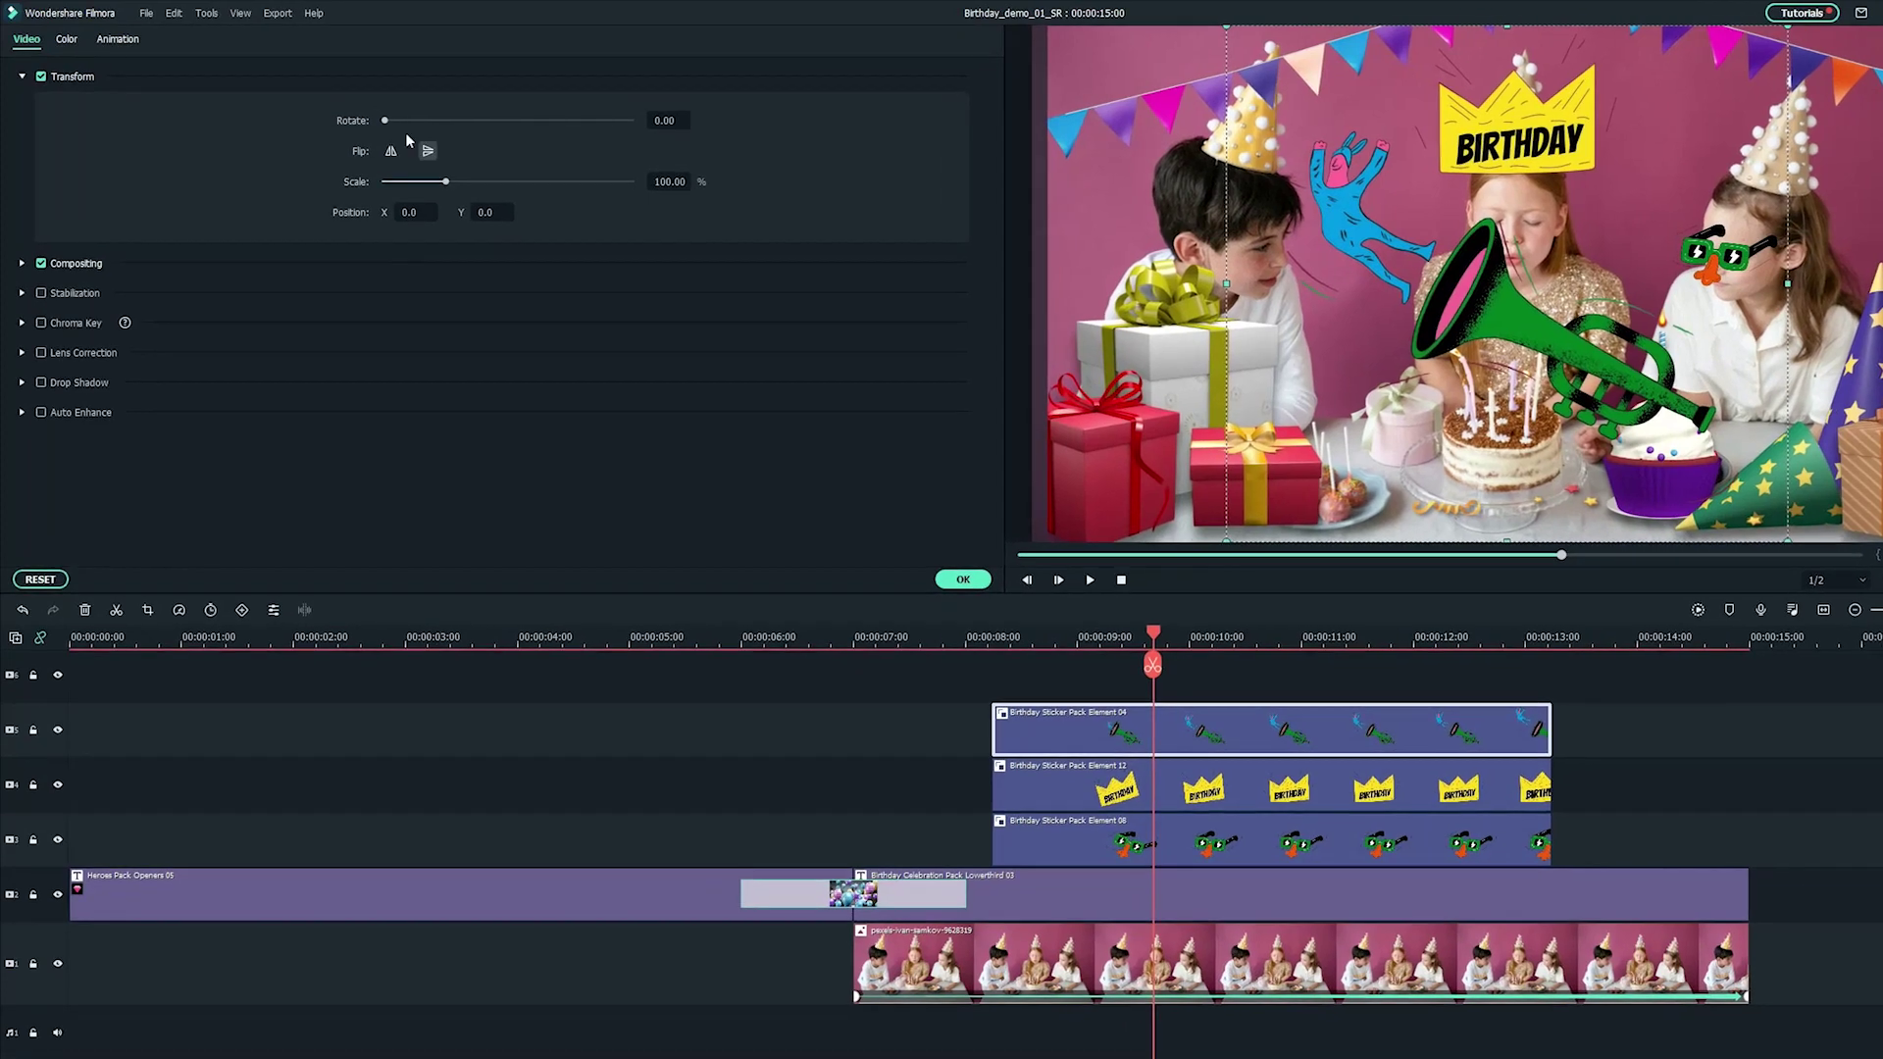
left_click(429, 152)
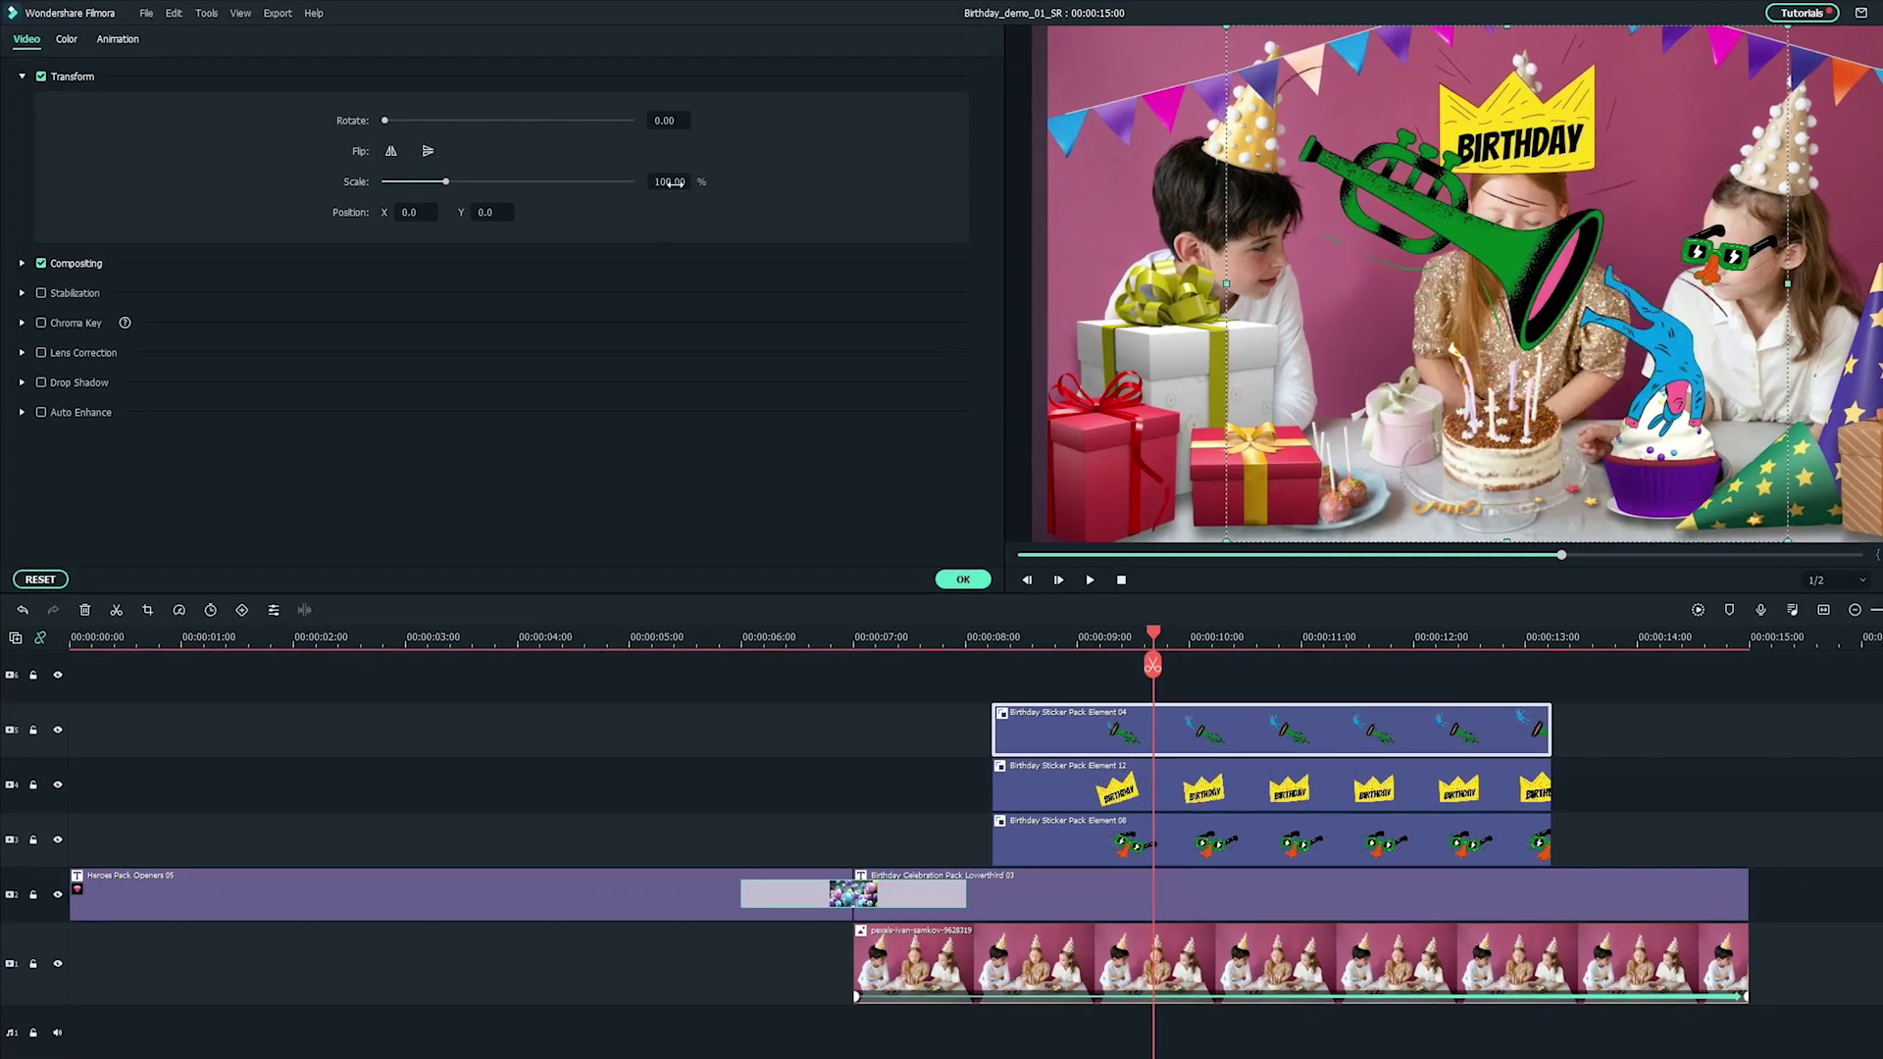
type("37")
key("Return")
left_click_drag(1486, 289, 1364, 334)
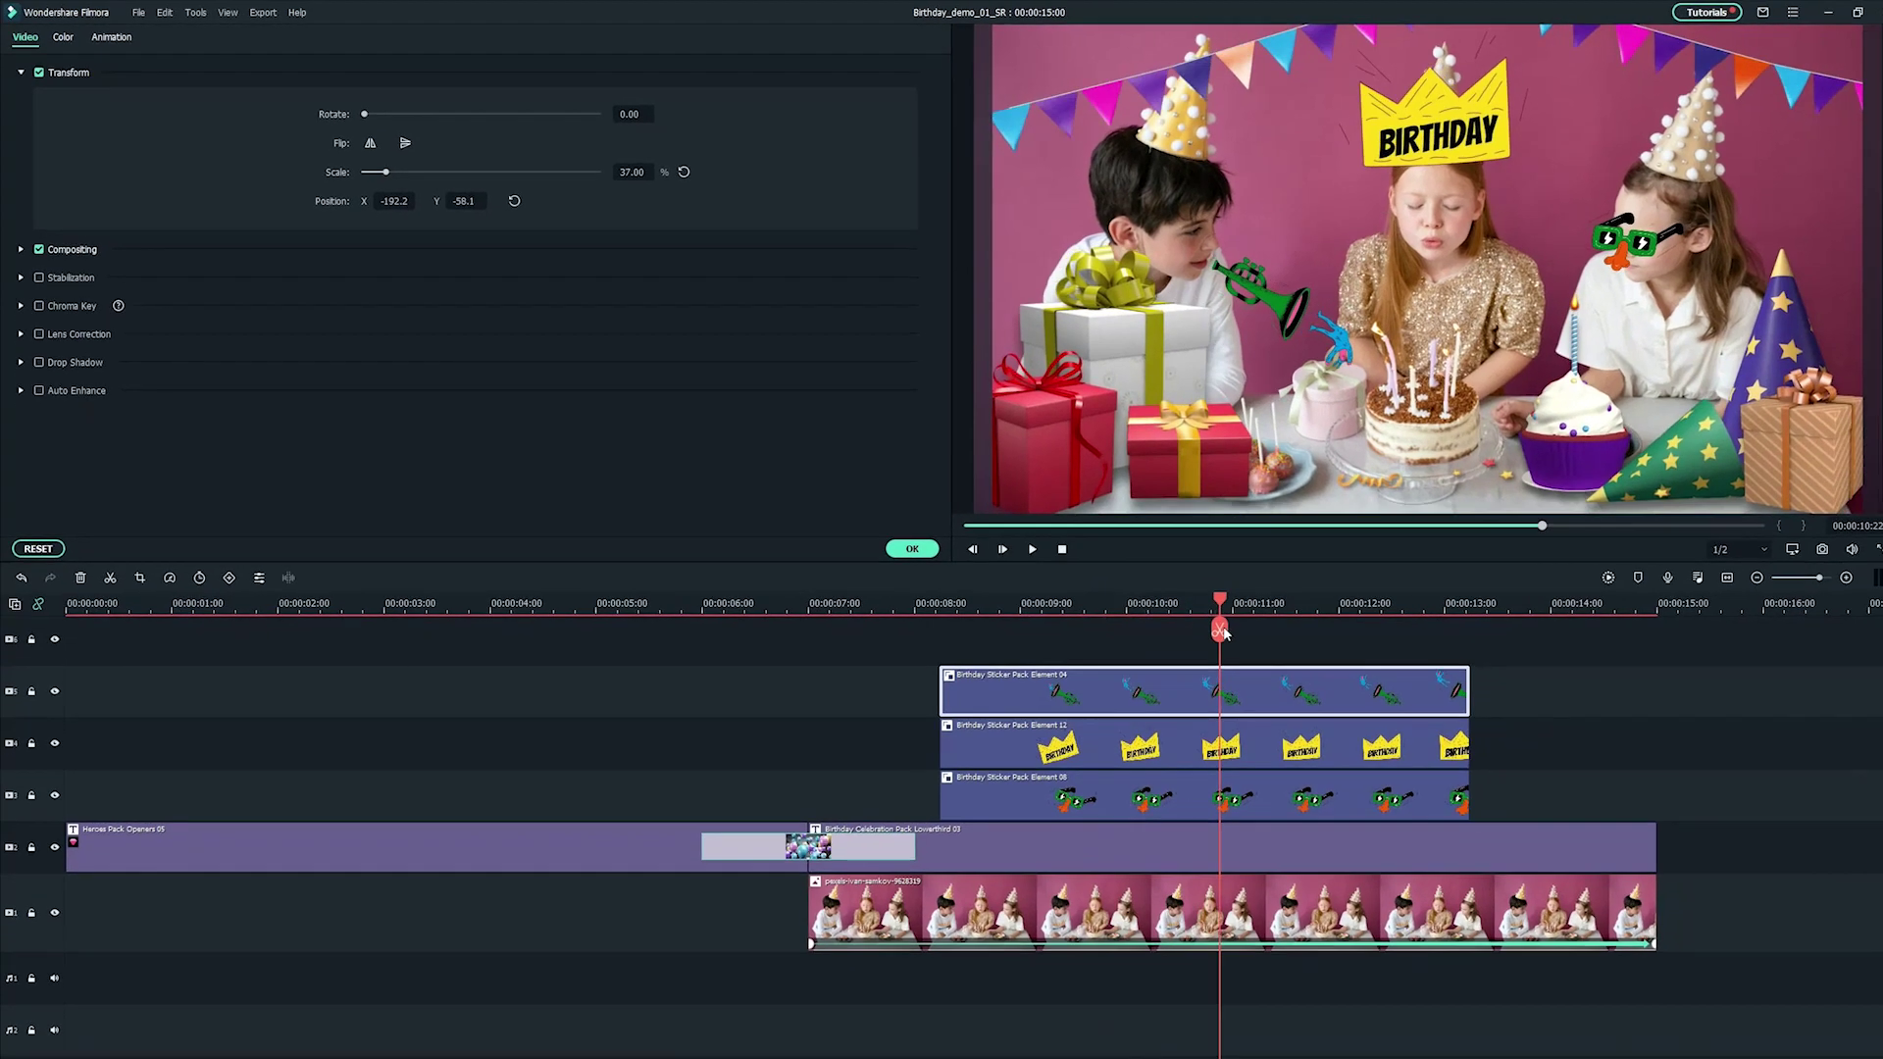
Split the lowerthird title and party photo at about 00:00:13:10 and delete their ending pieces.
left_click_drag(1081, 596, 1492, 596)
left_click_drag(1496, 665, 1477, 665)
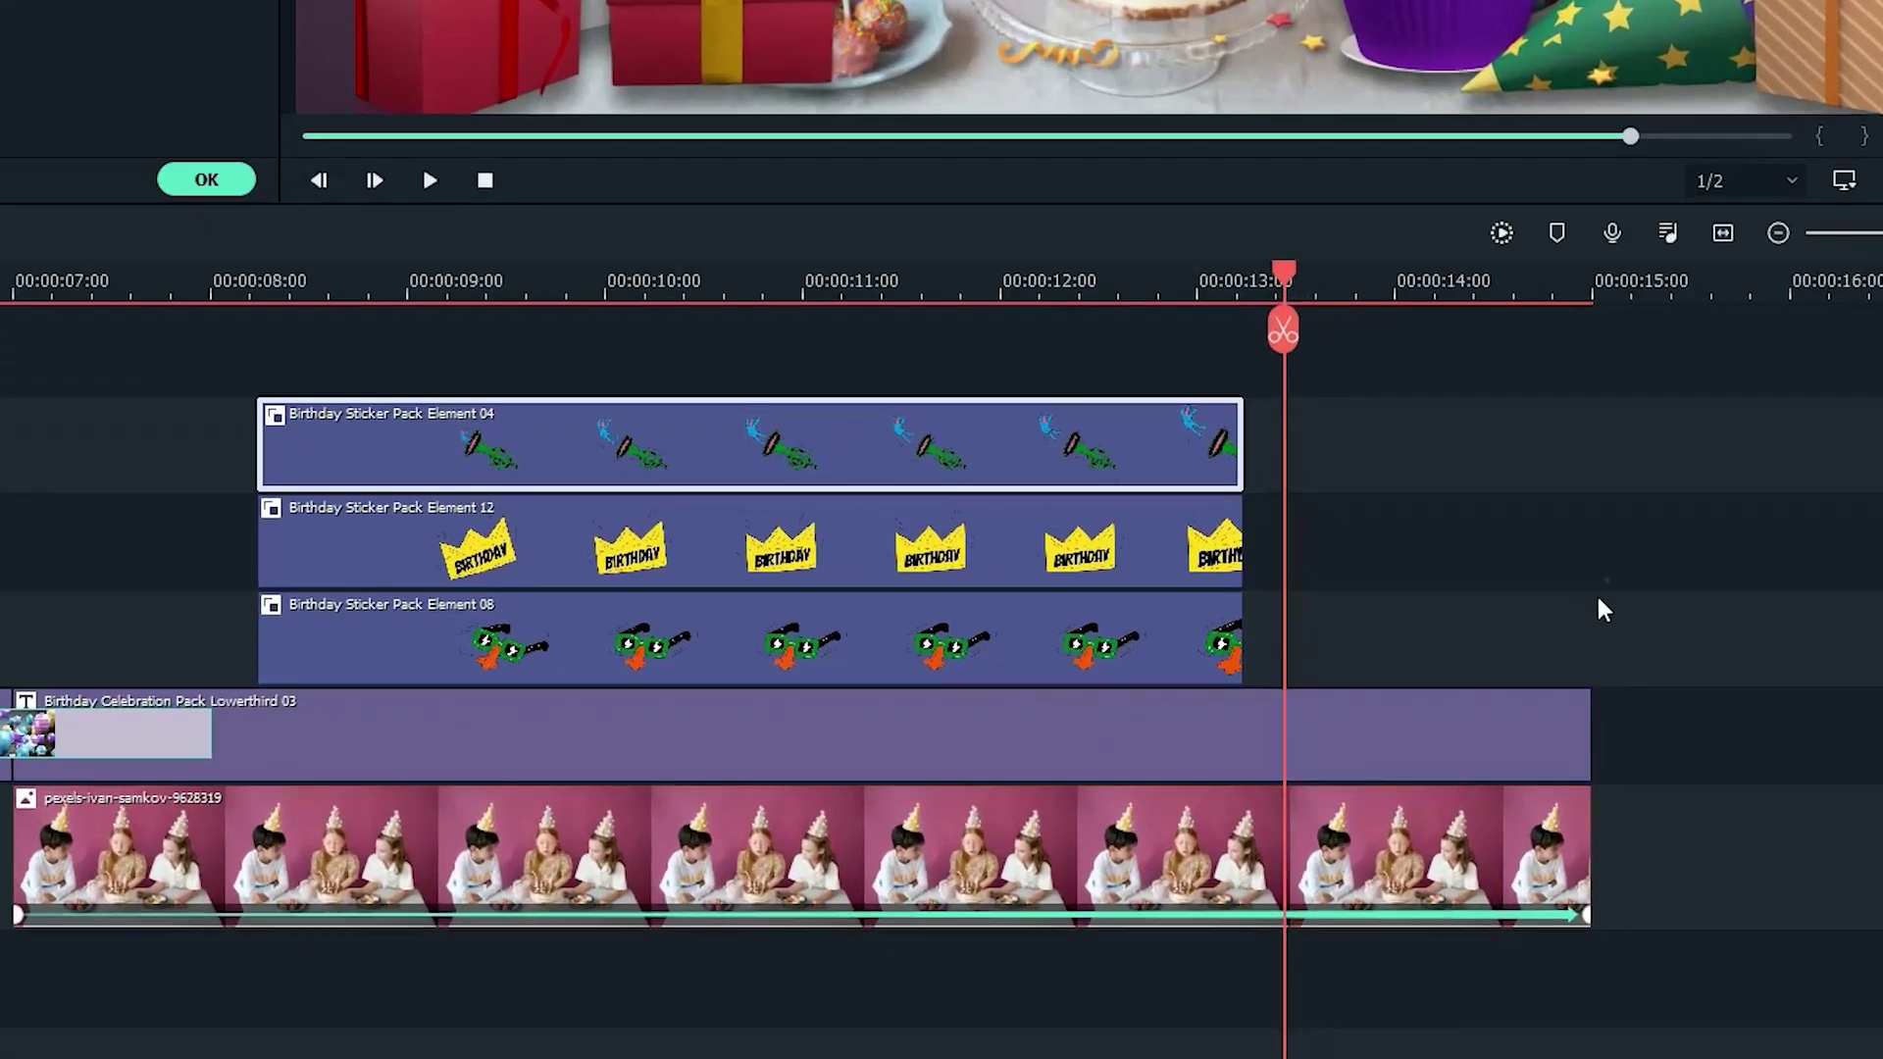
left_click_drag(1647, 757, 1573, 949)
left_click_drag(1450, 940, 1444, 927)
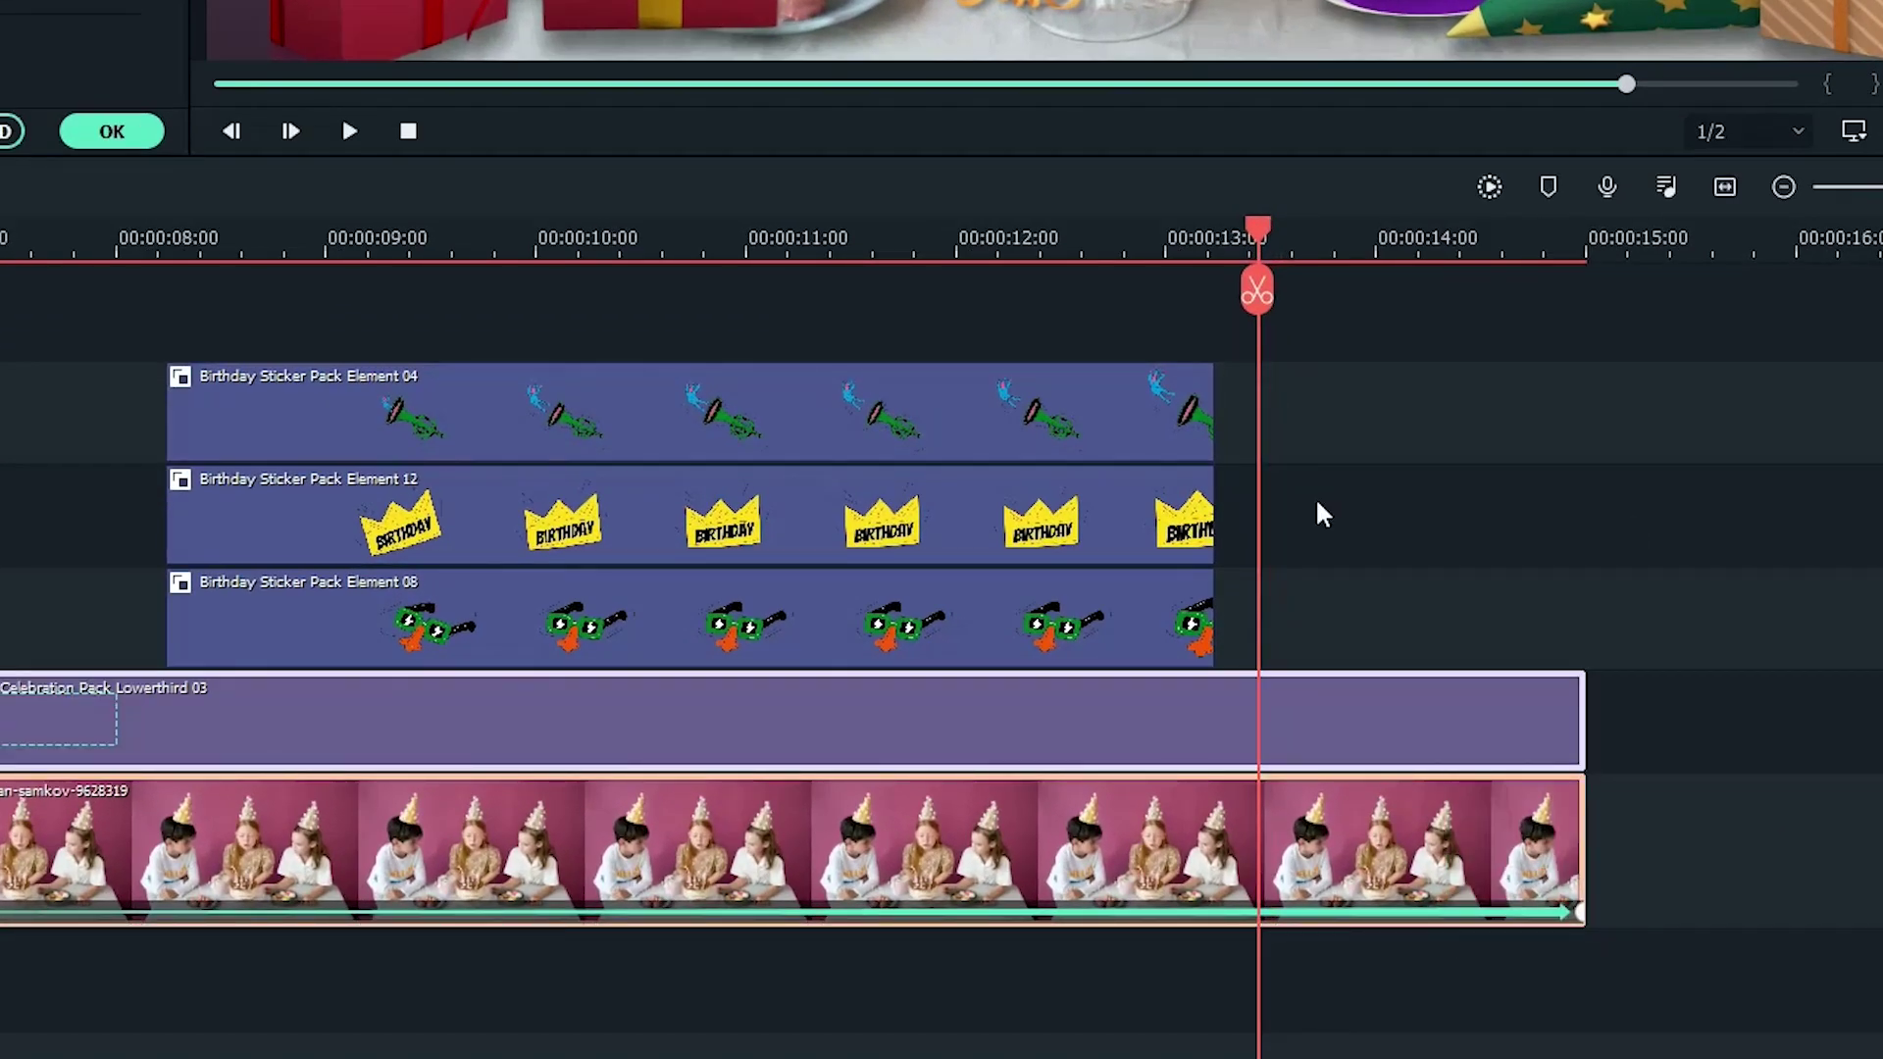
left_click(1260, 294)
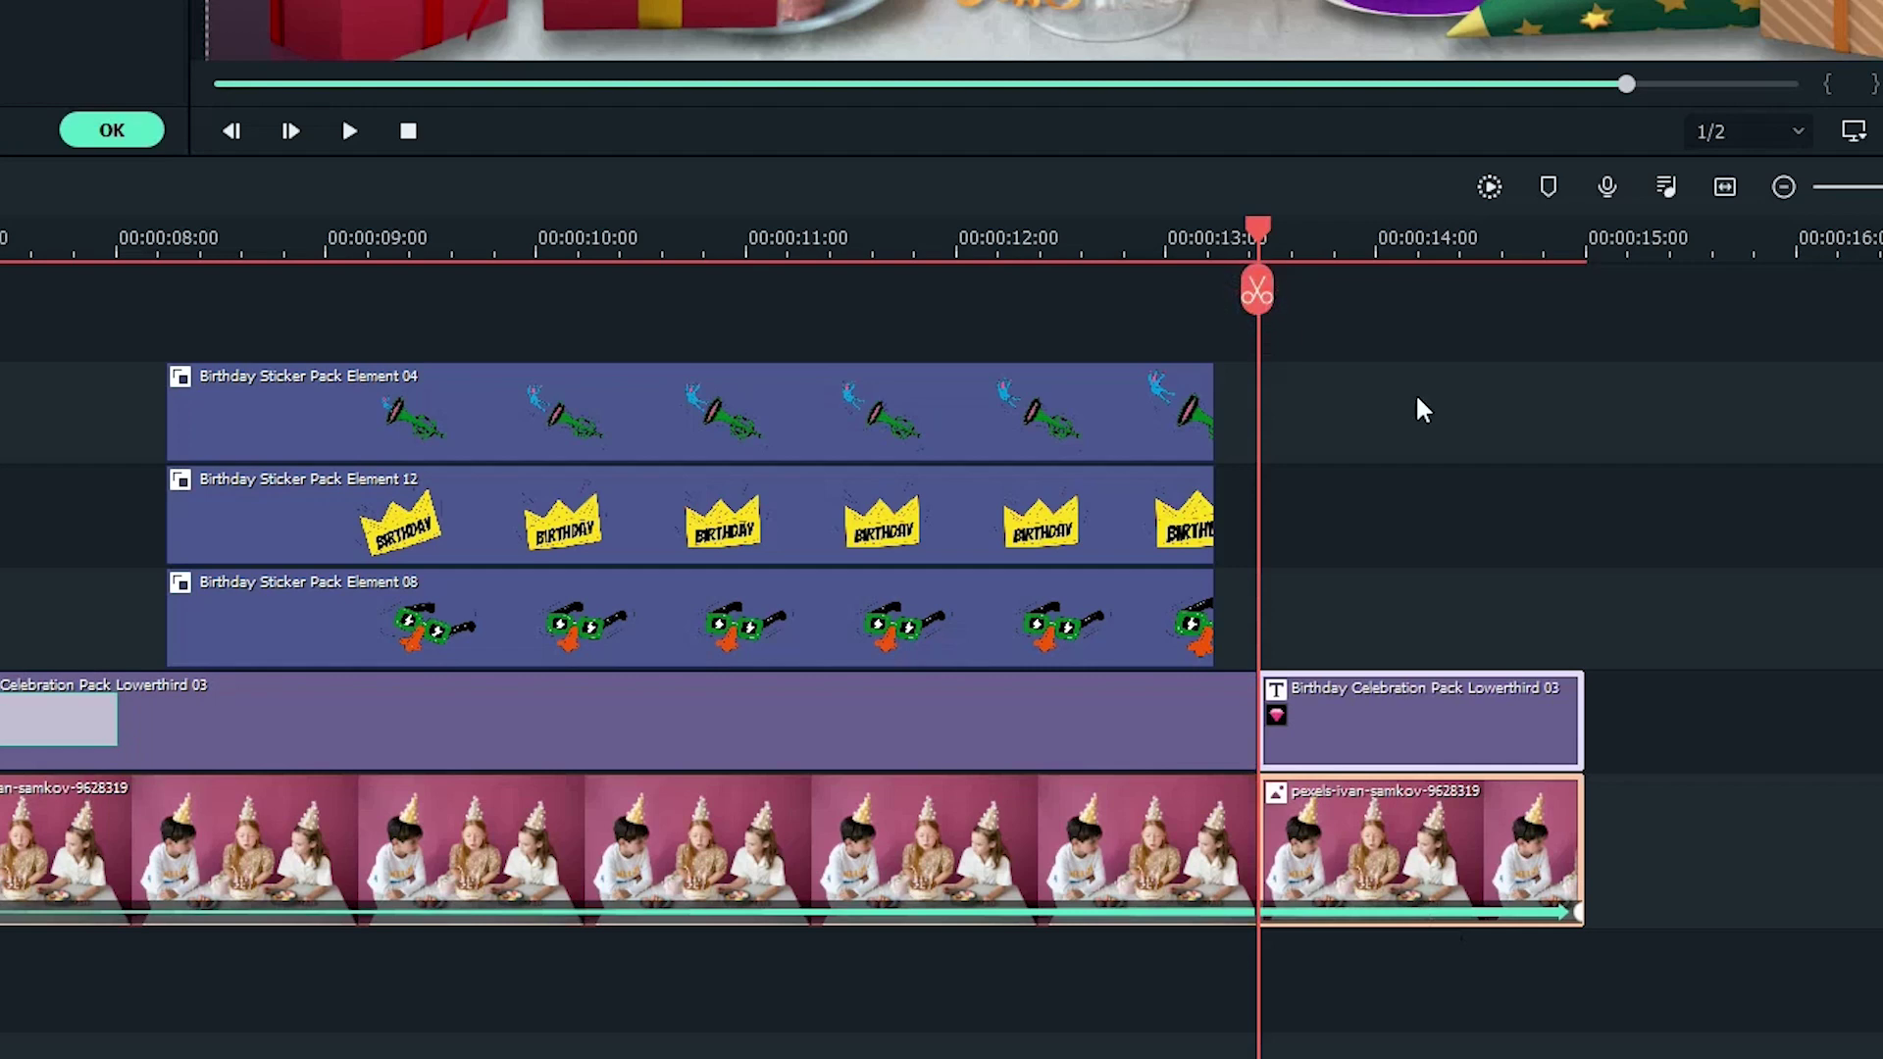
left_click_drag(1434, 463, 1371, 877)
key("Delete")
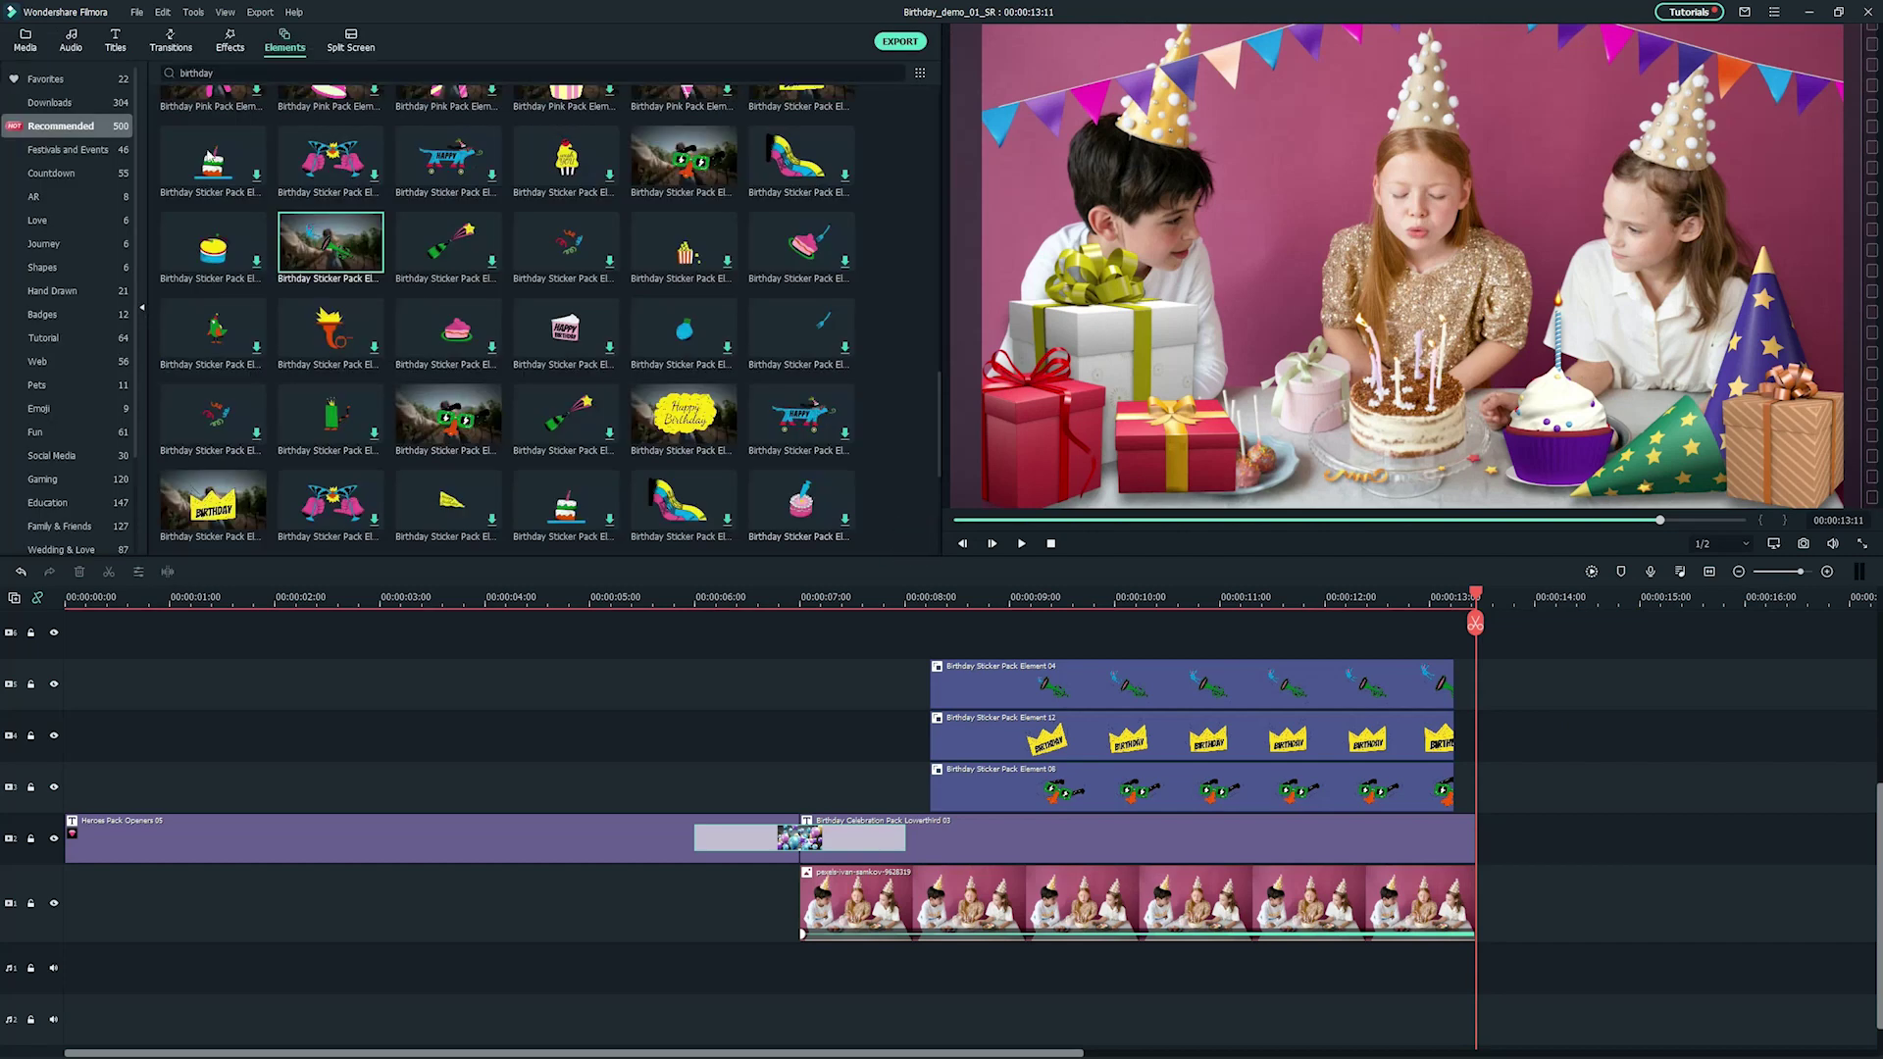
Add a Dissolve transition to the lowerthird title's end, shortened to a brief fade, and to the party video's end.
left_click(171, 39)
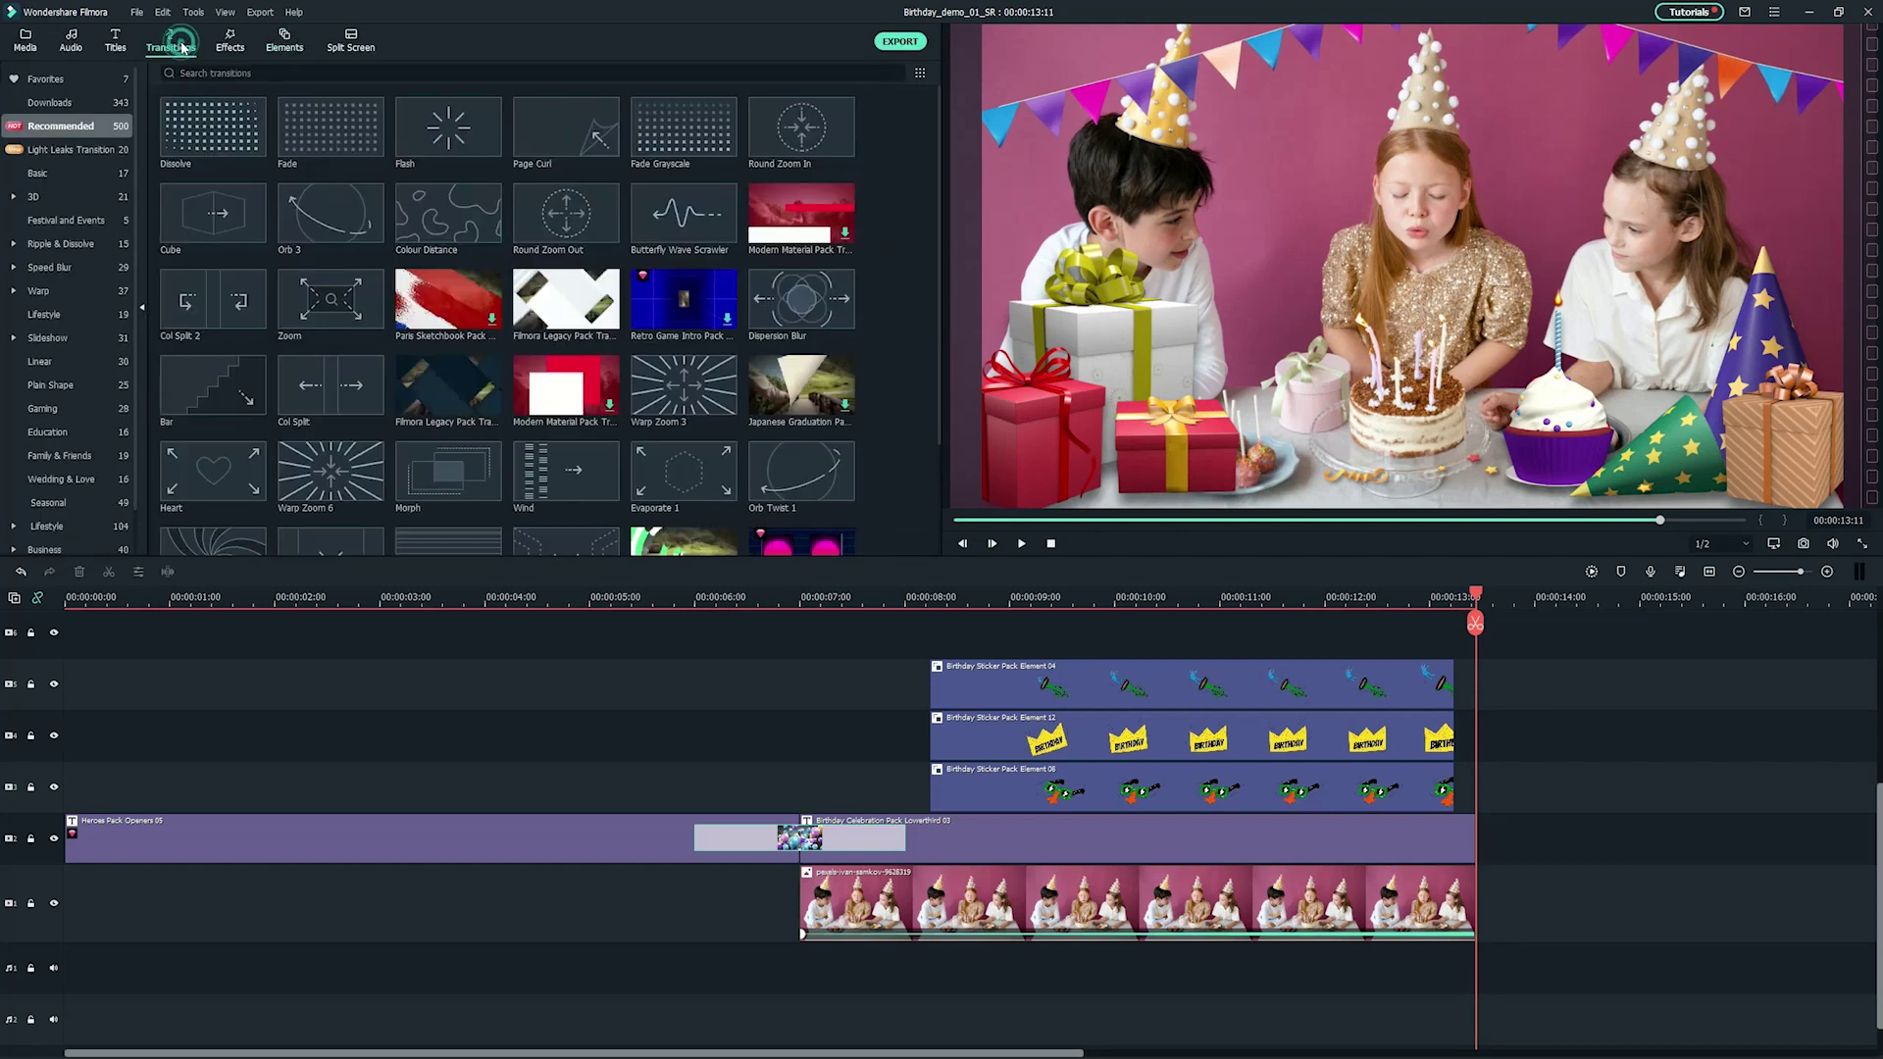
left_click_drag(213, 127, 1266, 836)
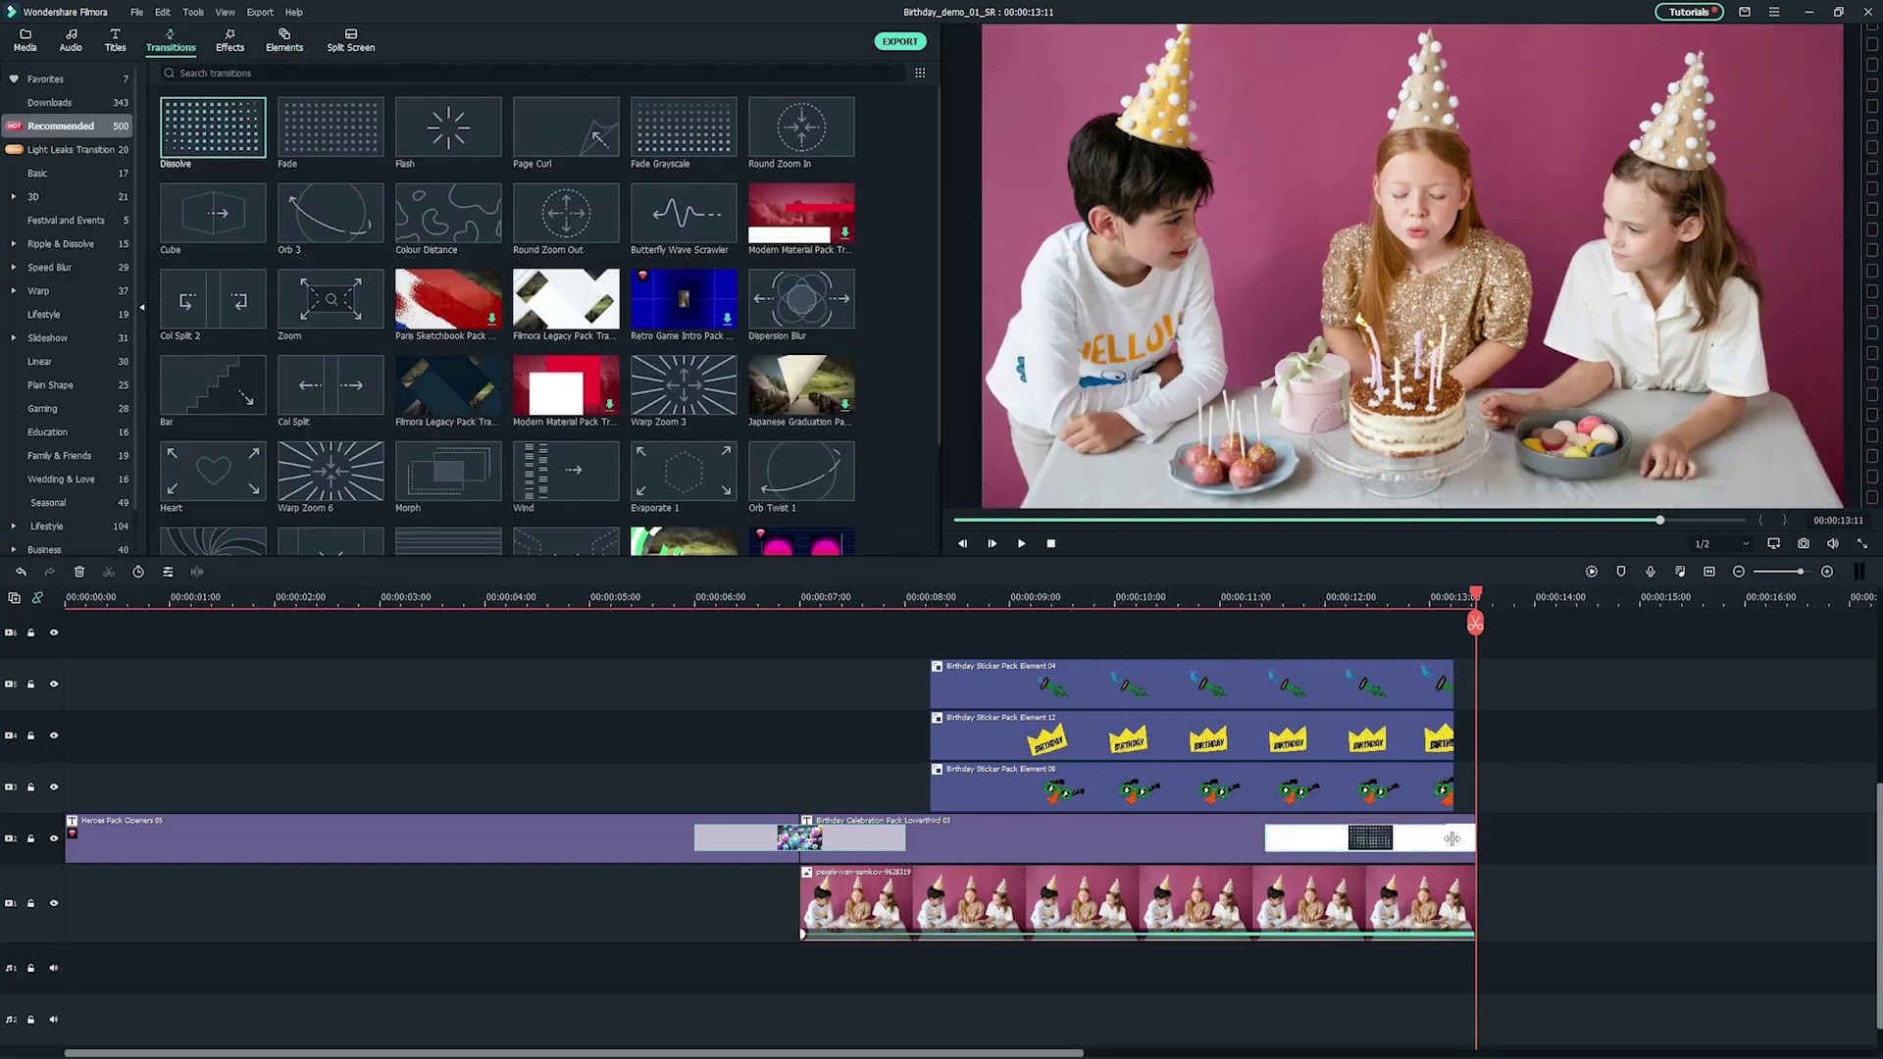
left_click_drag(1465, 837, 1471, 838)
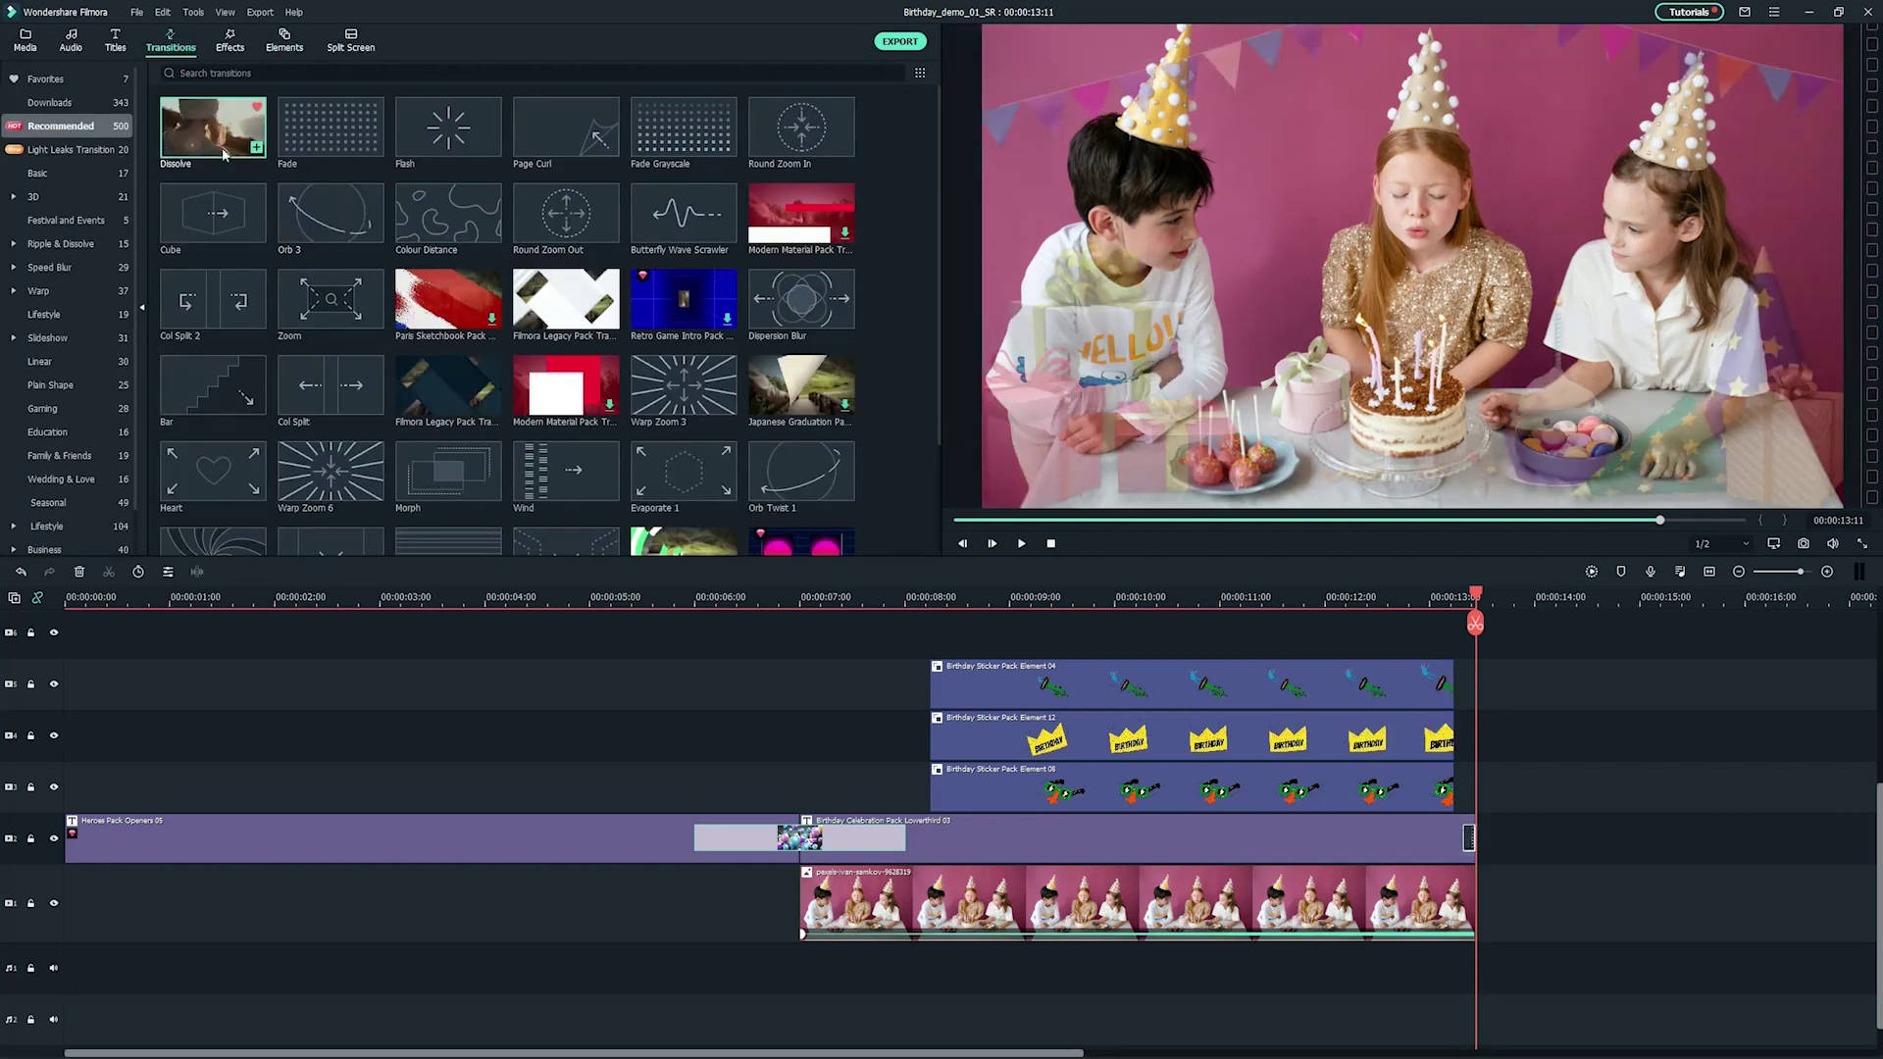
left_click_drag(213, 127, 1266, 901)
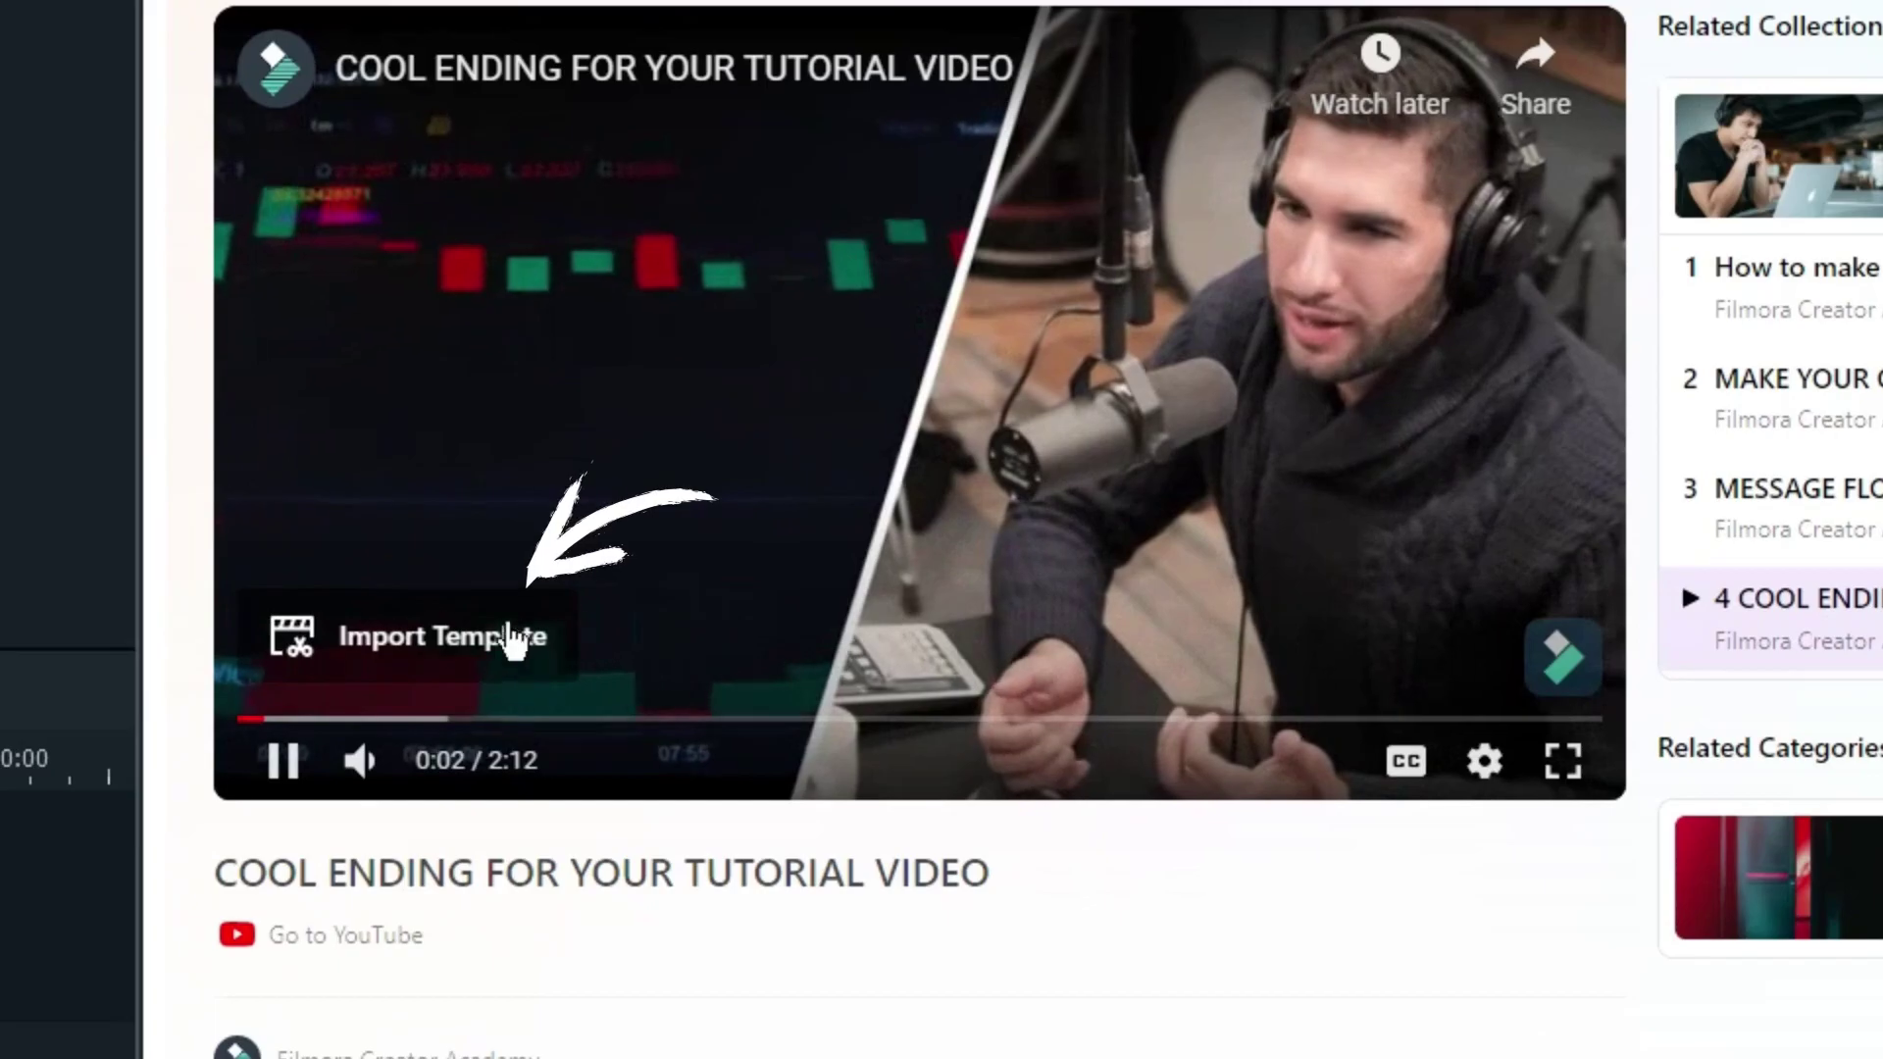
Import the Creator Academy tutorial's project template into a new Untitled project.
left_click(416, 617)
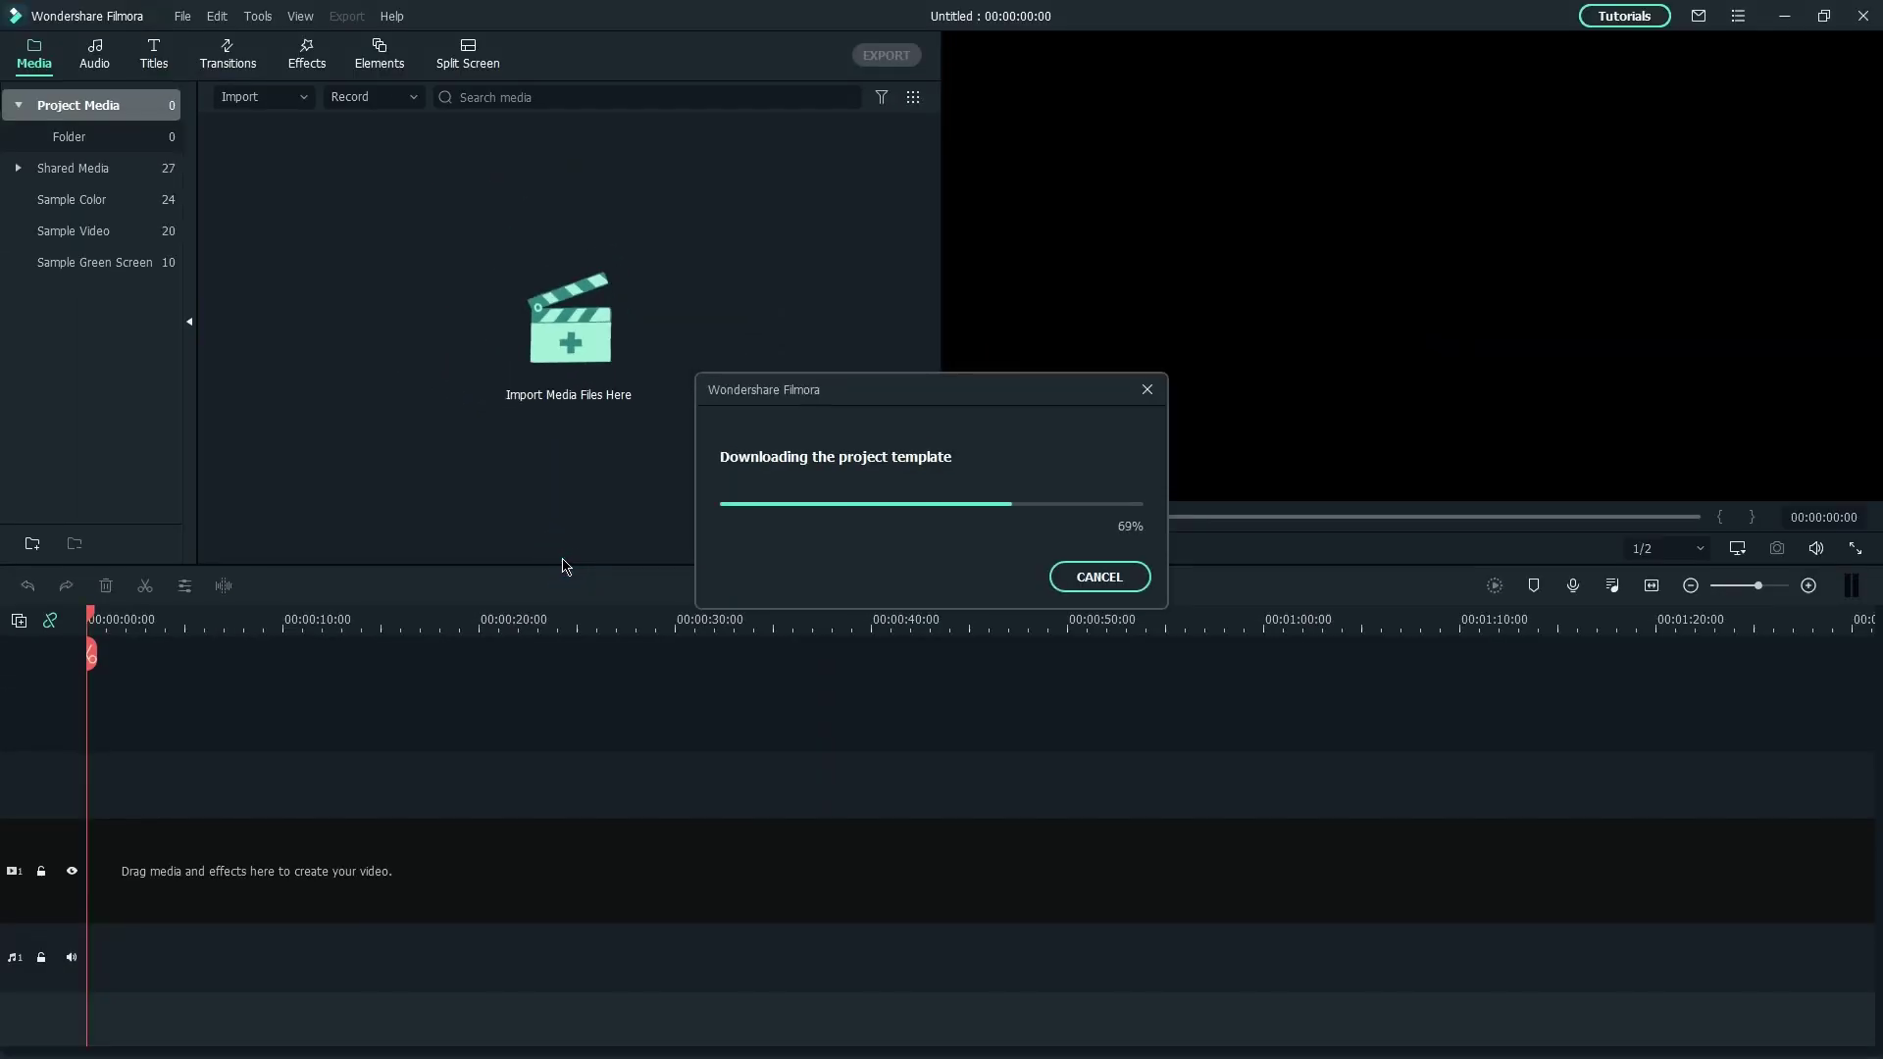